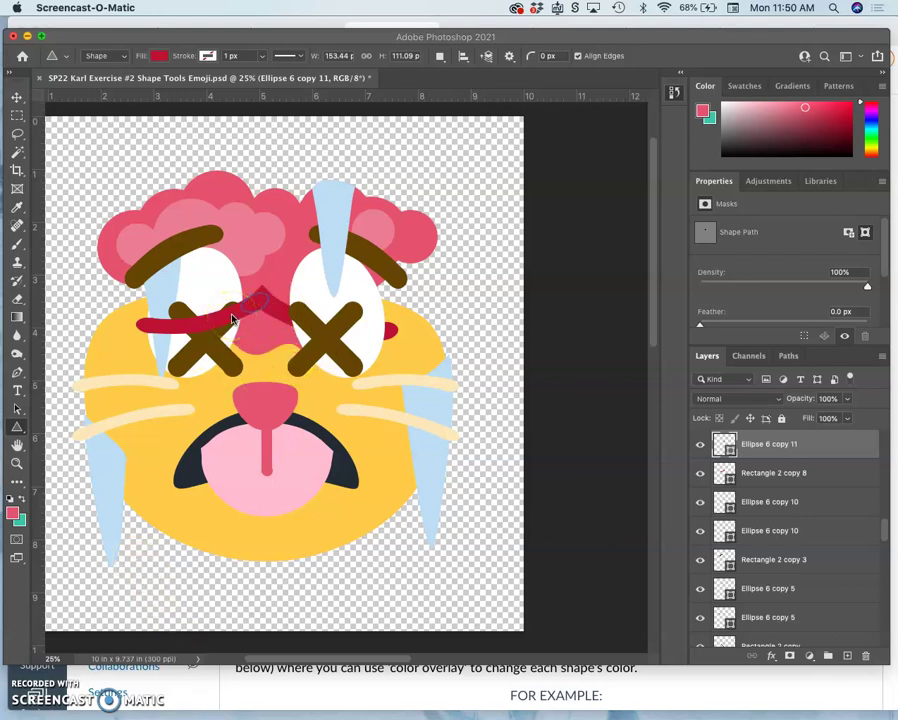
Step: Select the red brow layer 'Rectangle 2 copy 8' and send it backward behind the eye layers
click(231, 318)
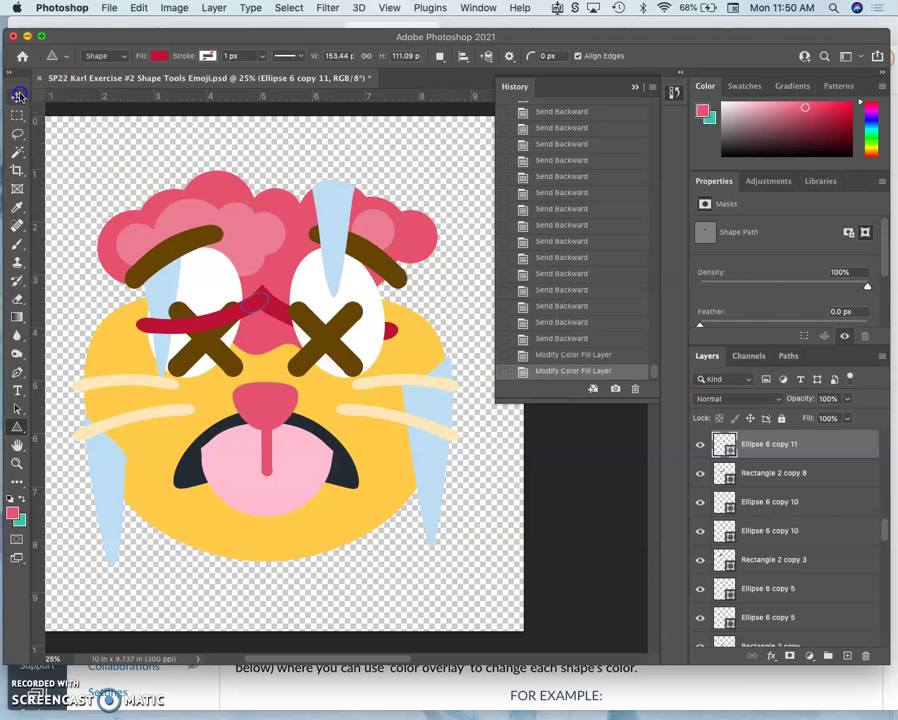
click(18, 96)
click(214, 319)
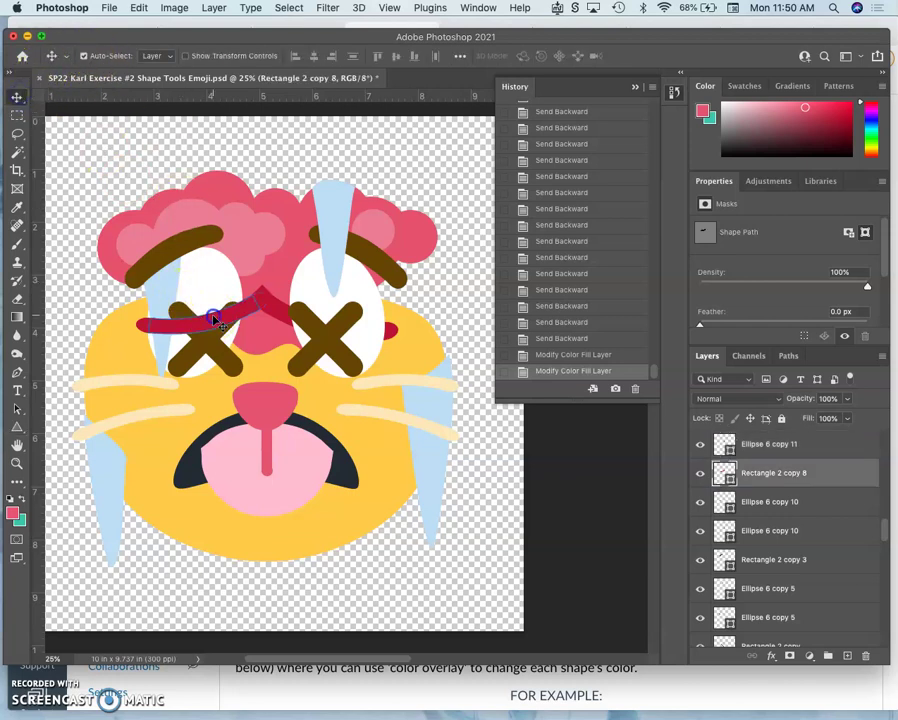
click(150, 330)
shift+click(222, 324)
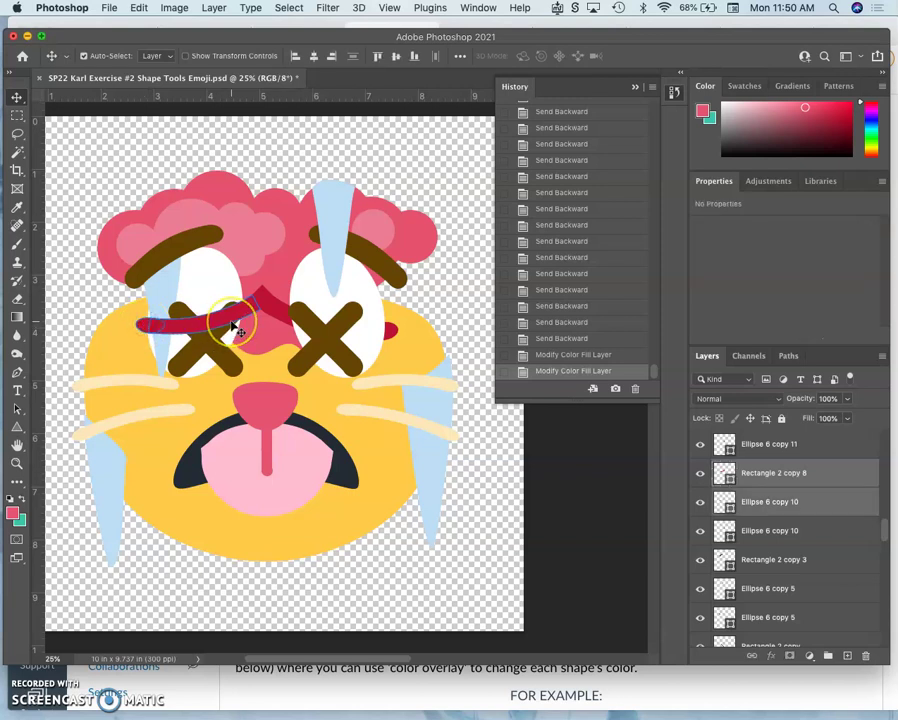
key(super+bracketleft)
key(super+bracketleft)
key(super+bracketleft)
key(super+bracketleft)
key(super+bracketleft)
key(super+bracketleft)
key(super+bracketleft)
key(super+bracketleft)
key(super+bracketleft)
key(super+bracketleft)
key(super+bracketleft)
key(super+bracketleft)
key(super+bracketleft)
key(super+bracketleft)
key(super+bracketleft)
key(super+bracketleft)
key(super+bracketleft)
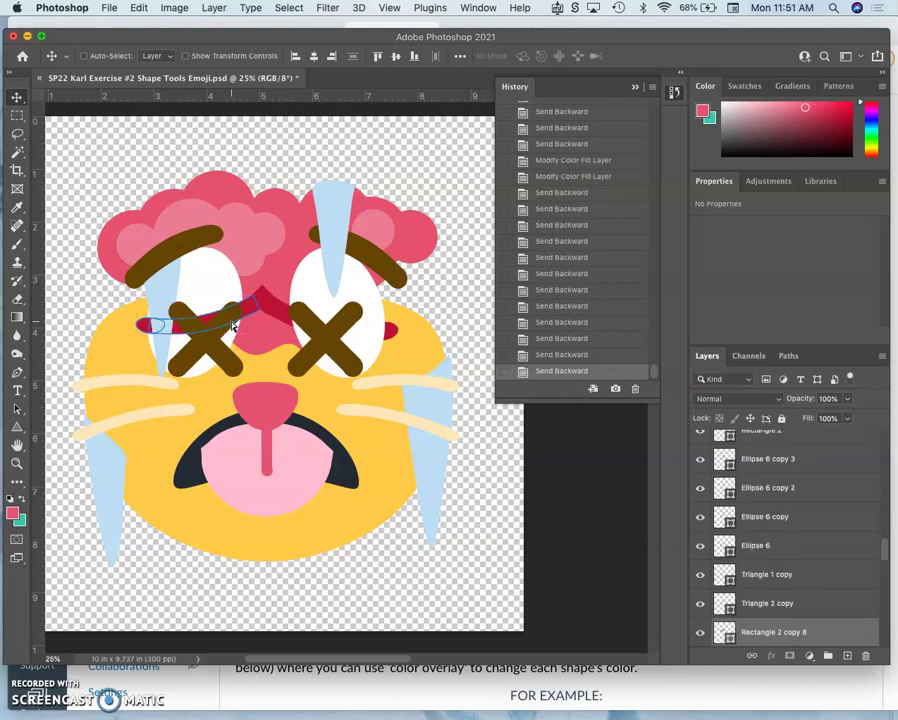
key(super+bracketleft)
key(super+bracketleft)
key(super+bracketleft)
key(super+bracketleft)
key(super+bracketleft)
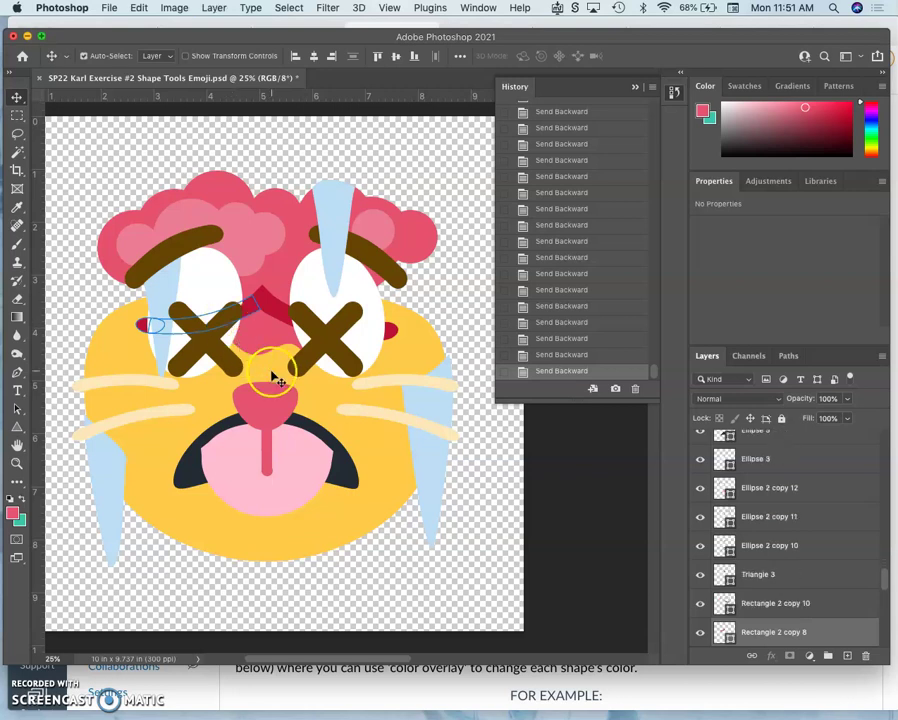
Step: Toggle the visibility of Layer 1 and Layer 1 copy to compare them with the shapes
click(424, 302)
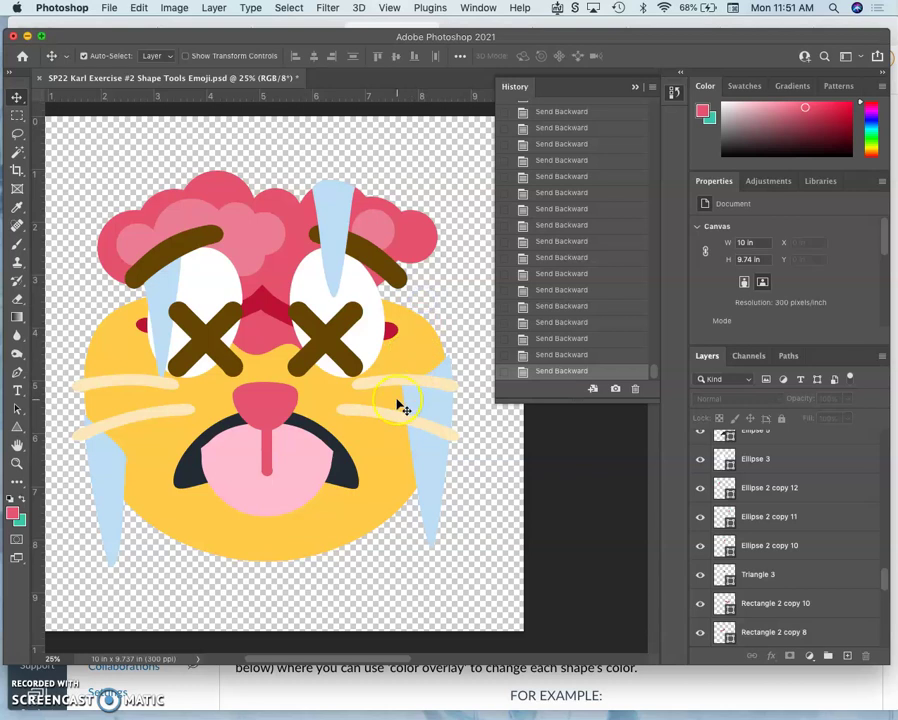
scroll(402, 407, down, 1)
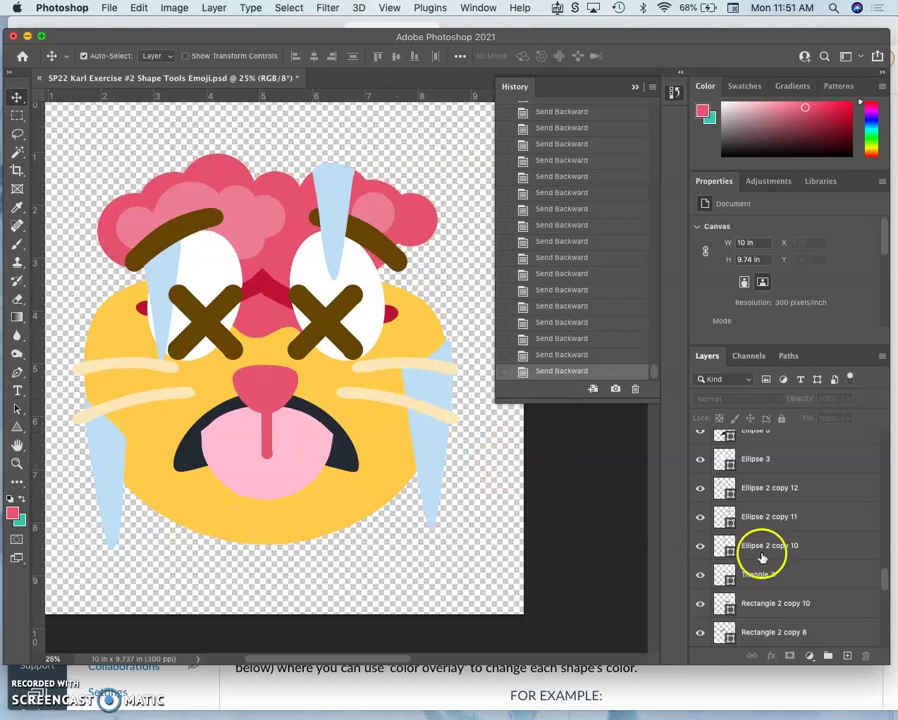
scroll(763, 565, down, 10)
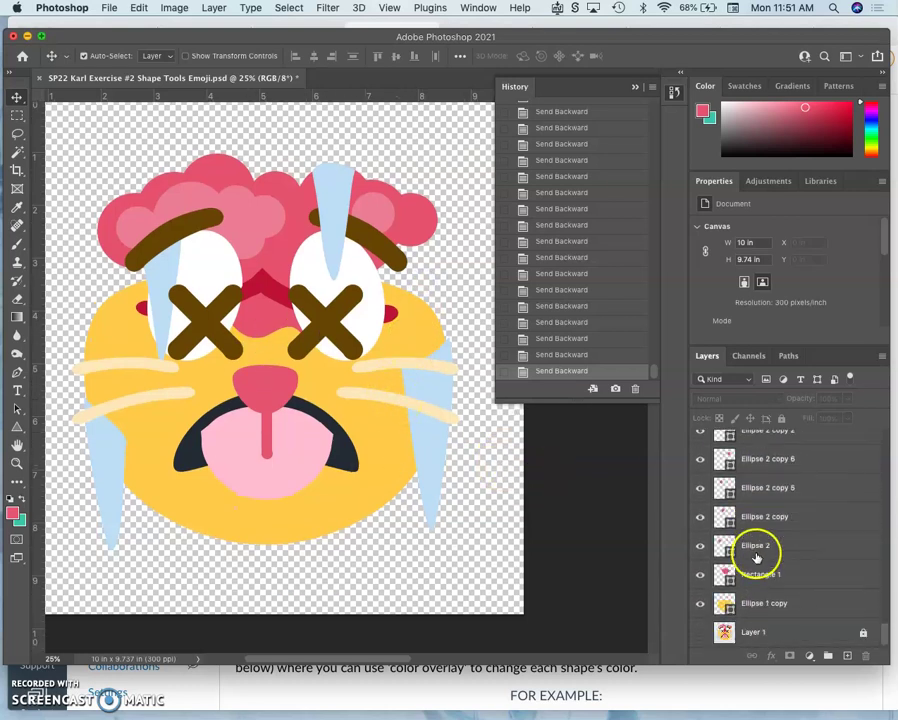
click(702, 633)
click(702, 633)
scroll(760, 570, up, 15)
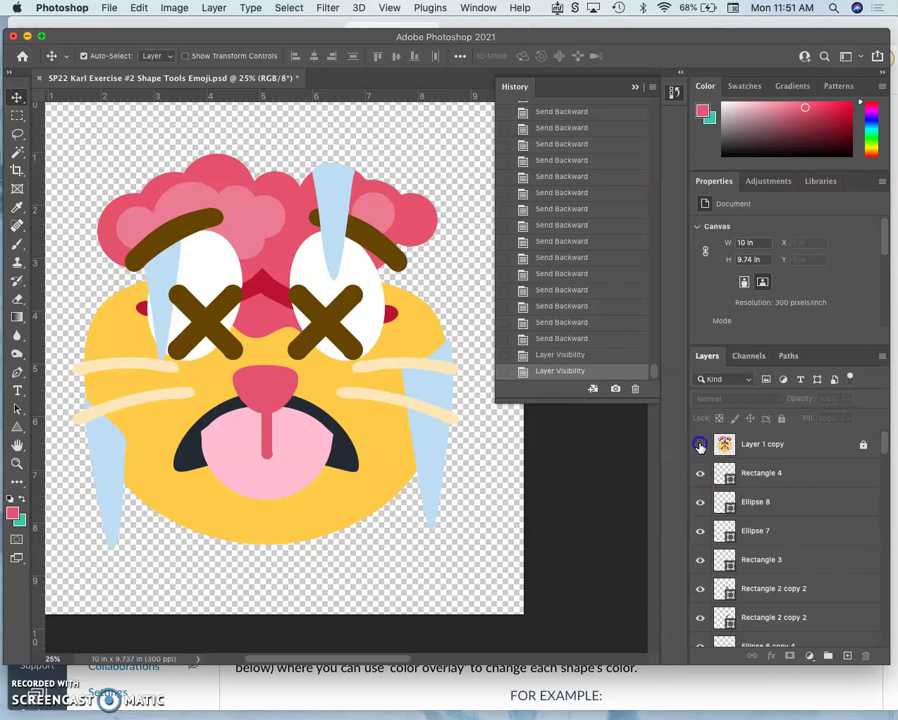
click(700, 444)
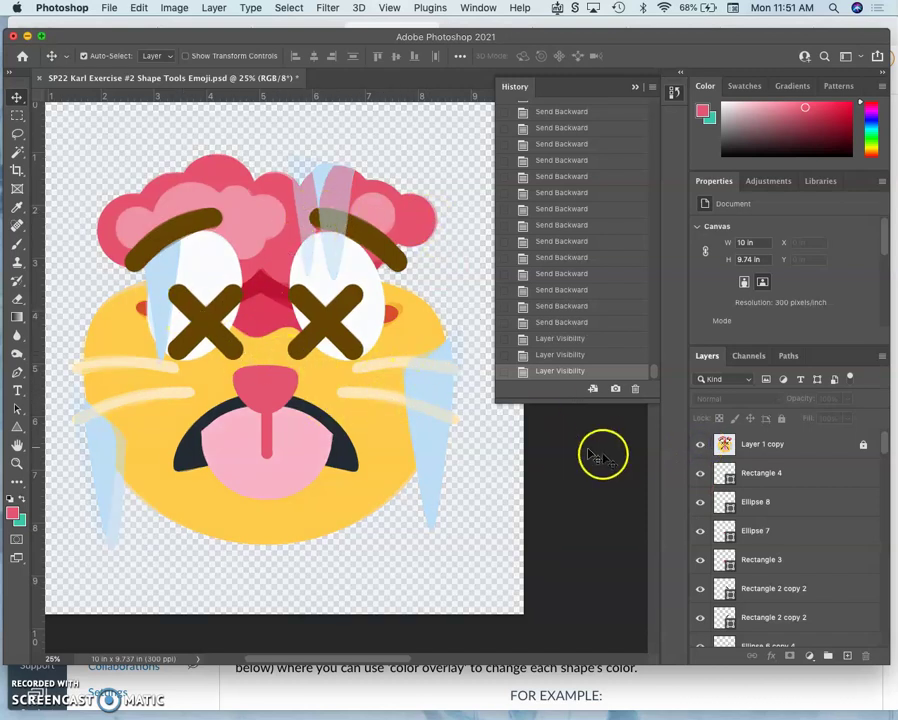
click(700, 444)
Step: Unlock and delete the Layer 1 copy reference layer
click(796, 448)
click(783, 420)
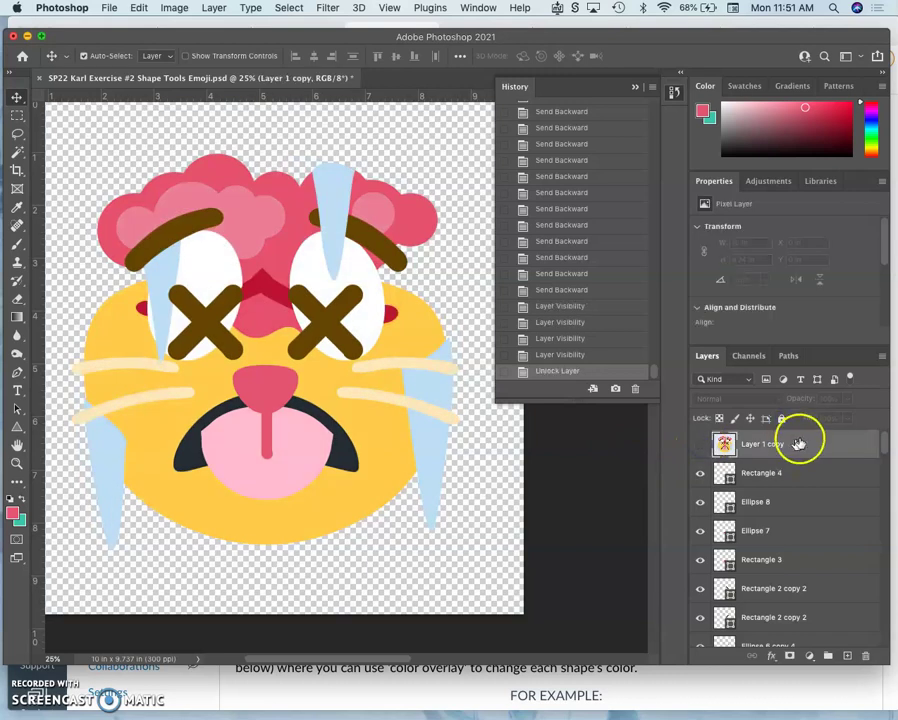
click(700, 444)
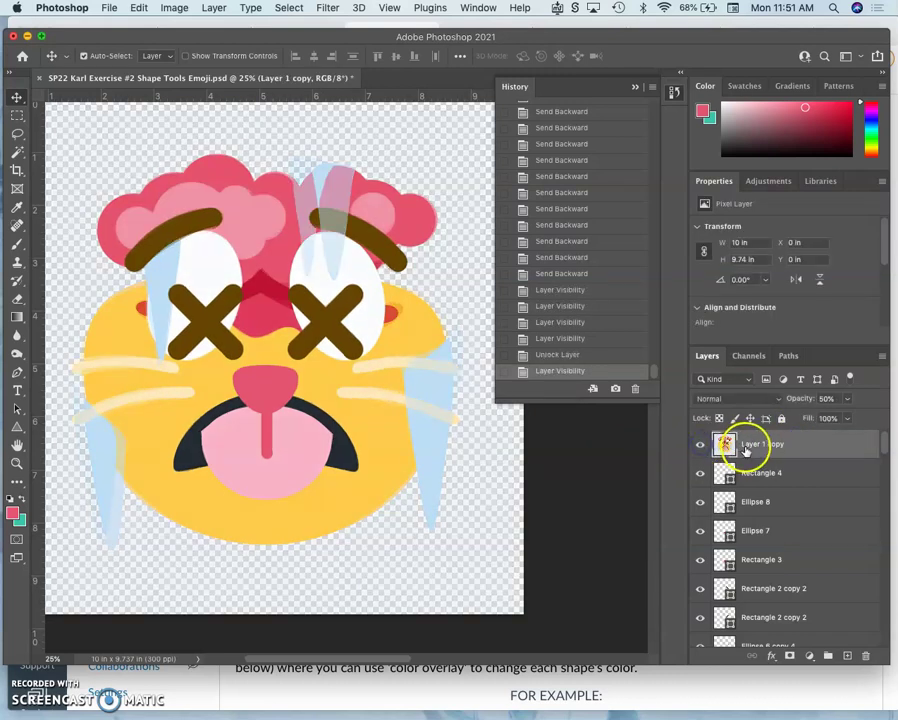
key(Delete)
Step: Unlock and delete the Layer 1 background reference layer
scroll(745, 440, down, 10)
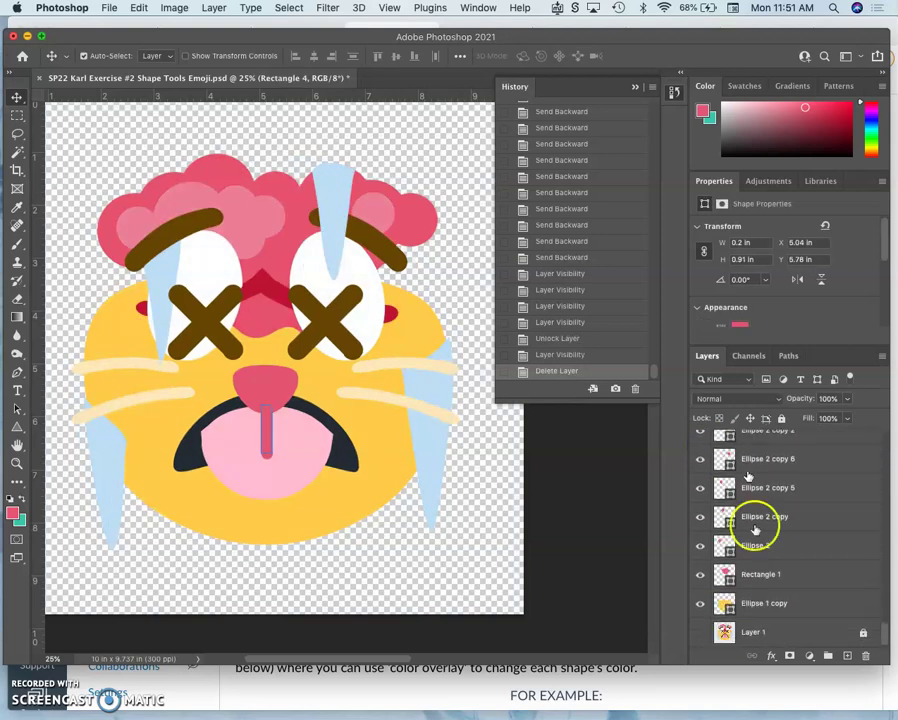
click(701, 632)
click(789, 633)
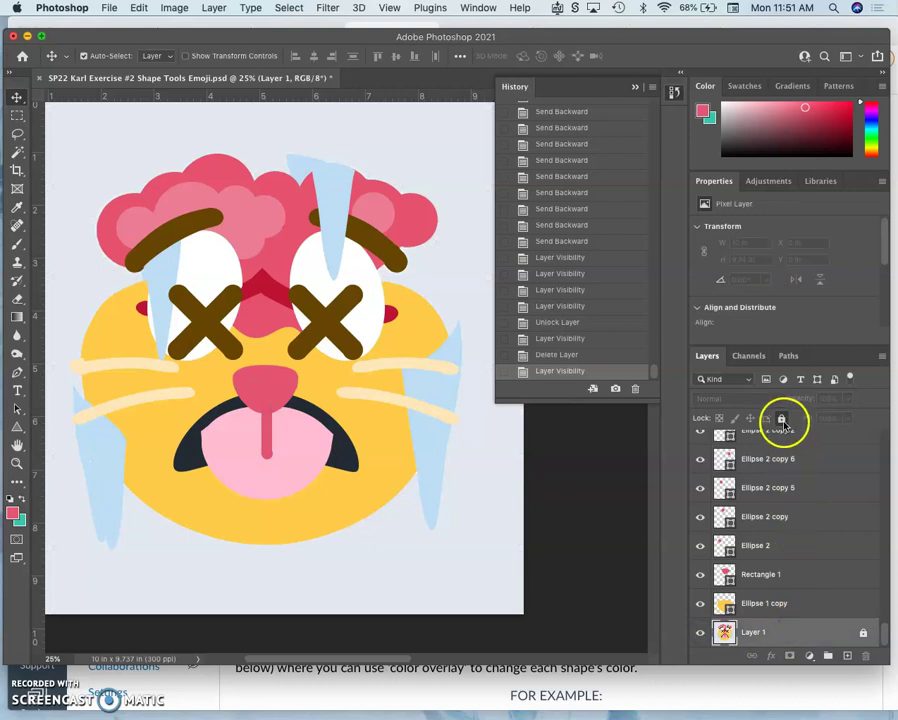
click(781, 418)
key(Delete)
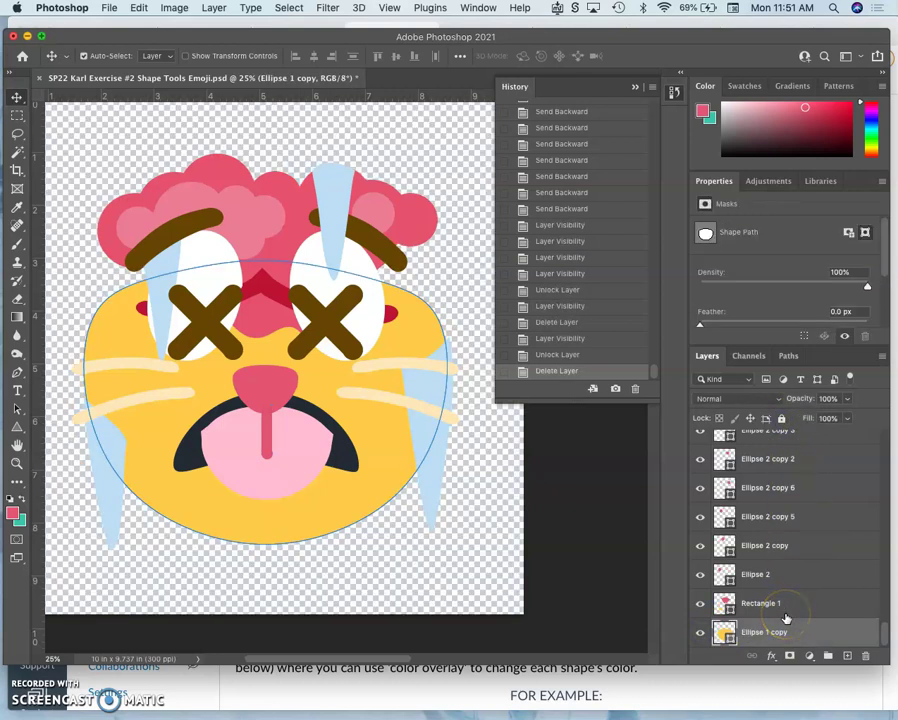
click(17, 135)
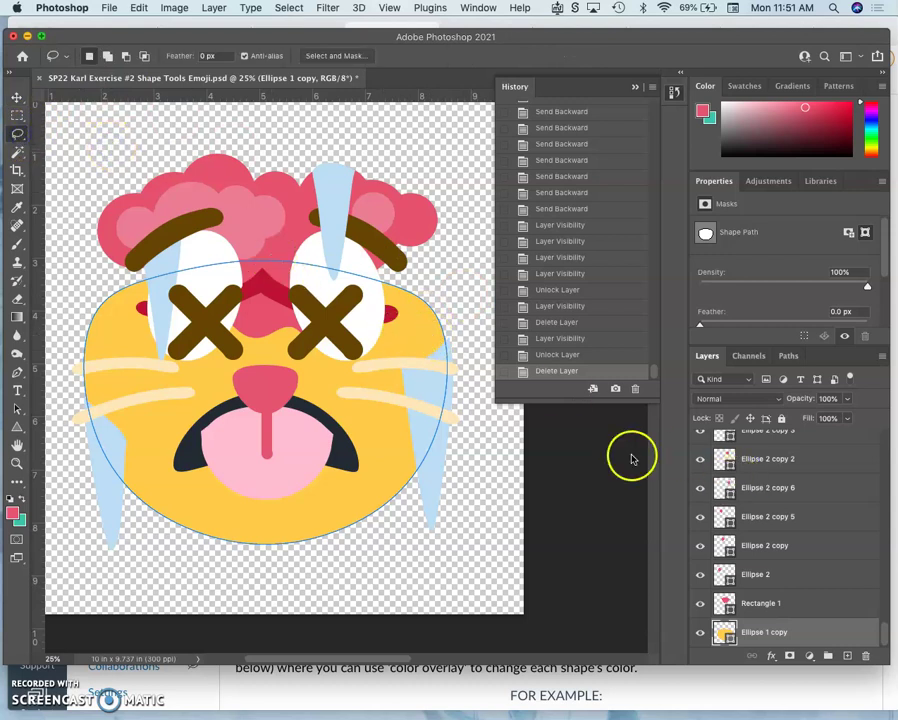
Step: Save the emoji document with File > Save and review the remaining vector shape layers
click(109, 9)
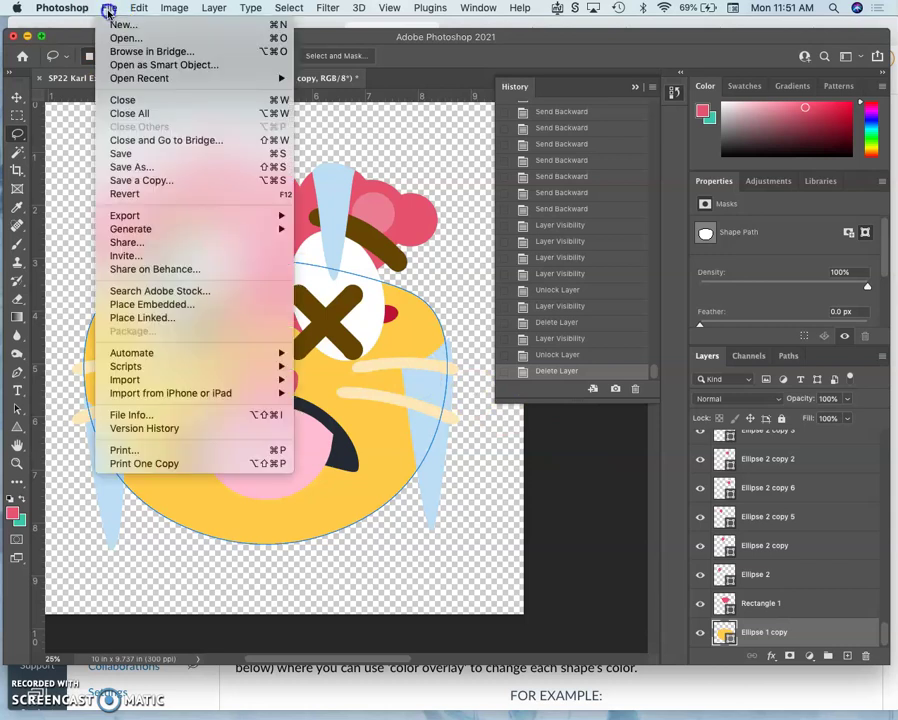
click(125, 154)
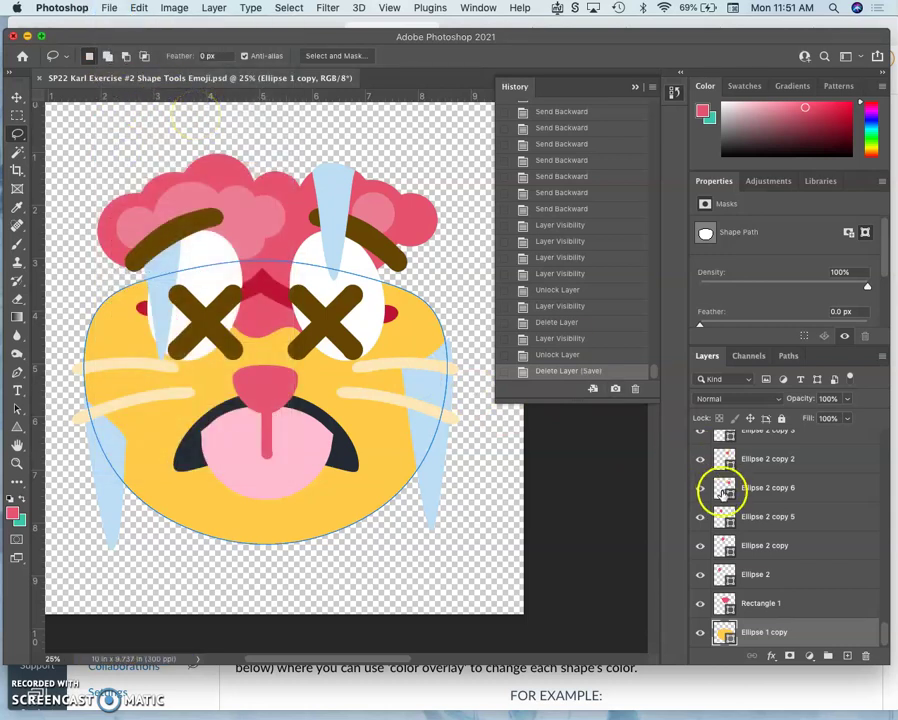
scroll(740, 515, up, 10)
scroll(766, 509, up, 8)
scroll(768, 510, down, 15)
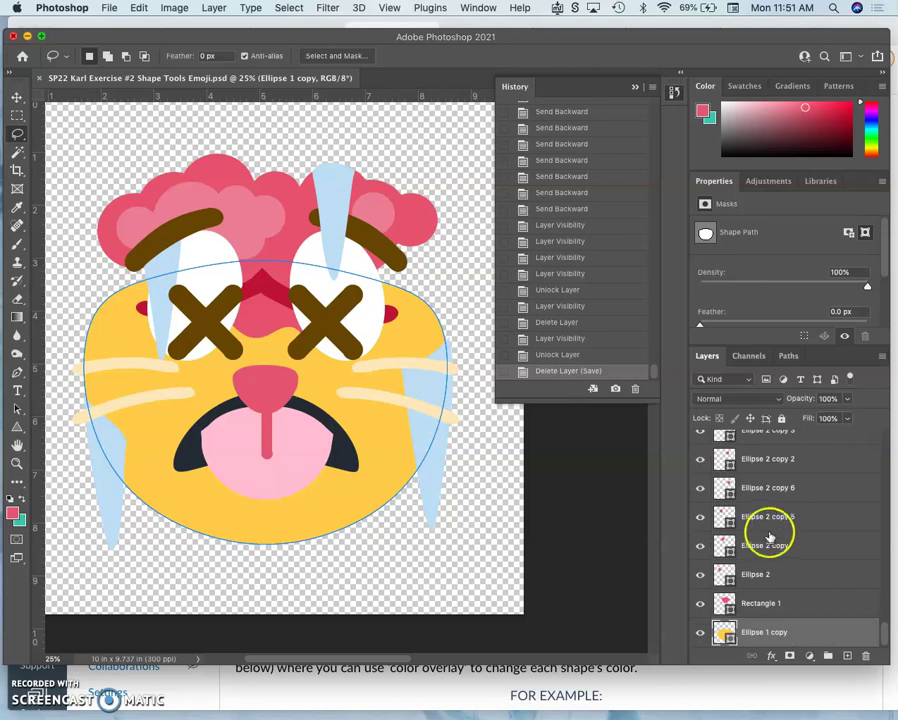
scroll(768, 540, up, 20)
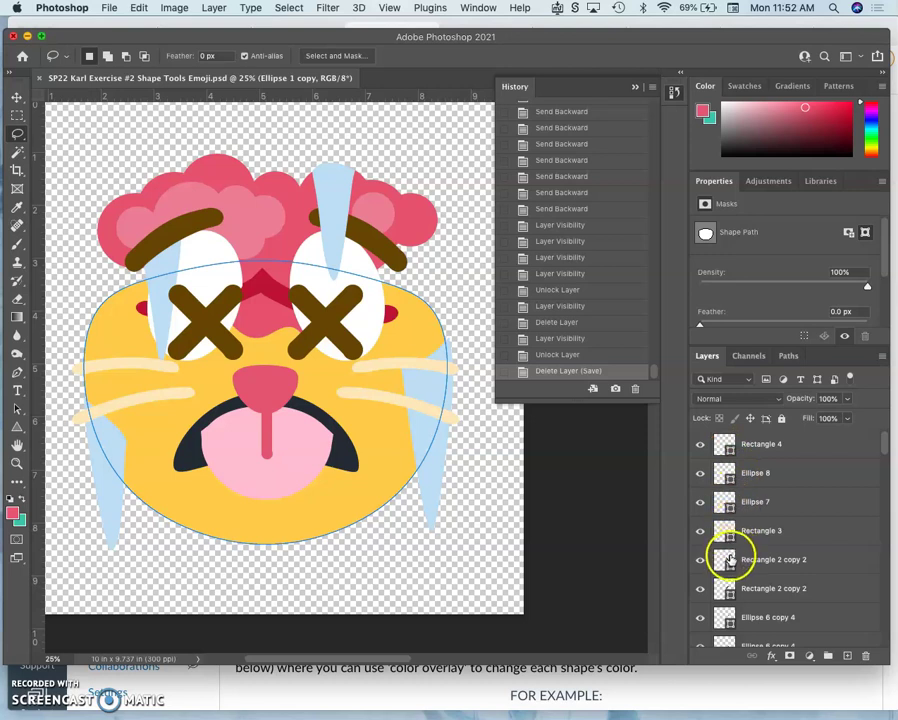
scroll(740, 578, down, 5)
scroll(741, 578, down, 8)
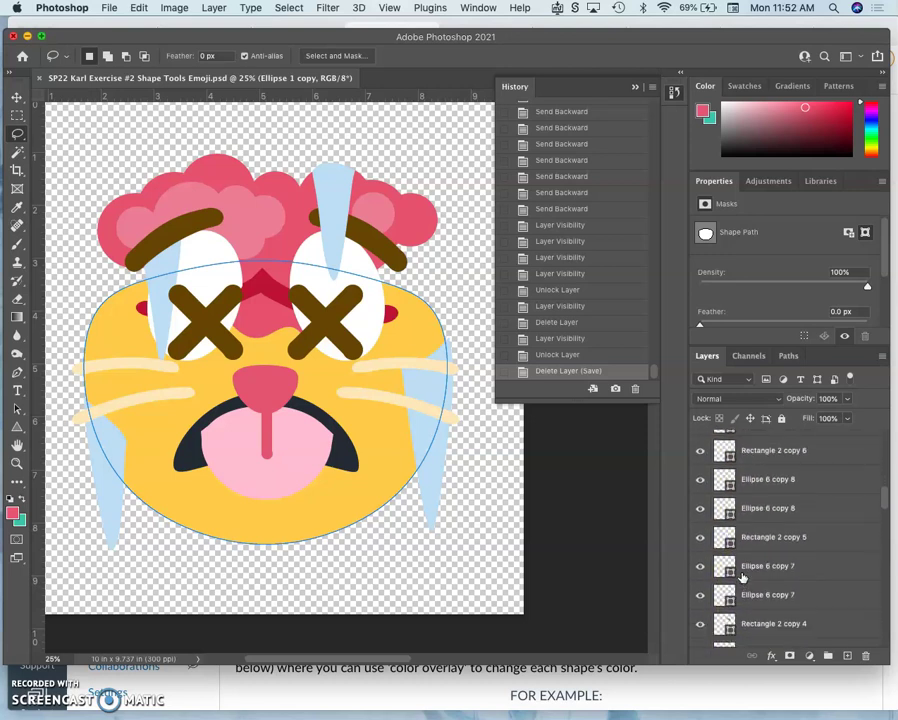
click(174, 12)
click(376, 128)
key(super+equal)
key(super+equal)
key(super+equal)
key(super+equal)
key(super+equal)
key(super+equal)
key(super+equal)
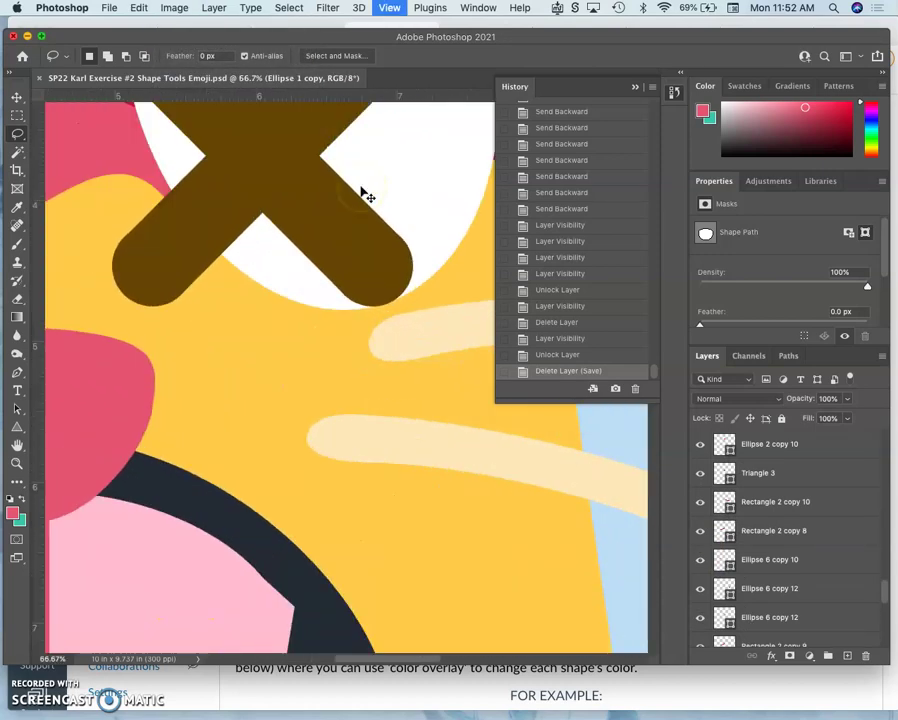
scroll(366, 195, down, 5)
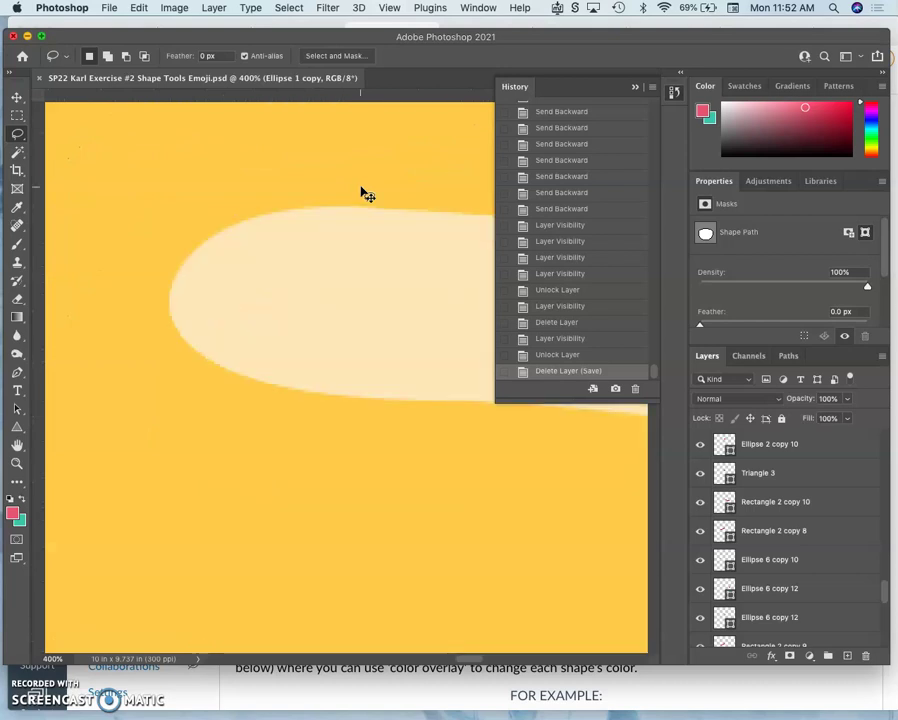
scroll(366, 195, up, 3)
scroll(366, 195, left, 4)
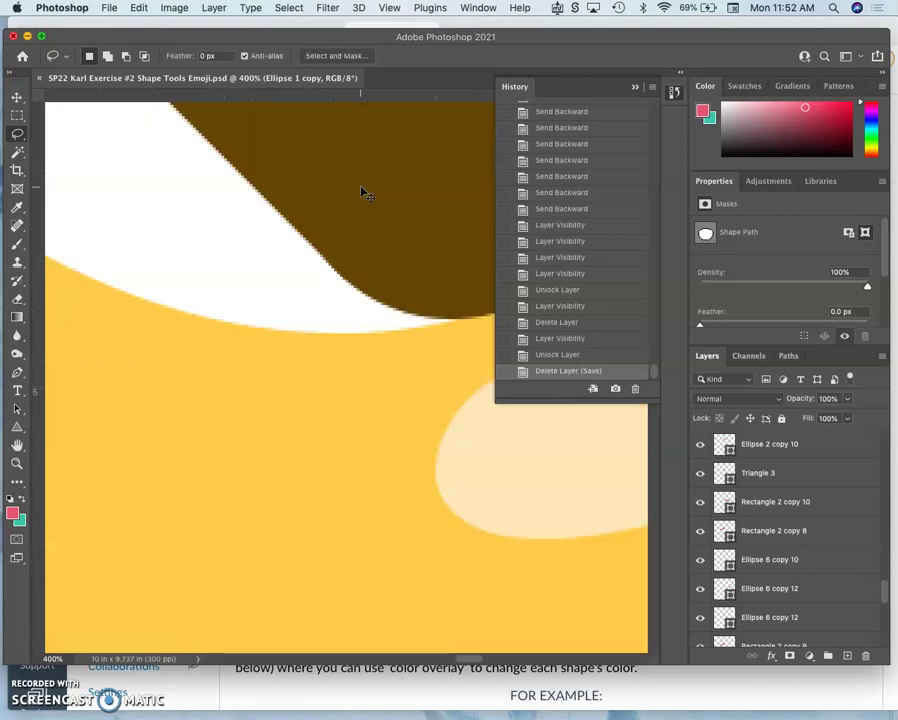
key(super+equal)
key(super+equal)
key(super+equal)
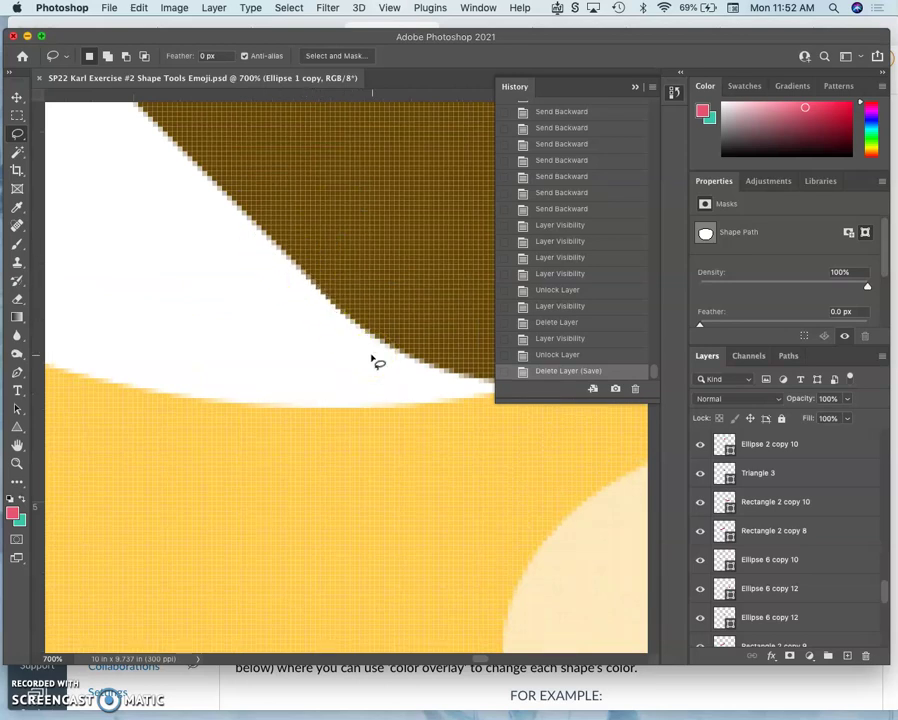
click(749, 494)
key(super+minus)
key(super+minus)
key(super+minus)
key(super+minus)
key(super+minus)
key(super+minus)
key(super+minus)
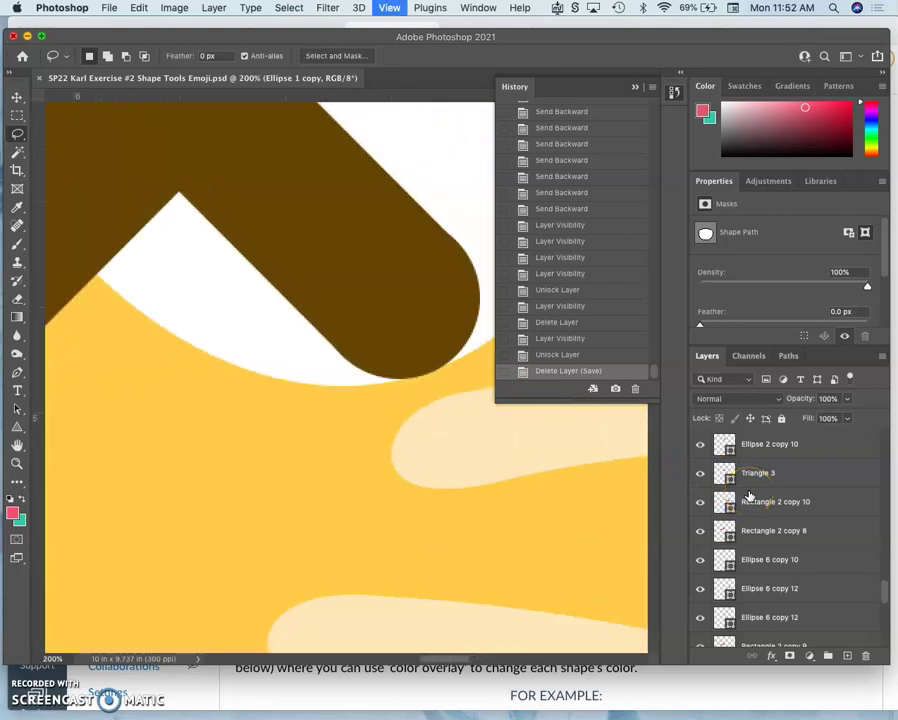
key(super+minus)
key(super+minus)
key(super+minus)
key(super+minus)
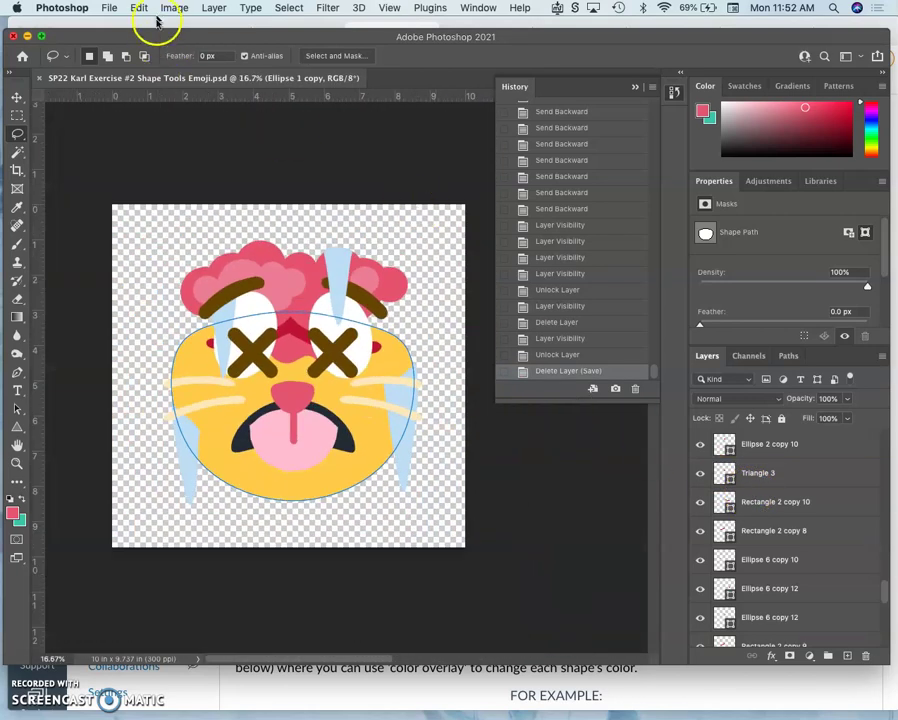
Step: Resize the image to 40 inches wide at 300 ppi in Image Size
click(170, 10)
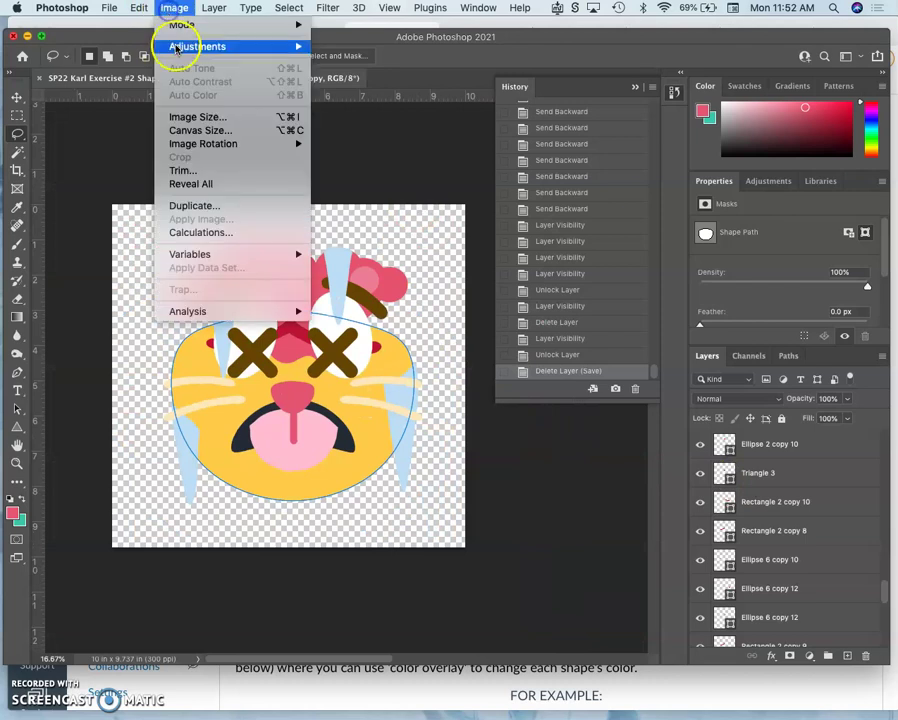
click(194, 116)
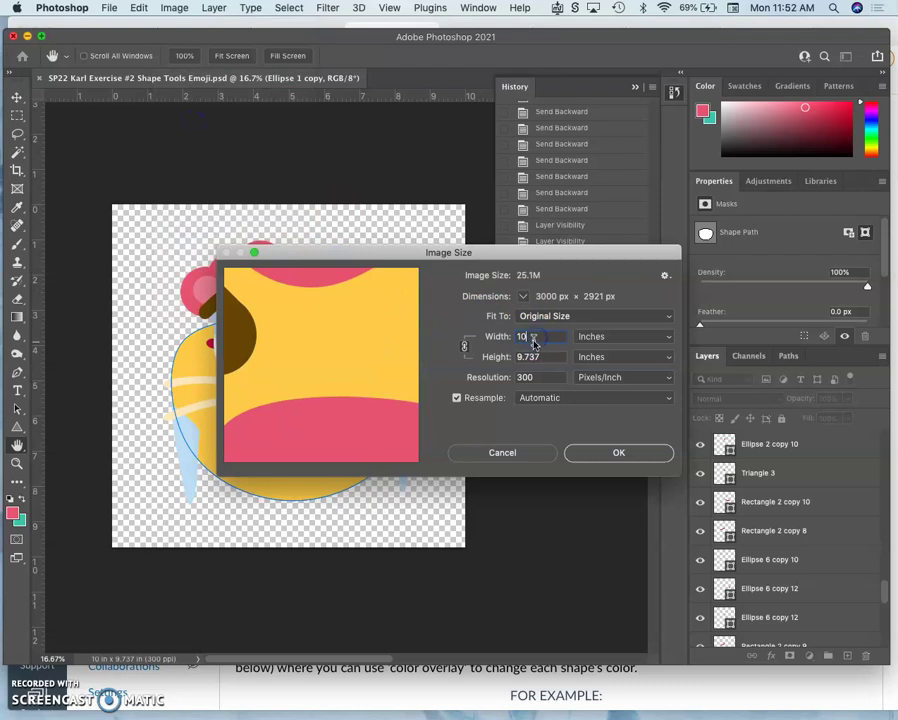
text(40)
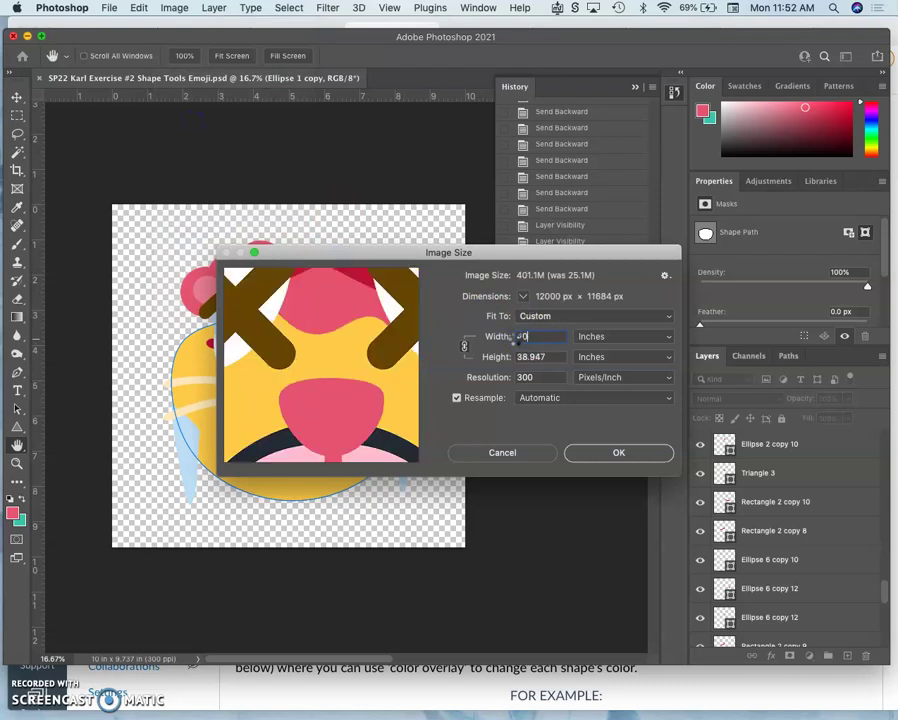
click(546, 387)
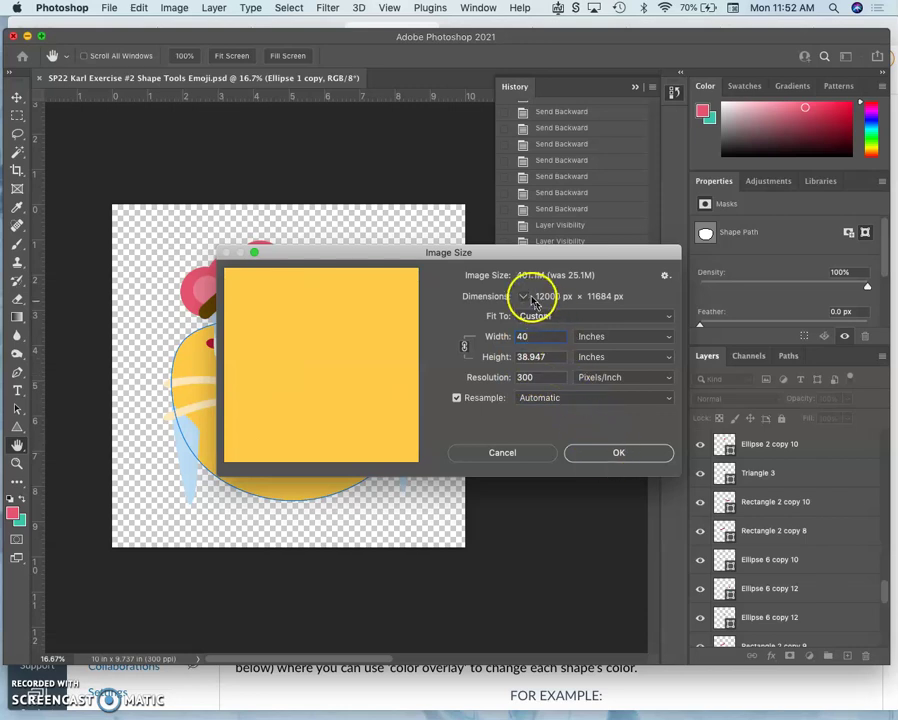
click(613, 451)
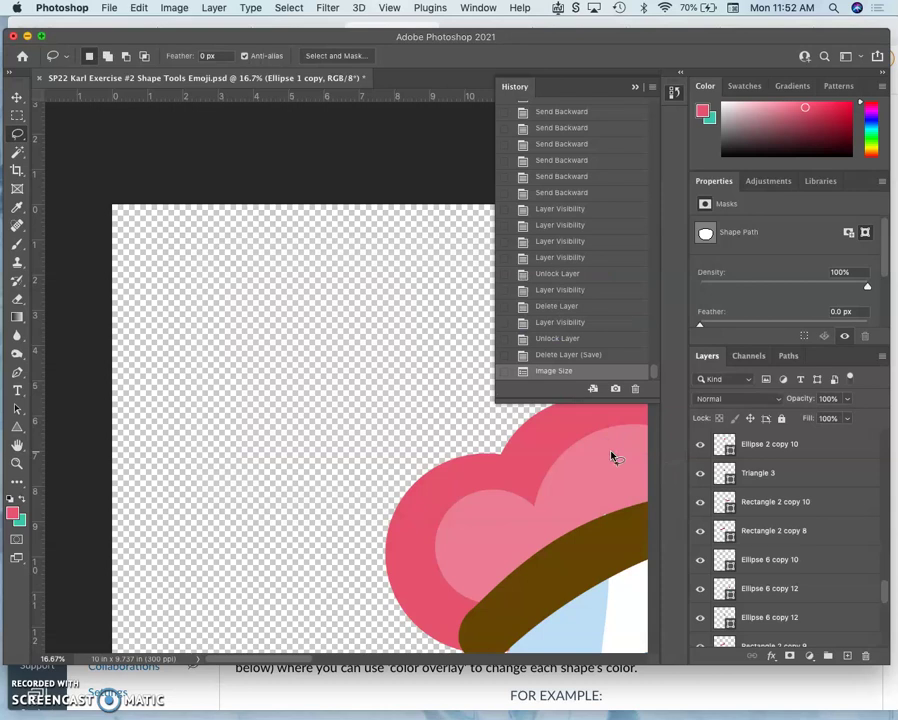
Step: Zoom in to inspect the pink shape's edge pixels, then zoom back out to 5%
key(super+plus)
key(super+plus)
key(super+plus)
key(super+plus)
key(super+plus)
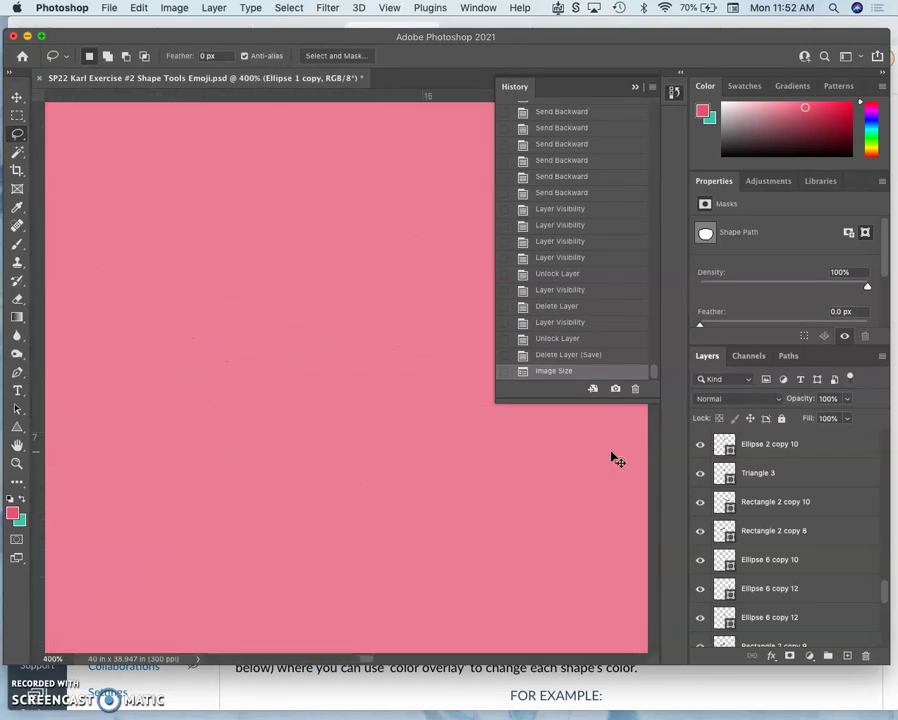
click(282, 340)
scroll(282, 345, down, 3)
key(super+plus)
key(super+plus)
key(super+plus)
key(super+plus)
key(super+plus)
key(super+plus)
key(super+plus)
key(super+plus)
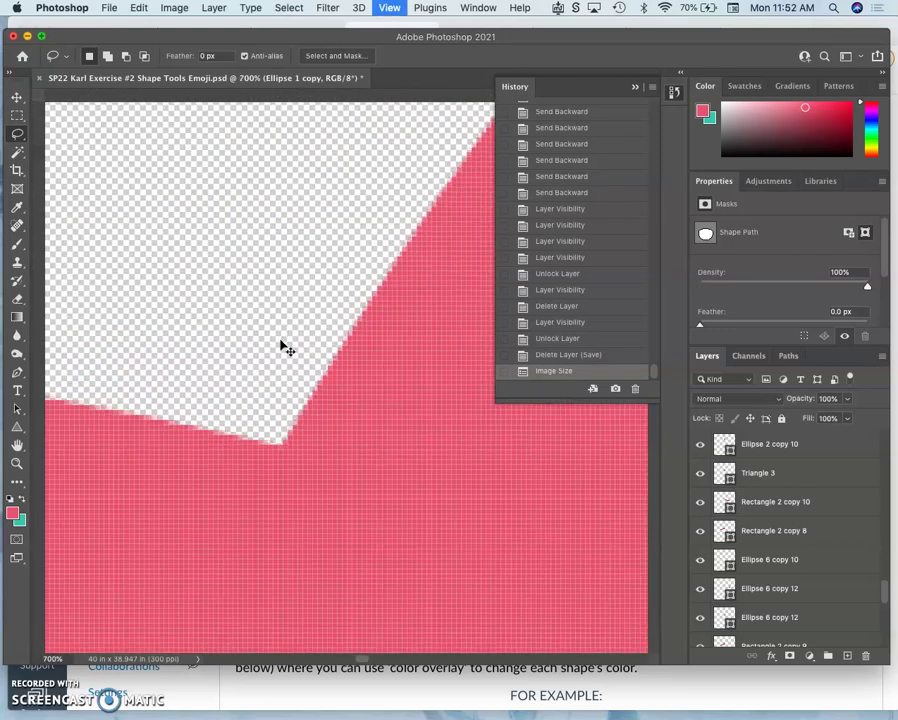
key(super+minus)
key(super+minus)
key(super+minus)
key(super+minus)
key(super+minus)
key(super+minus)
key(super+minus)
key(super+minus)
key(super+minus)
key(super+minus)
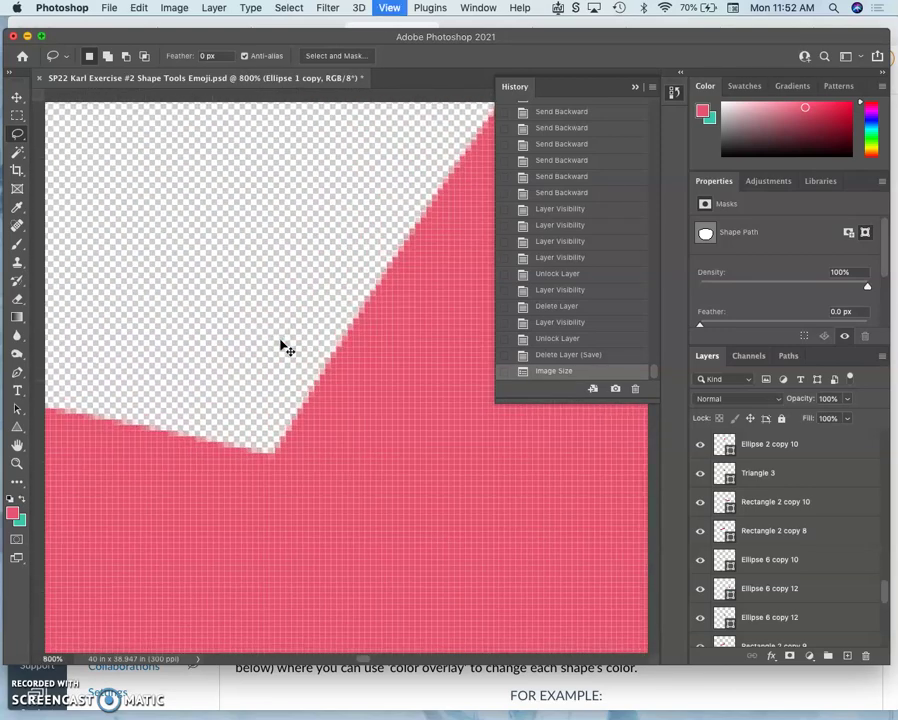
key(super+minus)
key(super+minus)
key(super+minus)
key(super+minus)
key(super+minus)
key(super+minus)
key(super+minus)
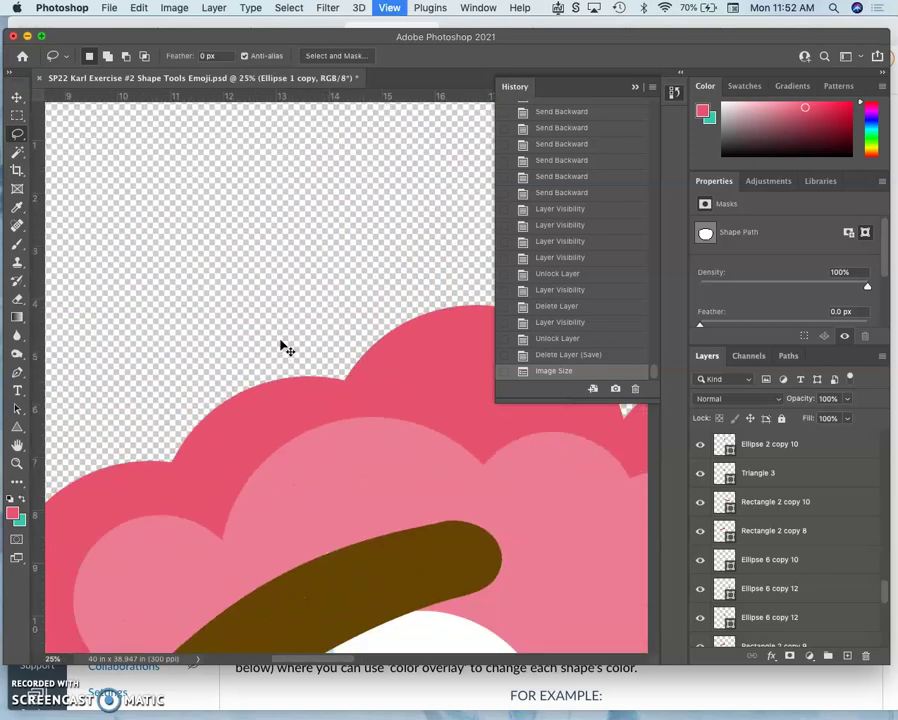
key(super+minus)
key(super+minus)
key(super+minus)
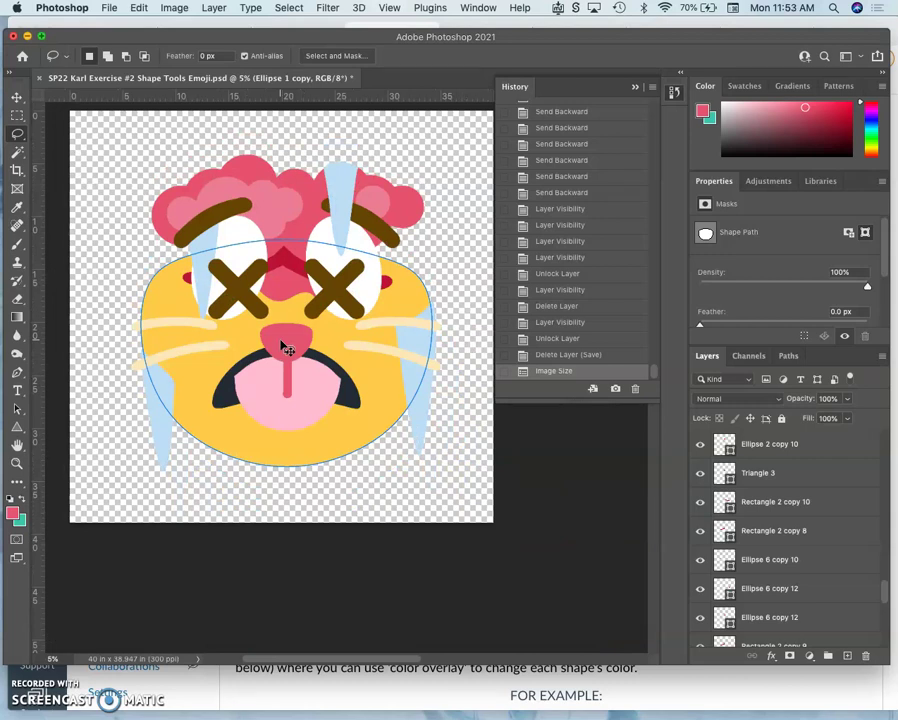
key(super+minus)
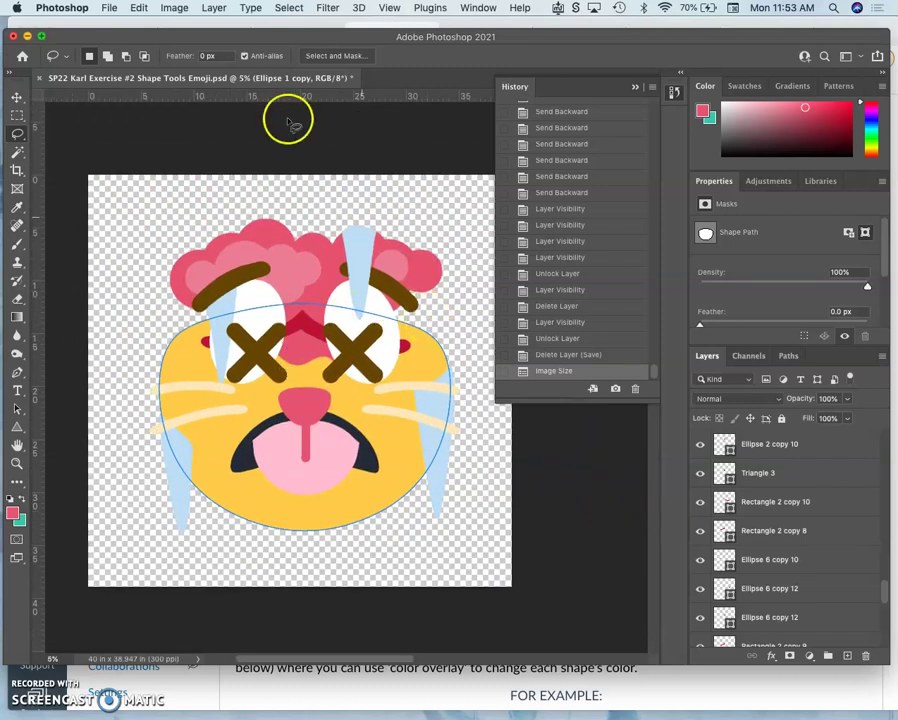
Step: Revert to the 'Delete Layer (Save)' history state, restoring the 10-inch width, and refit the view
click(562, 356)
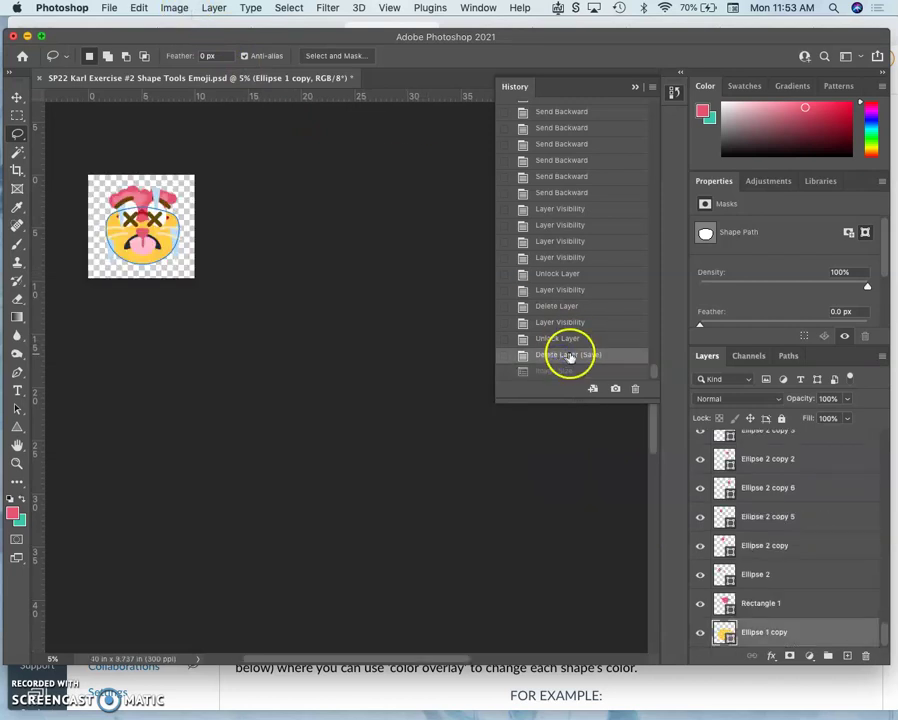
key(super+plus)
key(super+plus)
key(super+plus)
key(super+plus)
key(super+plus)
key(super+plus)
key(super+plus)
key(super+plus)
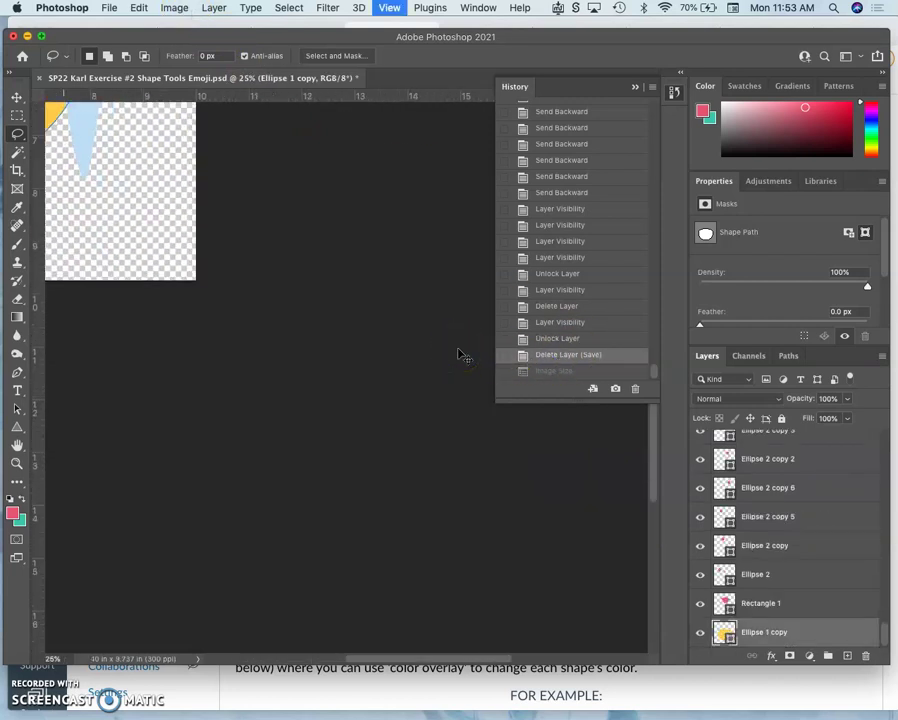
key(super+minus)
key(super+minus)
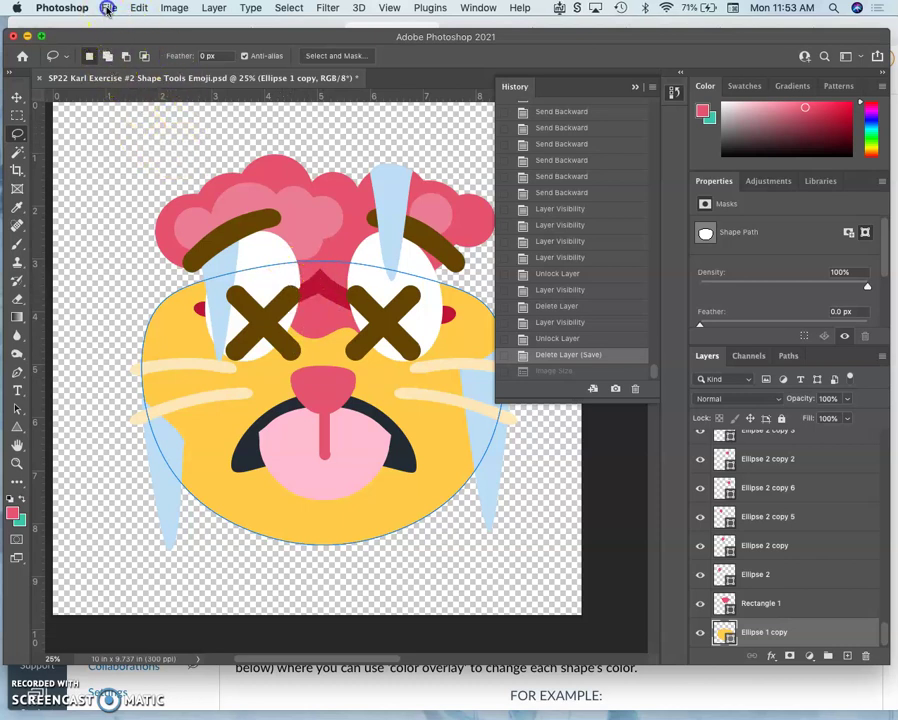
Step: Save a Copy as PNG into the course's Exercise #2 Vector Shape Emoji folder with default PNG options
click(107, 9)
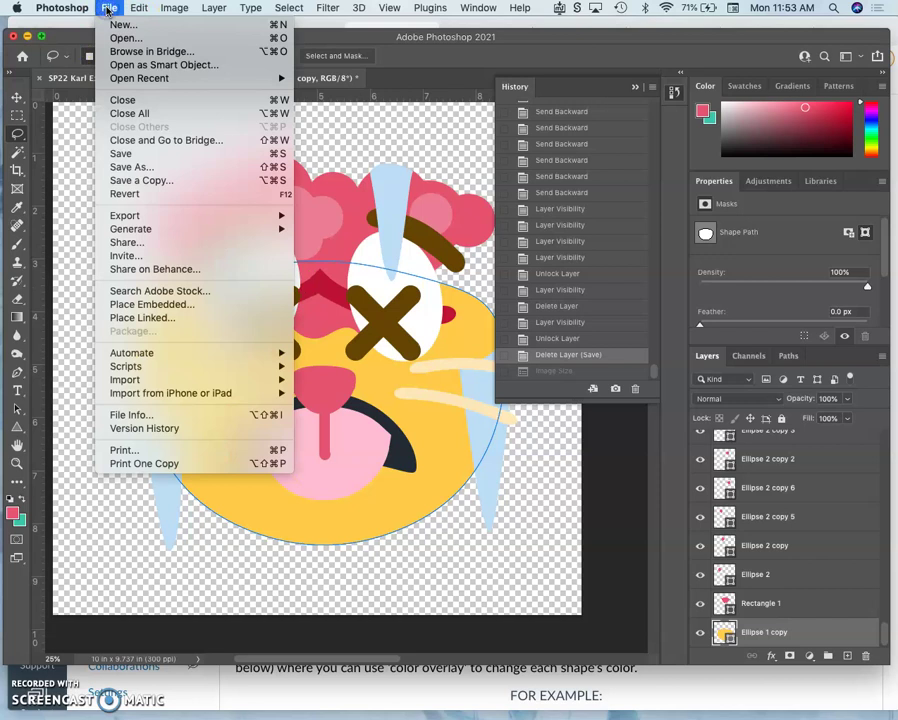
click(140, 181)
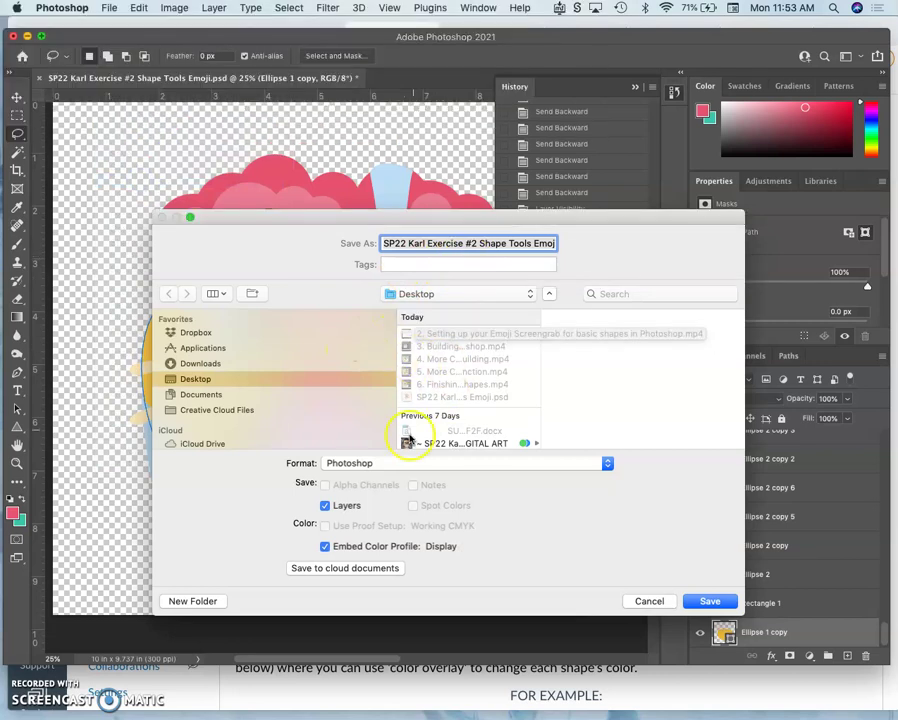
click(418, 466)
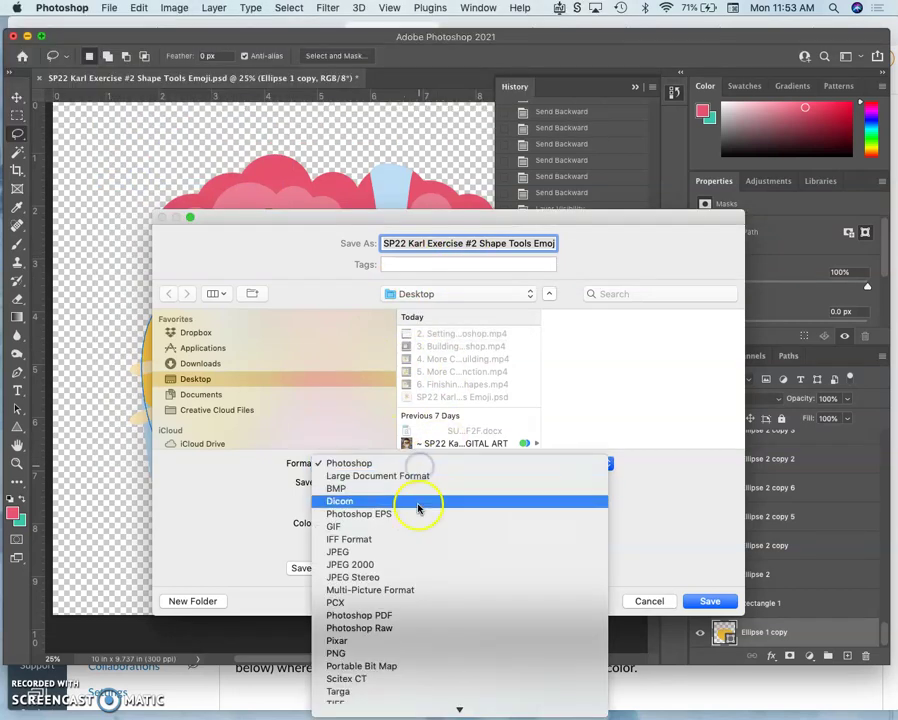
click(393, 655)
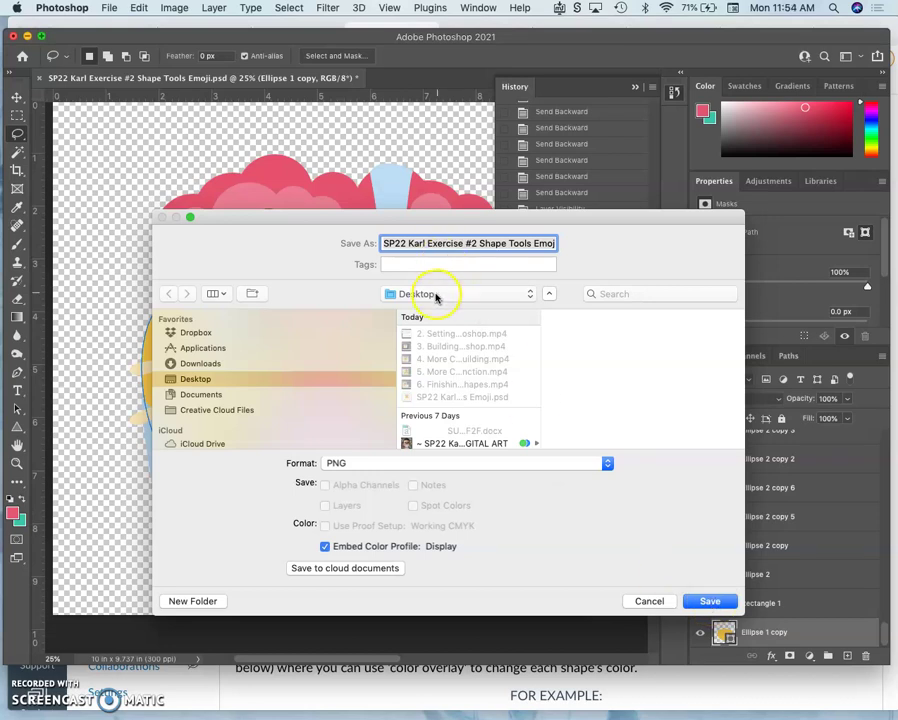
scroll(513, 414, down, 3)
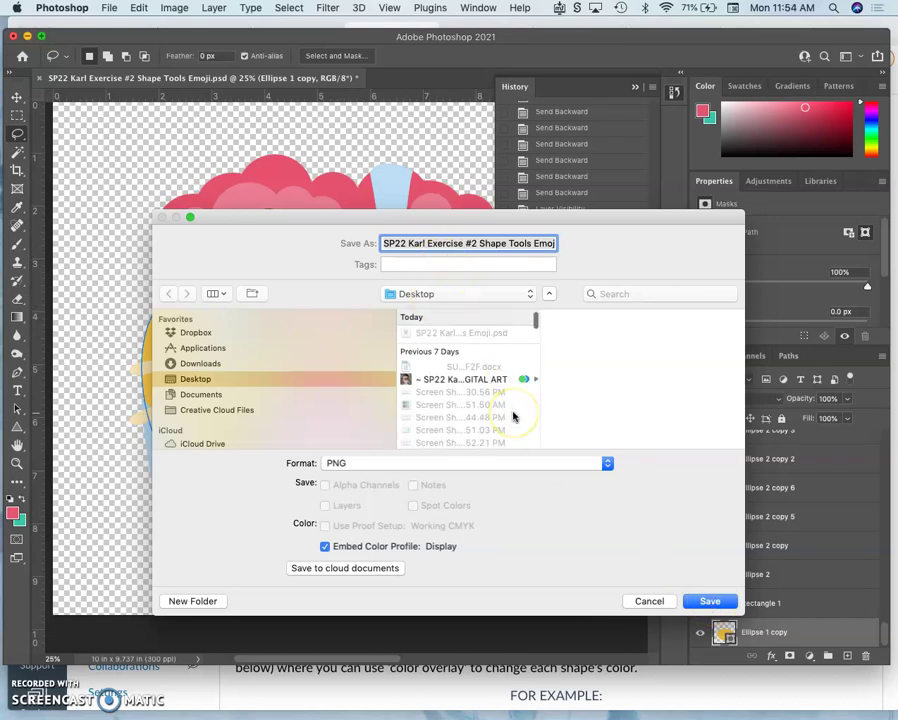
click(470, 385)
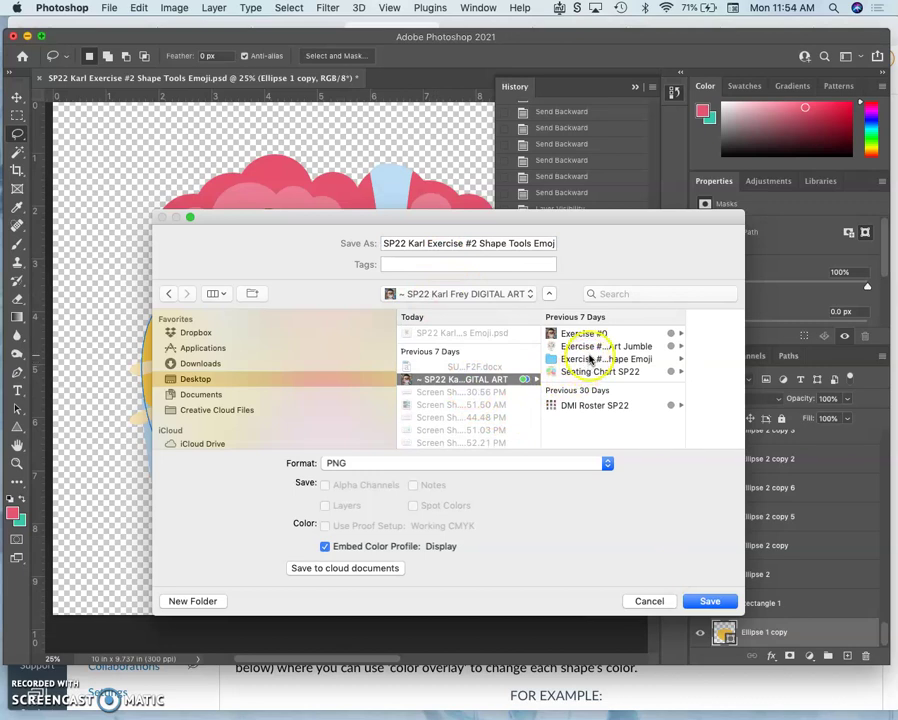
click(591, 360)
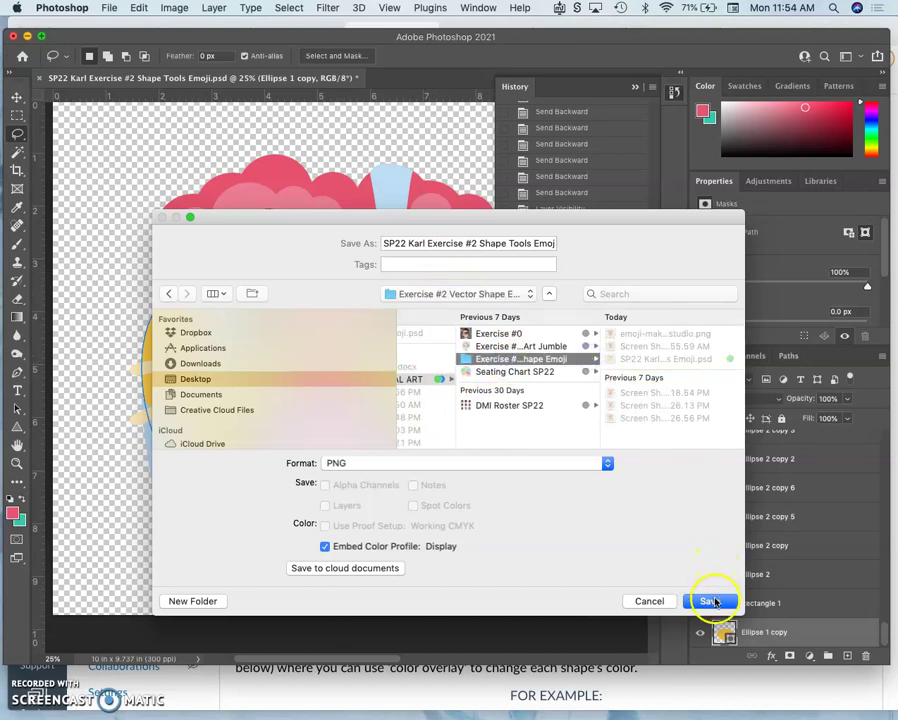
click(710, 601)
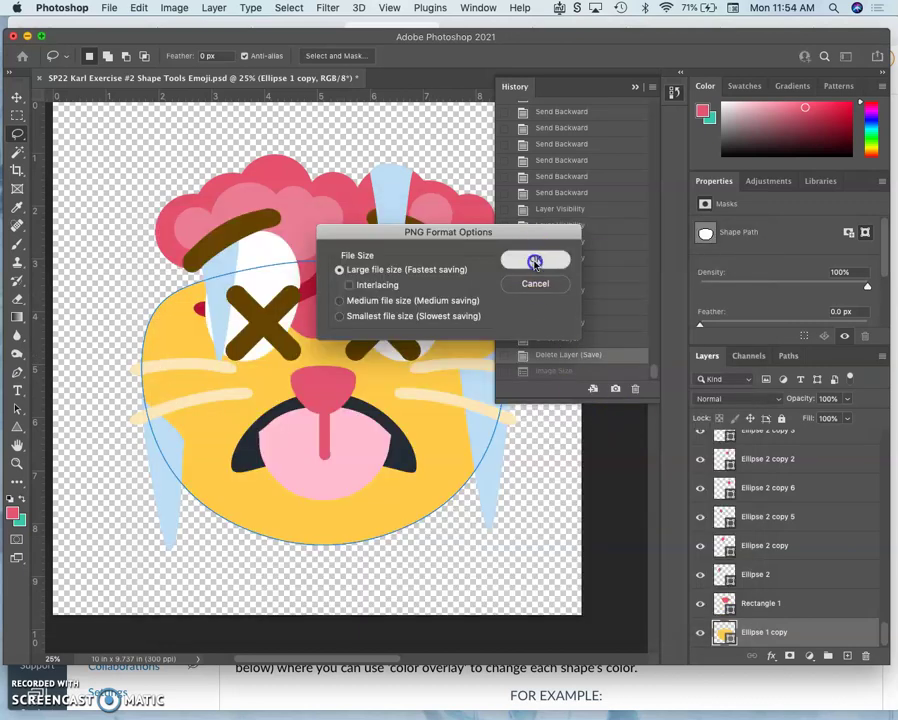
click(535, 261)
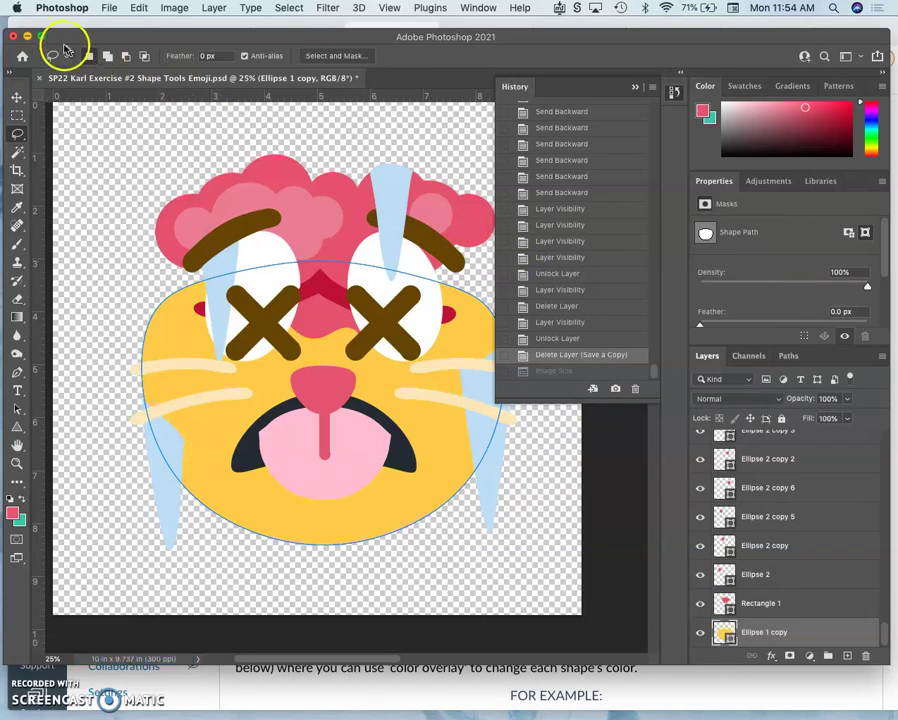
Step: Minimize Photoshop and clear the open windows to reveal the desktop
click(27, 36)
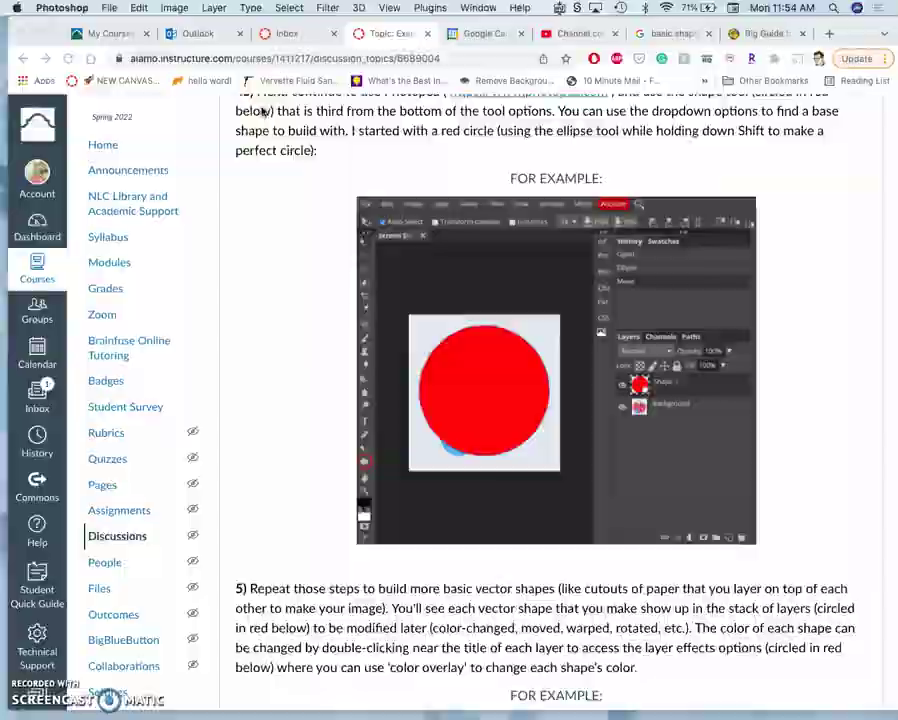
key(ctrl+Down)
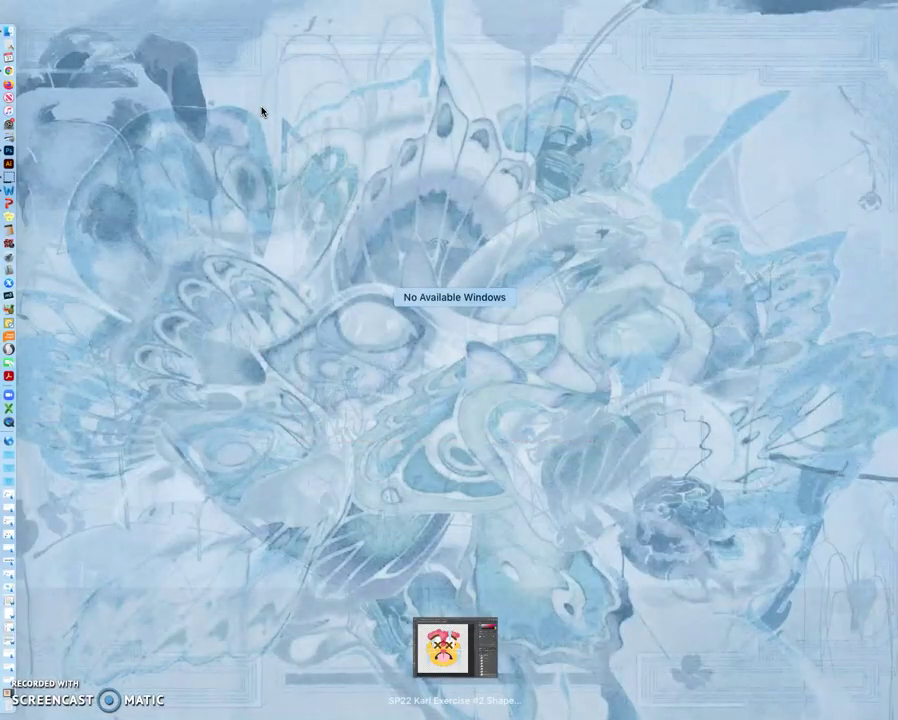
key(Escape)
key(F11)
click(605, 150)
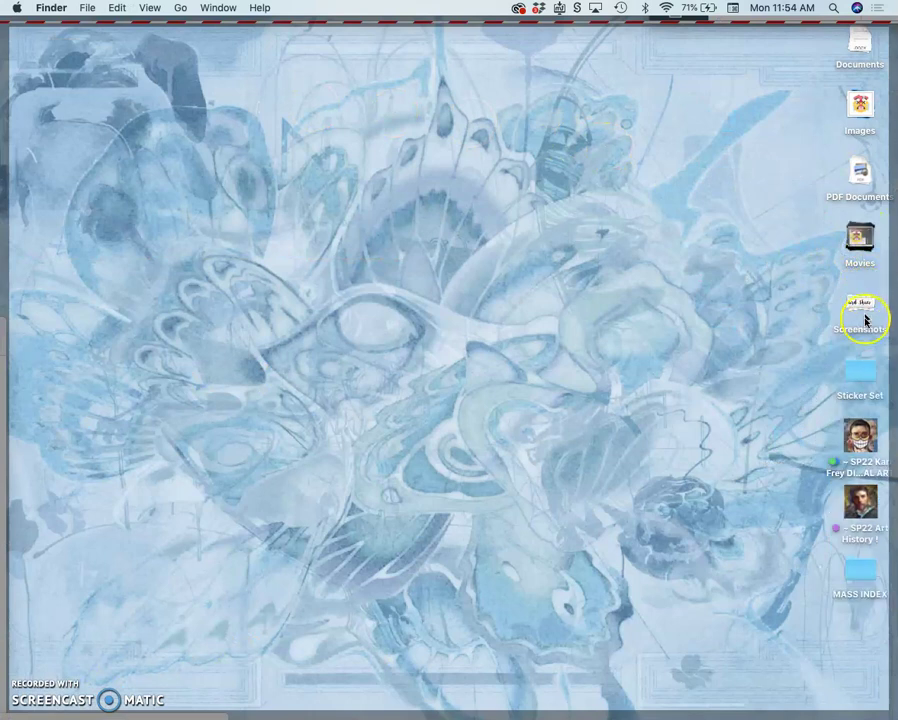
Step: Open the course folder, then Exercise #2 Vector Shape Emoji, and open the emoji PSD file
double_click(860, 440)
click(578, 290)
double_click(575, 290)
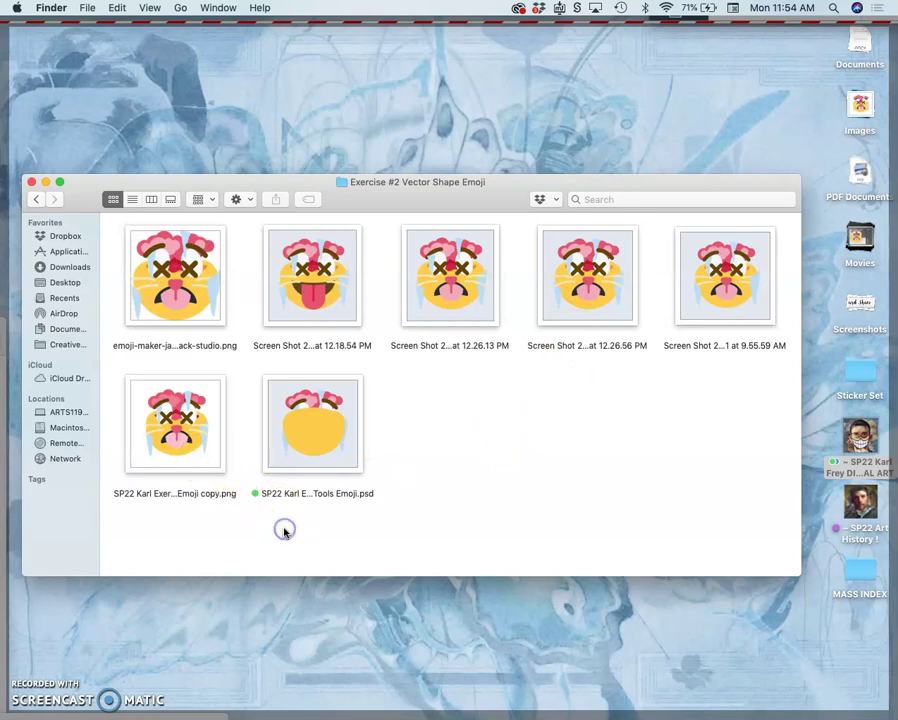
click(316, 463)
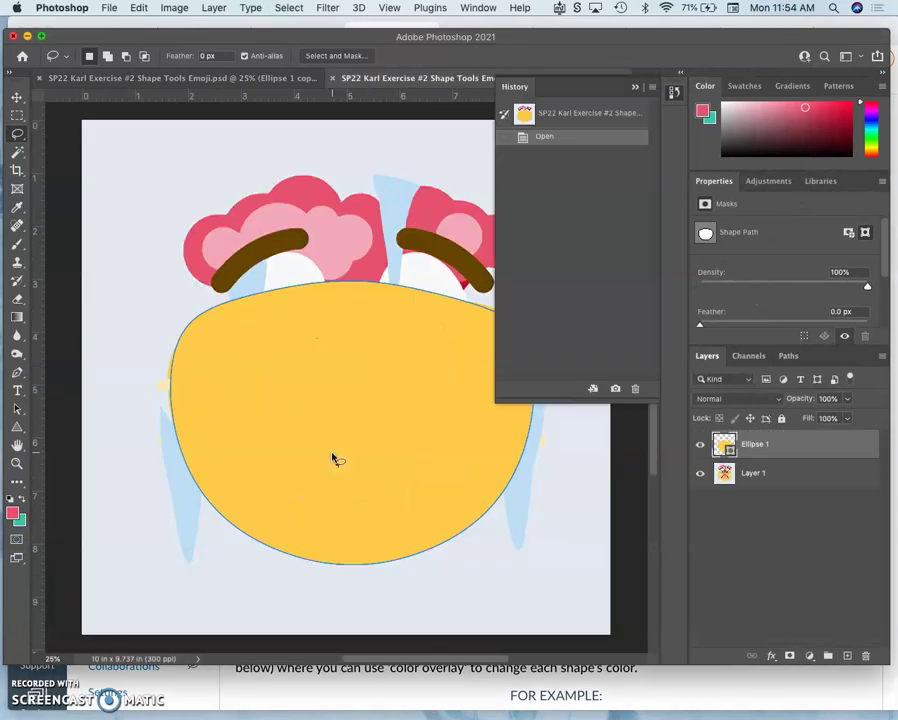
Step: Close the newly opened copy, then Save As into Exercise #2 Vector Shape Emoji, replacing the old .psd
click(332, 78)
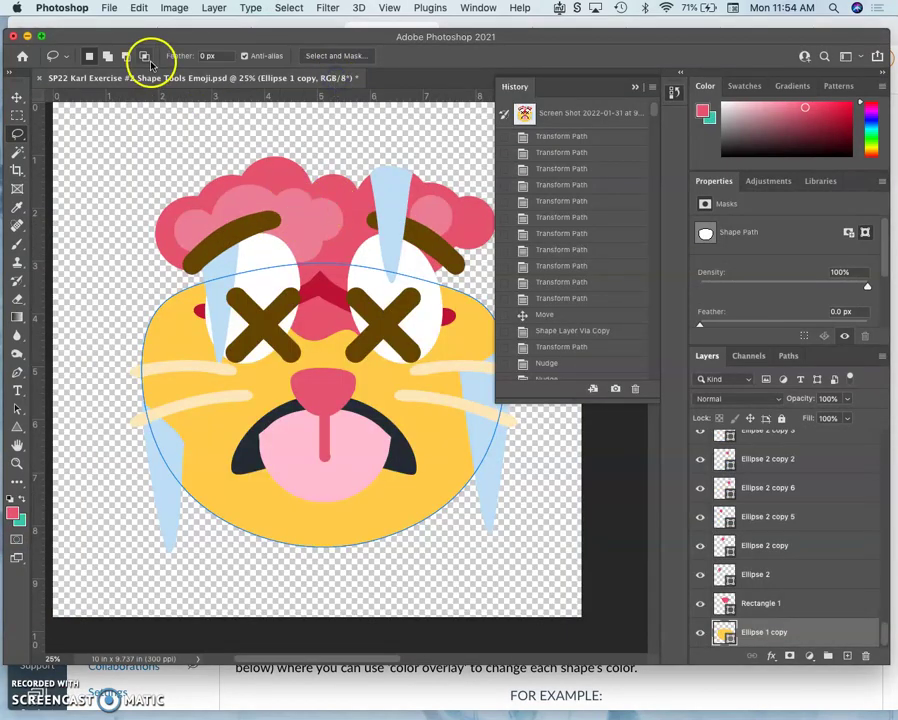
click(110, 8)
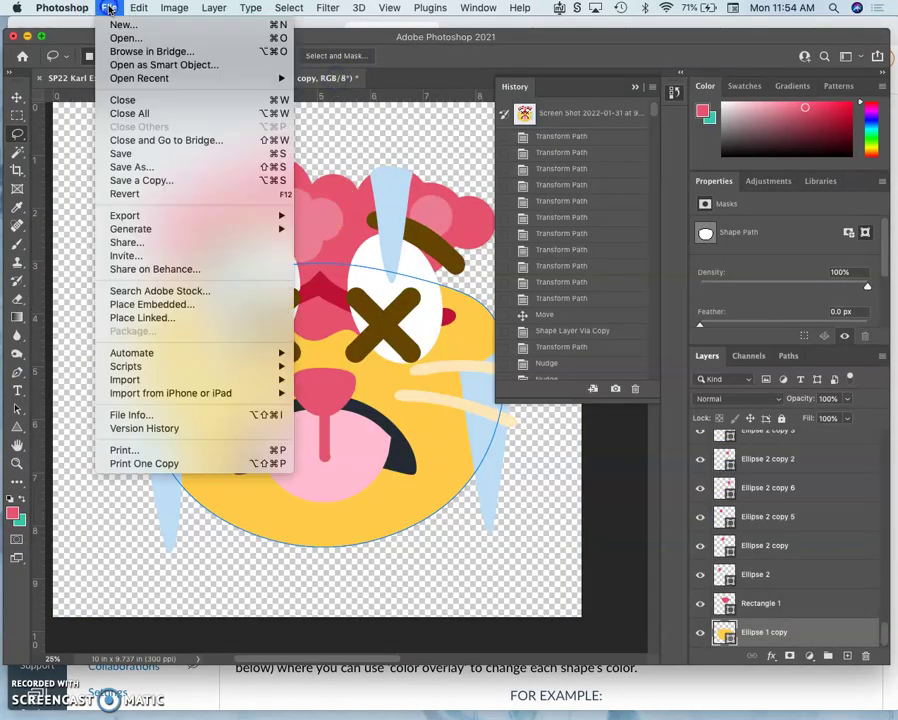
click(122, 167)
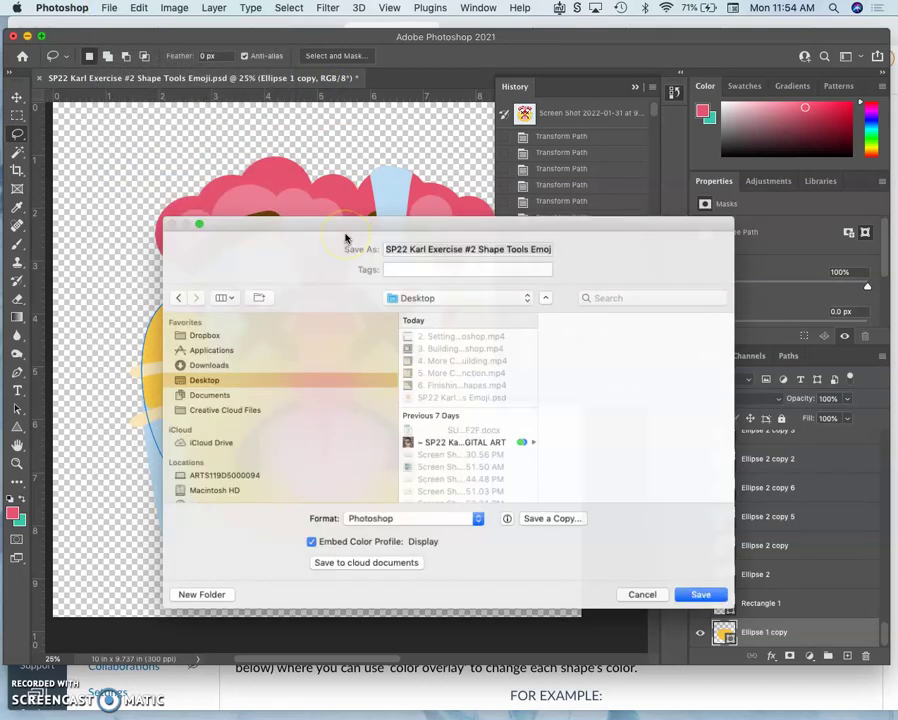
click(452, 443)
click(606, 360)
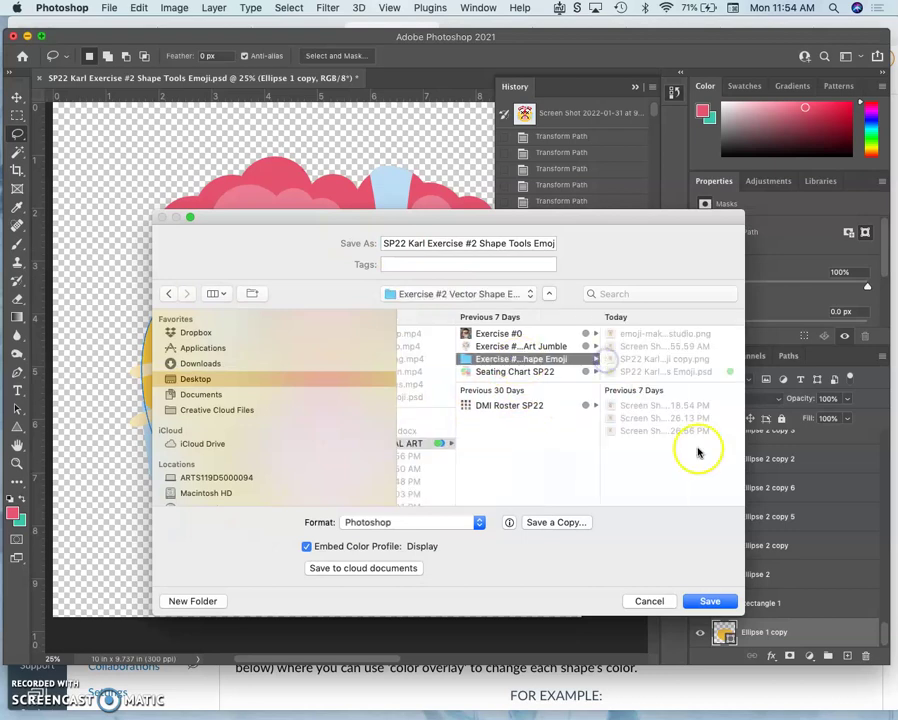
click(710, 601)
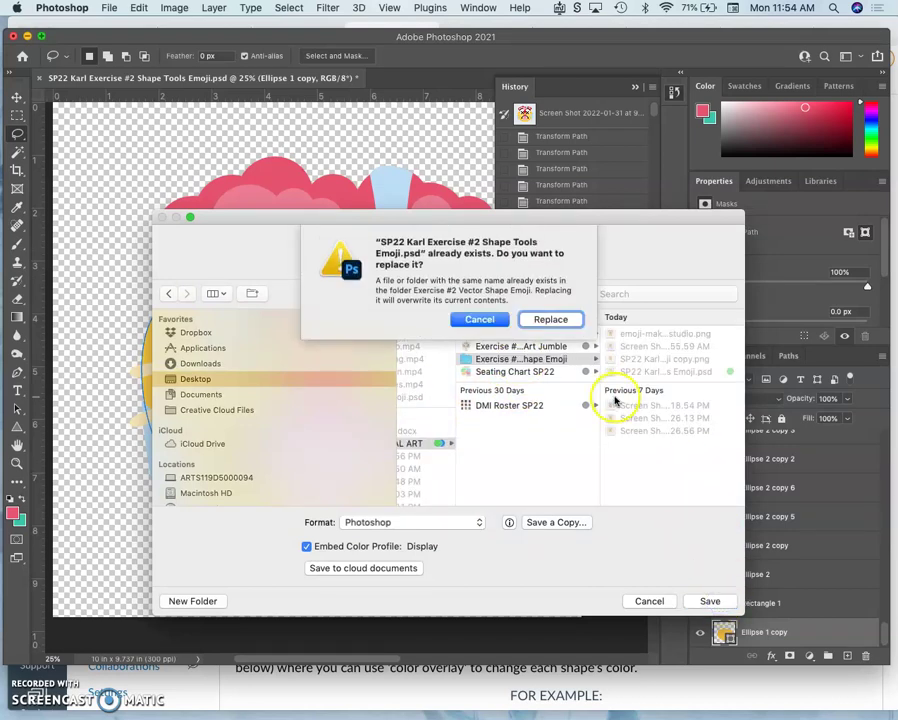
click(552, 316)
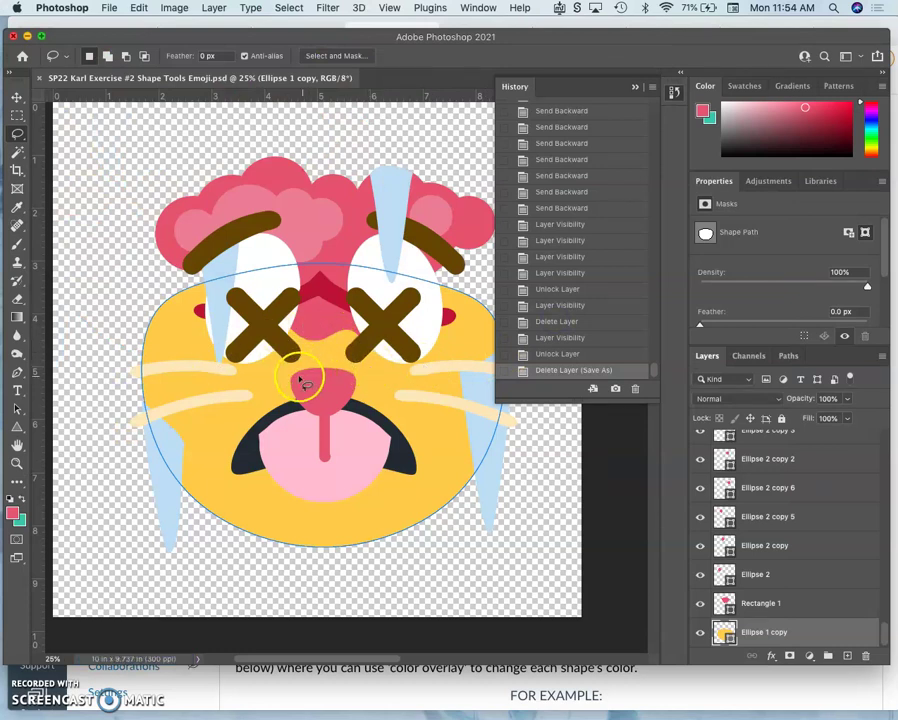
Step: Save a PNG copy again, replacing the earlier PNG and keeping default PNG options
click(109, 7)
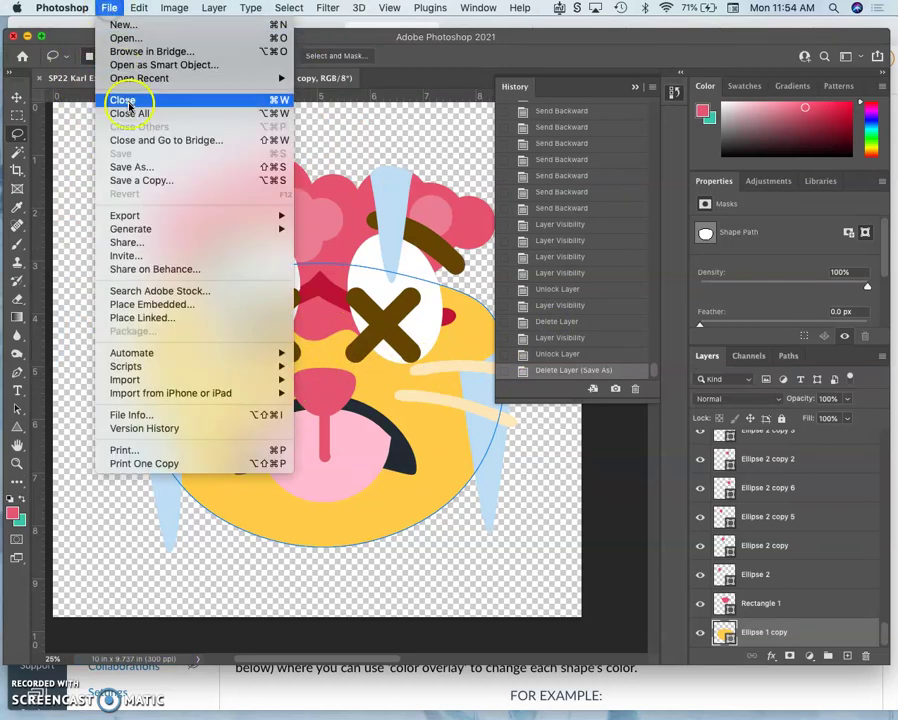
click(137, 184)
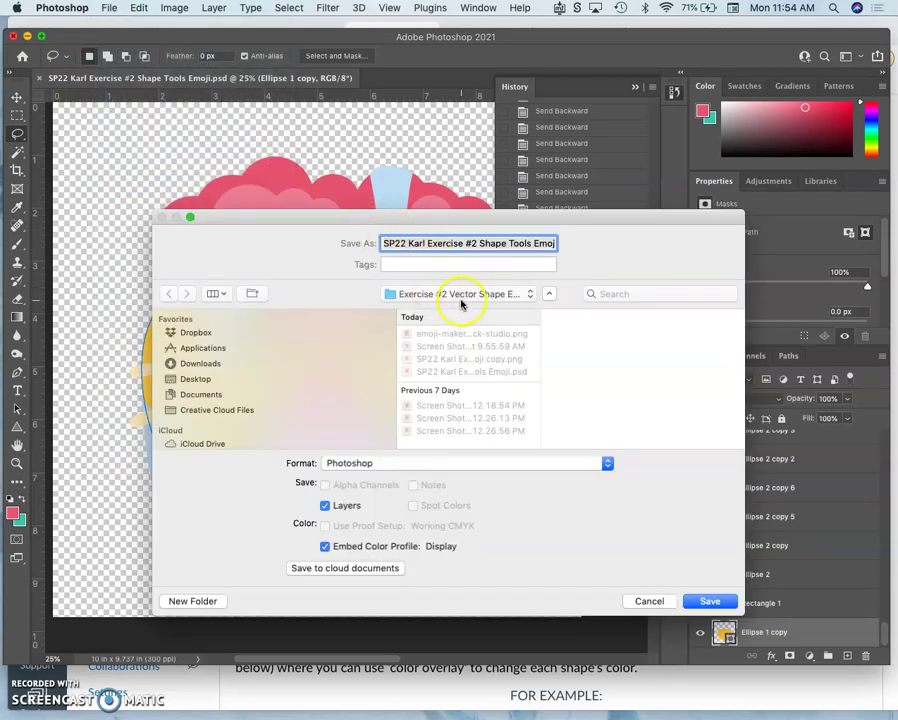
click(411, 464)
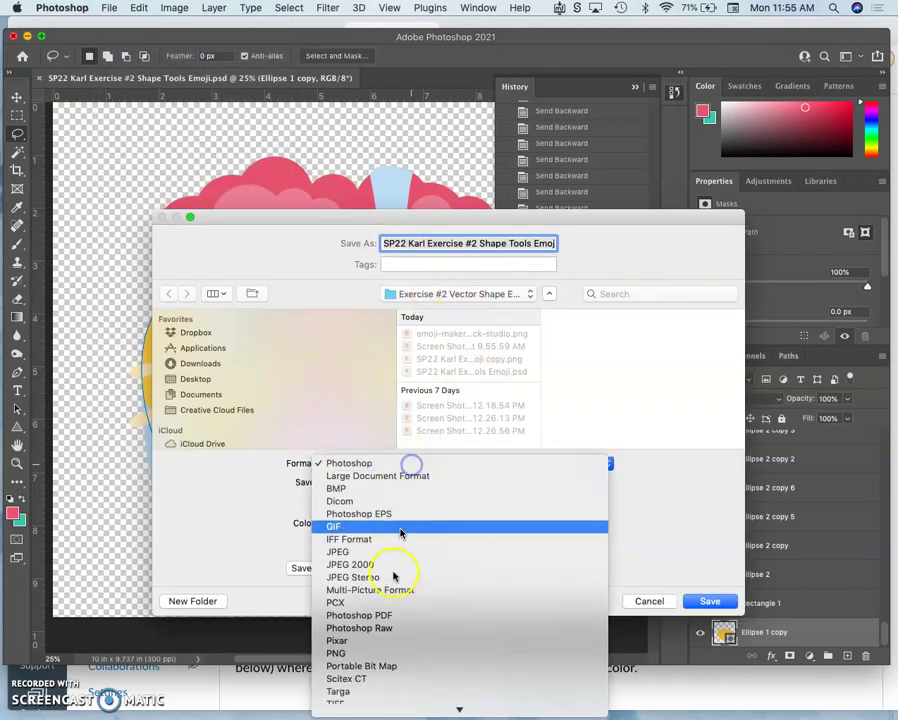
click(379, 654)
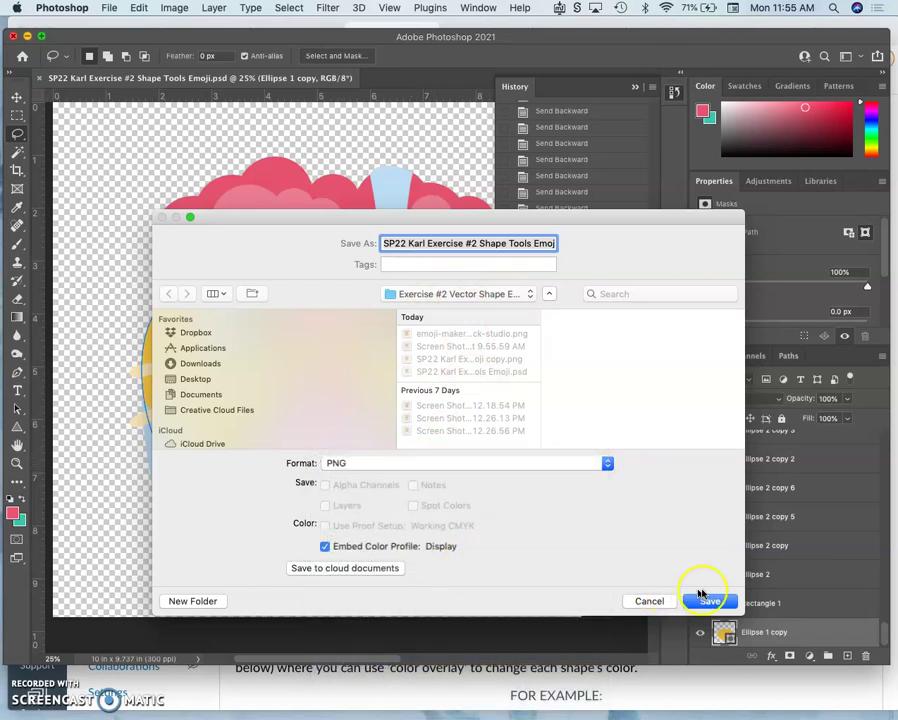
click(709, 601)
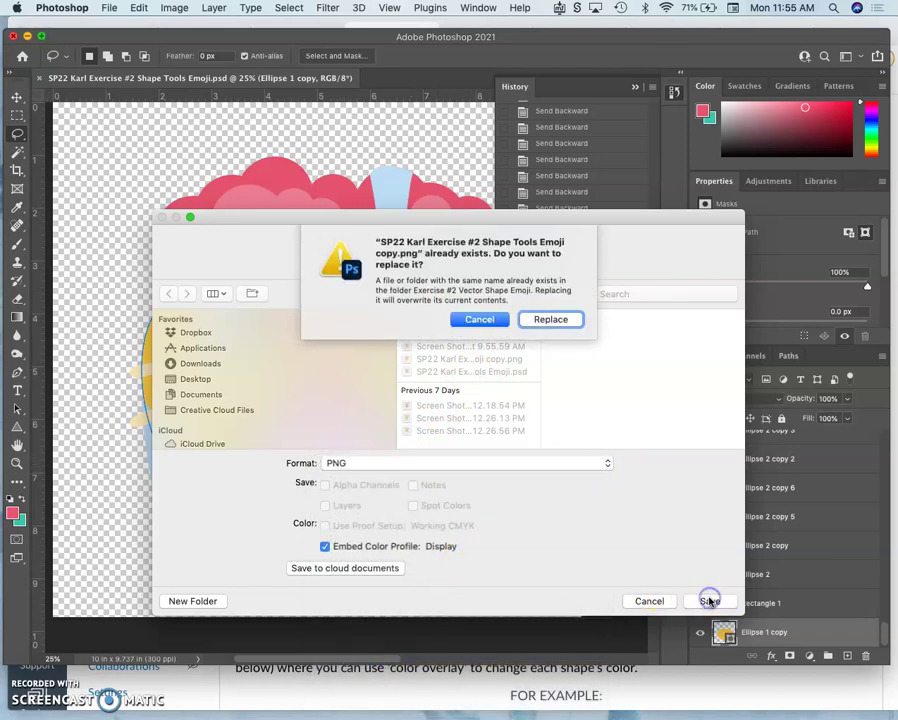
click(550, 321)
click(536, 260)
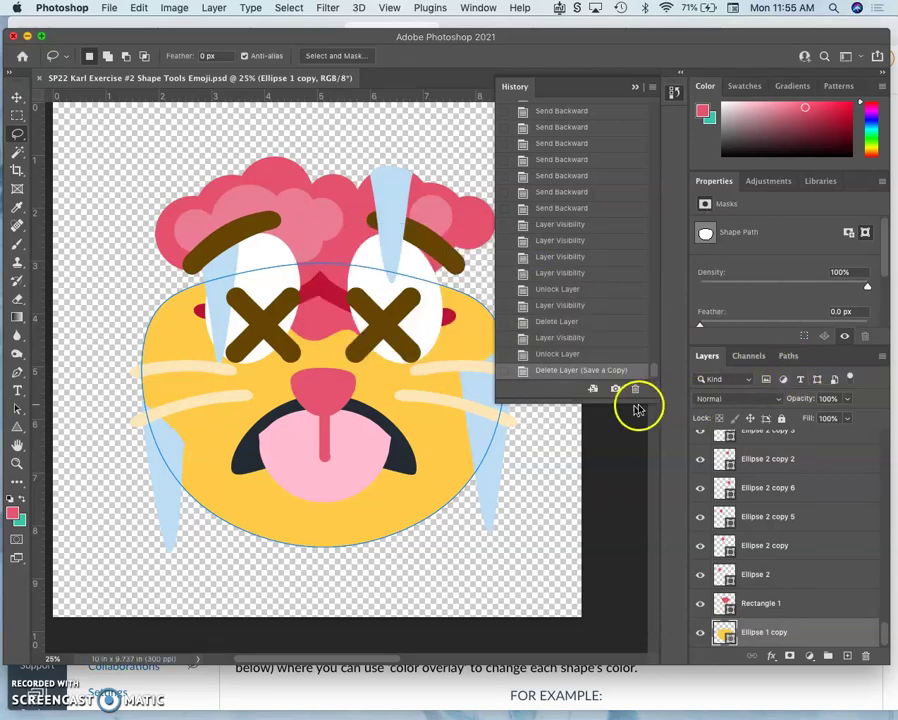
Step: Bring the Exercise #2 folder window forward in Finder and tag the emoji .psd file Green
key(F11)
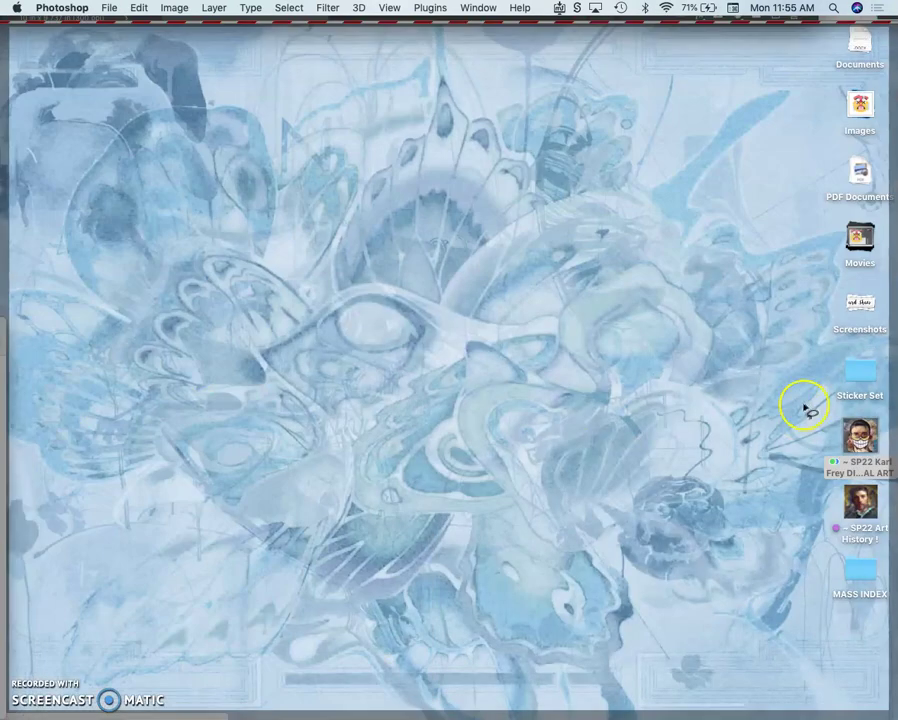
click(806, 408)
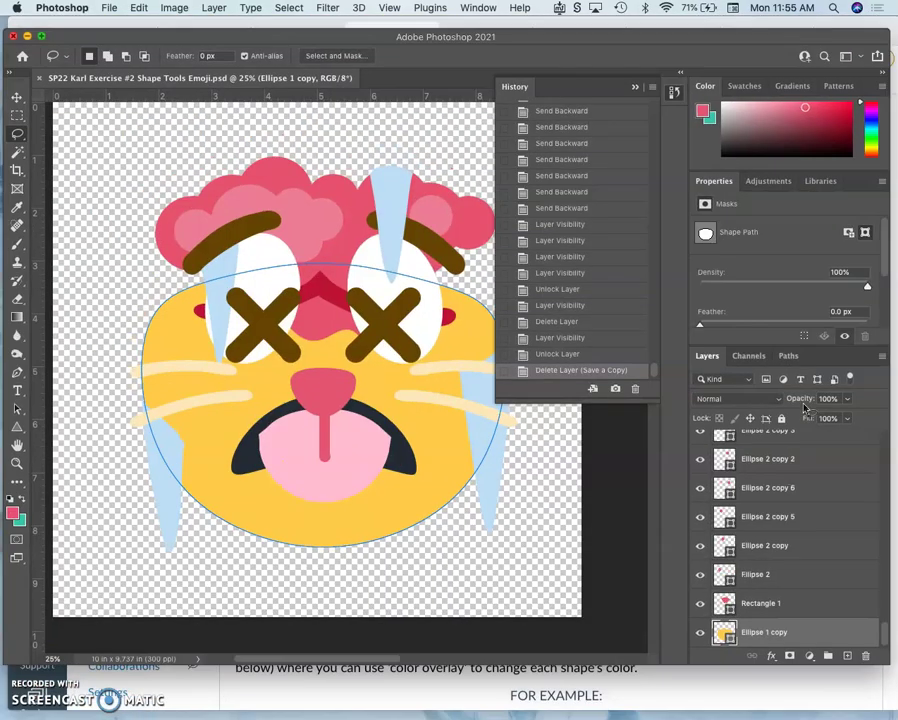
key(ctrl+Up)
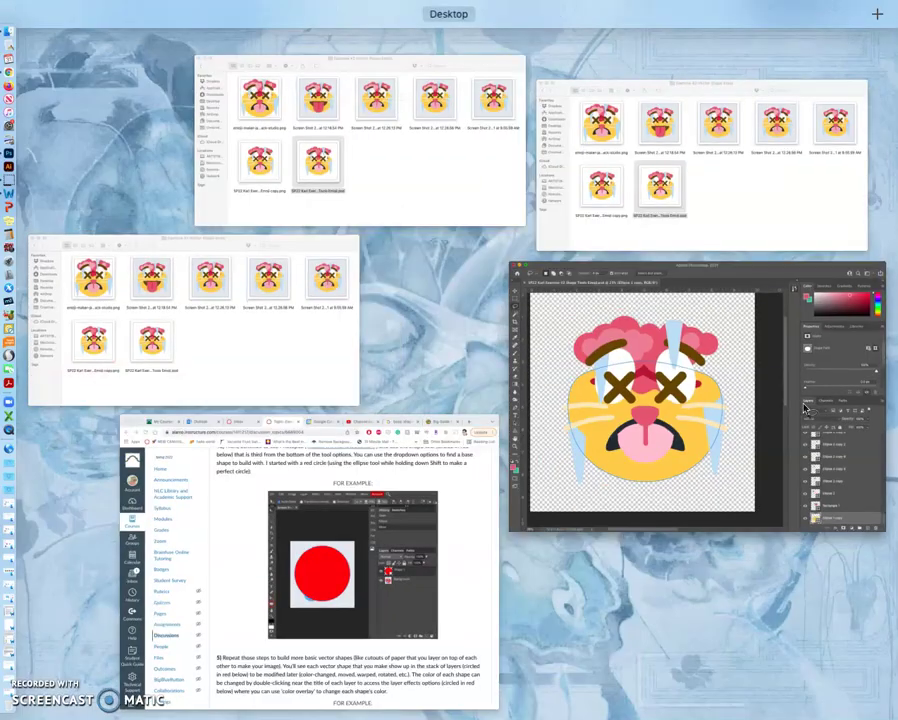
click(684, 210)
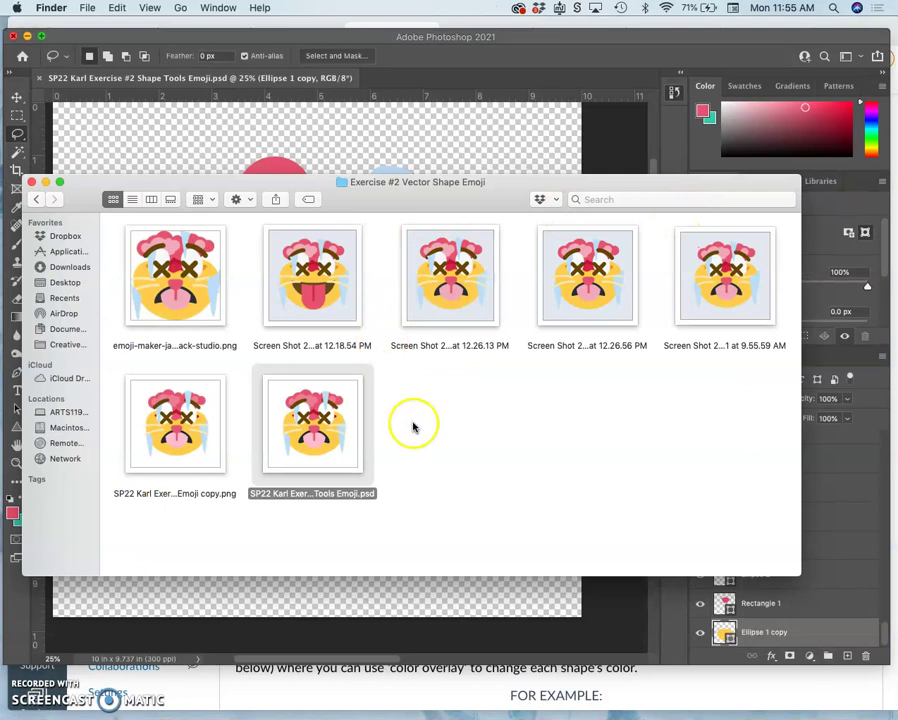
click(413, 423)
right_click(345, 447)
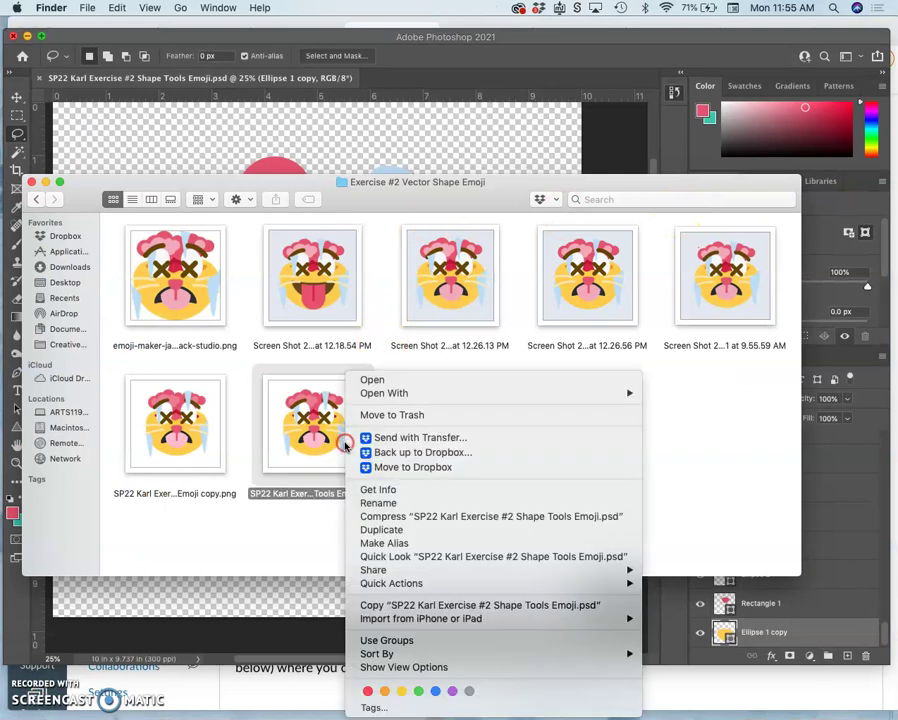
click(416, 692)
click(352, 558)
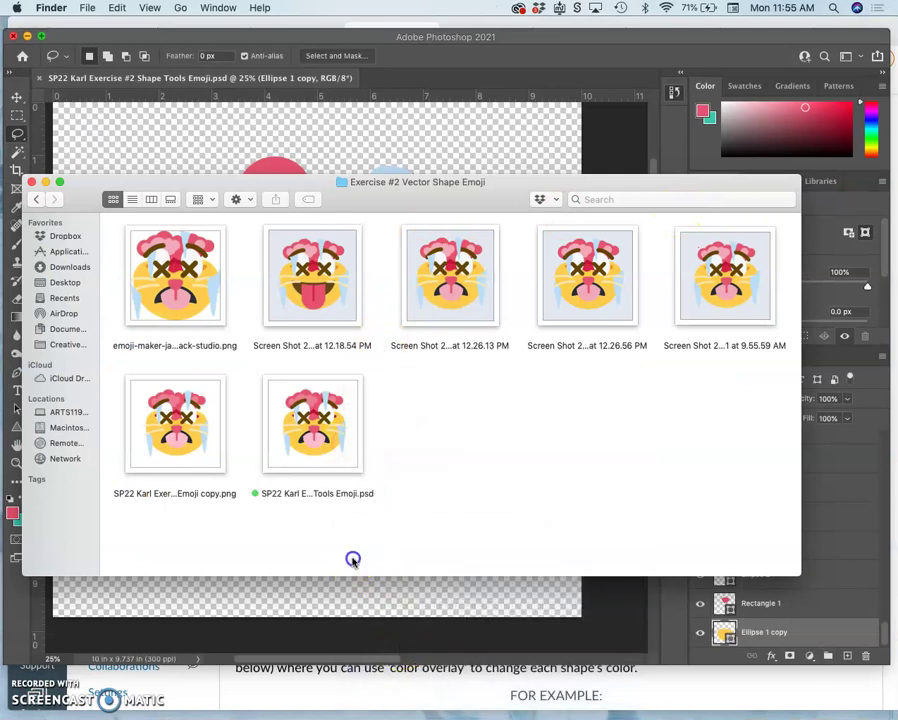
double_click(195, 450)
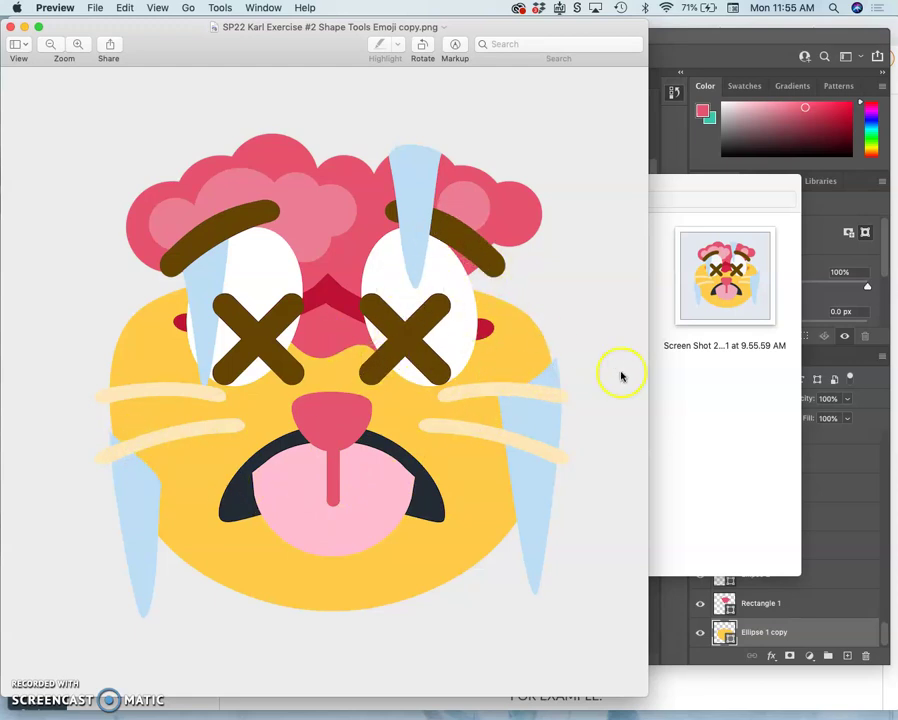
double_click(730, 285)
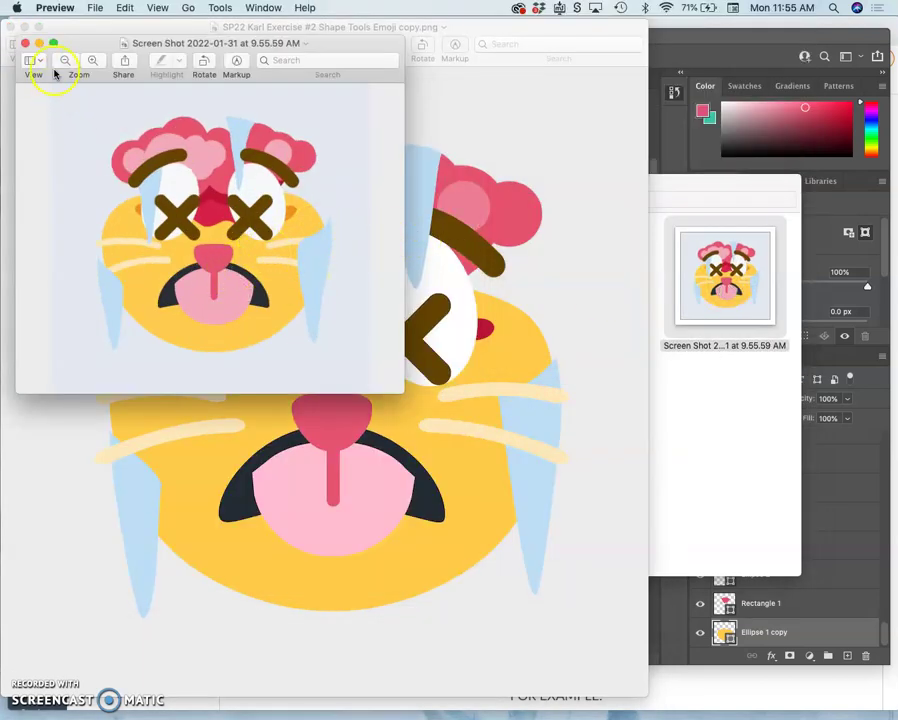
click(26, 44)
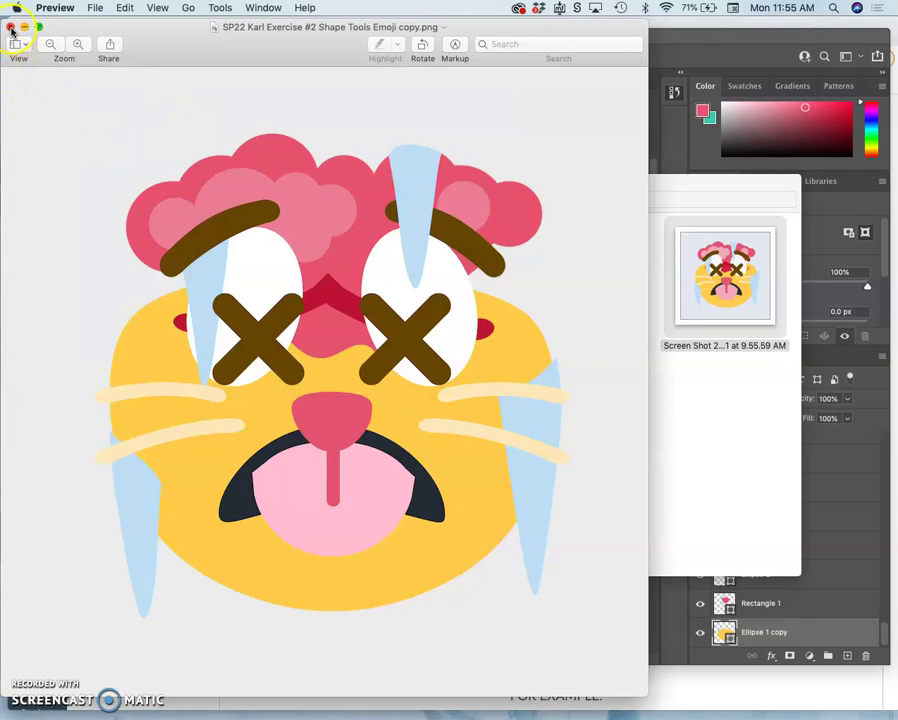
click(11, 28)
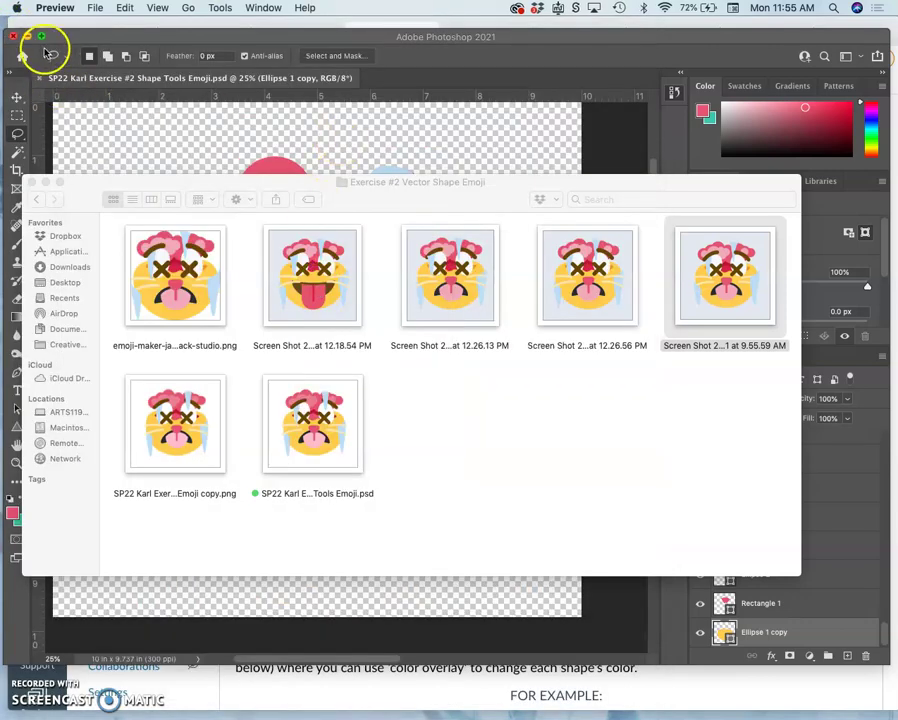
Step: Switch to Chrome, open the Exercise #2 reply for editing, and place the cursor below the caption
click(27, 37)
click(232, 102)
scroll(436, 387, down, 20)
scroll(436, 387, down, 10)
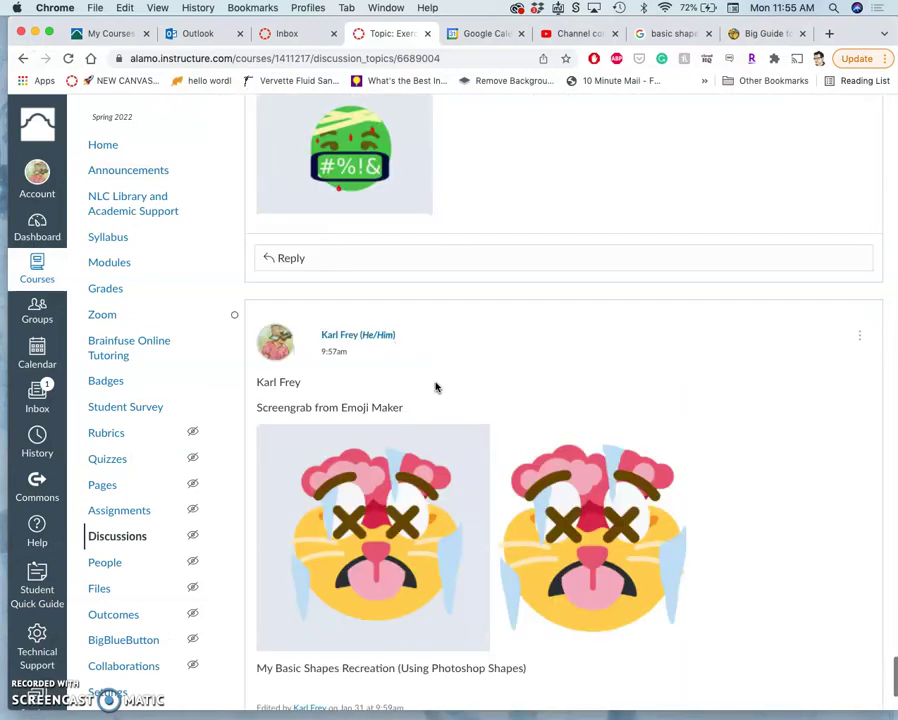
click(860, 178)
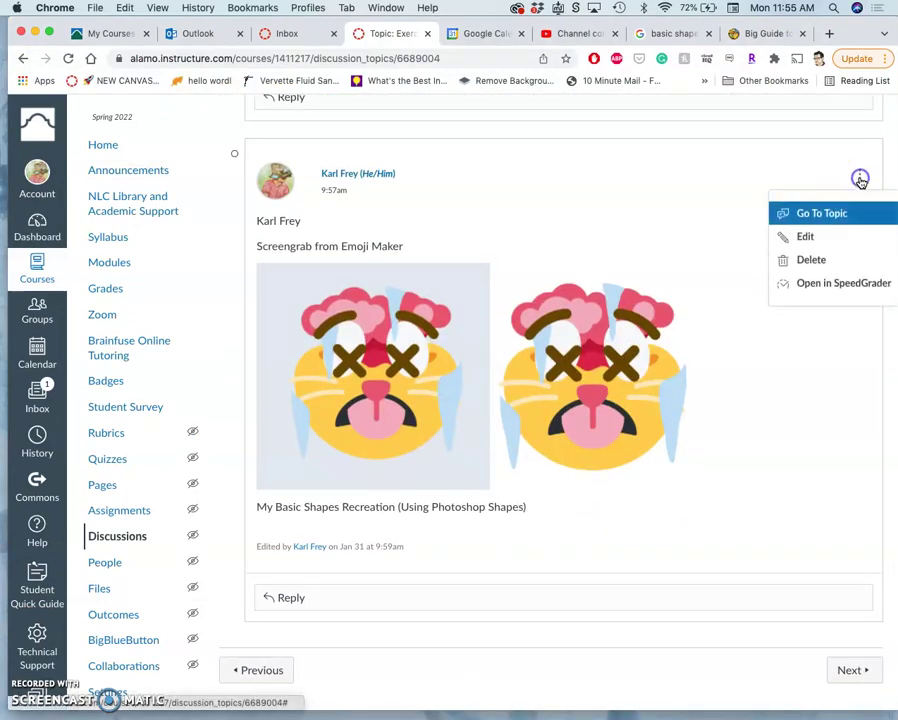
click(816, 236)
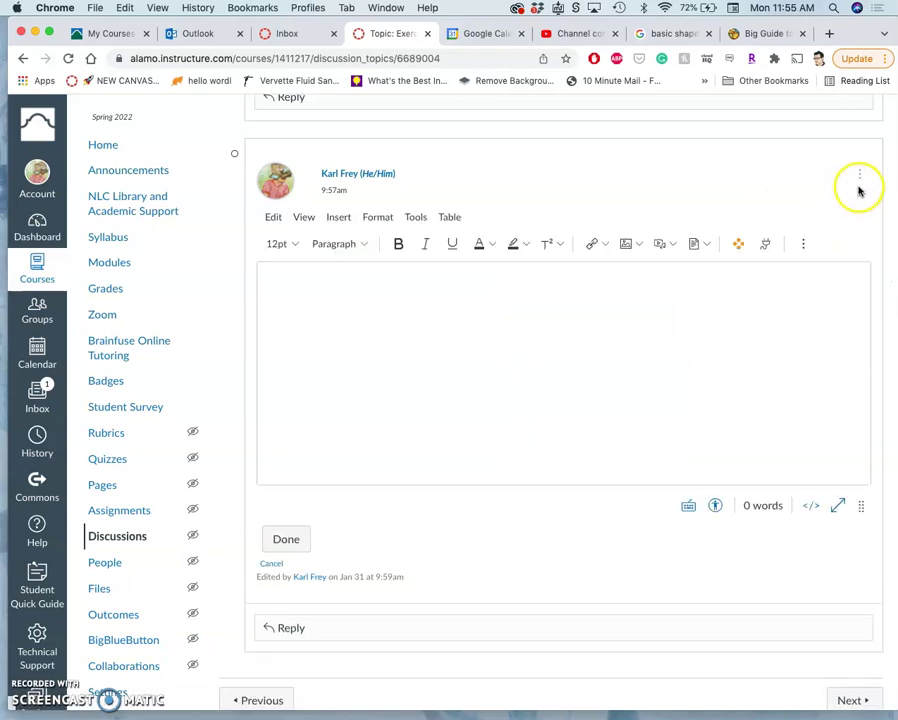
scroll(478, 392, down, 5)
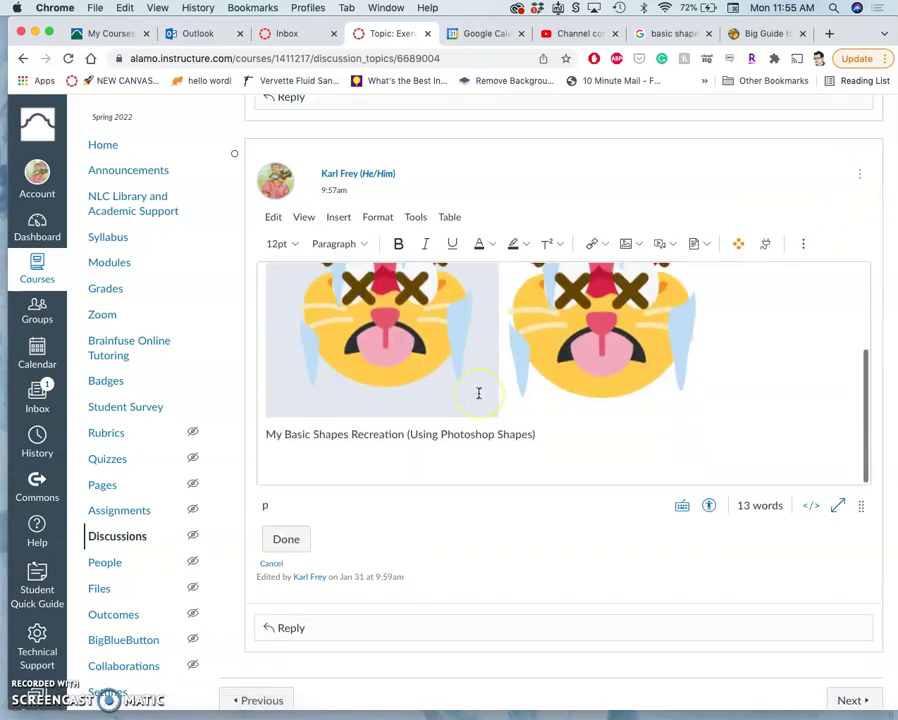
click(363, 466)
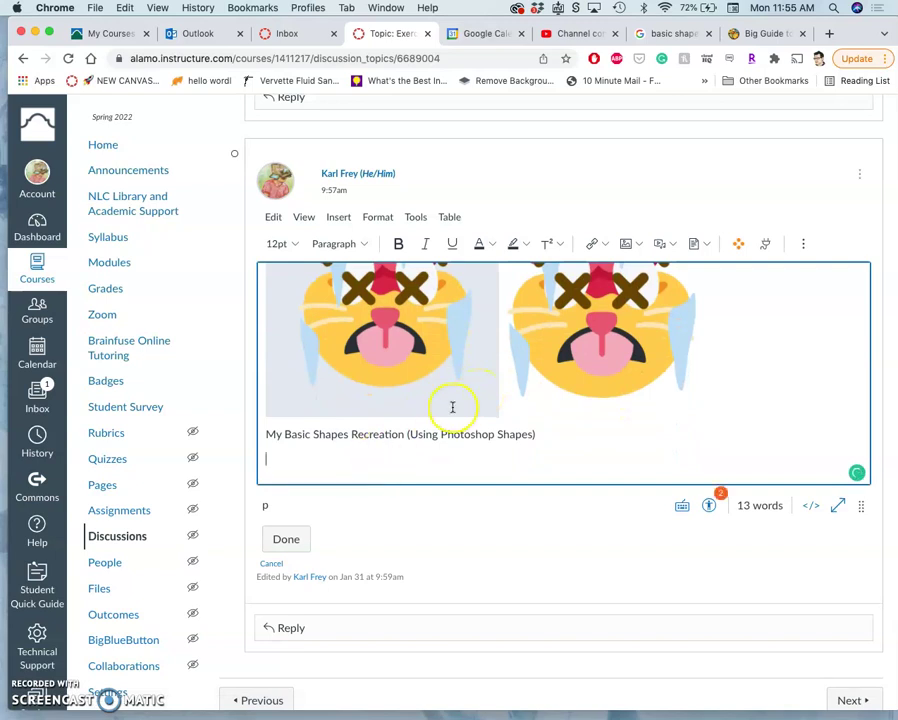
Step: Drag the exported emoji PNG copy from Finder into the Upload Image drop zone
click(626, 243)
click(430, 165)
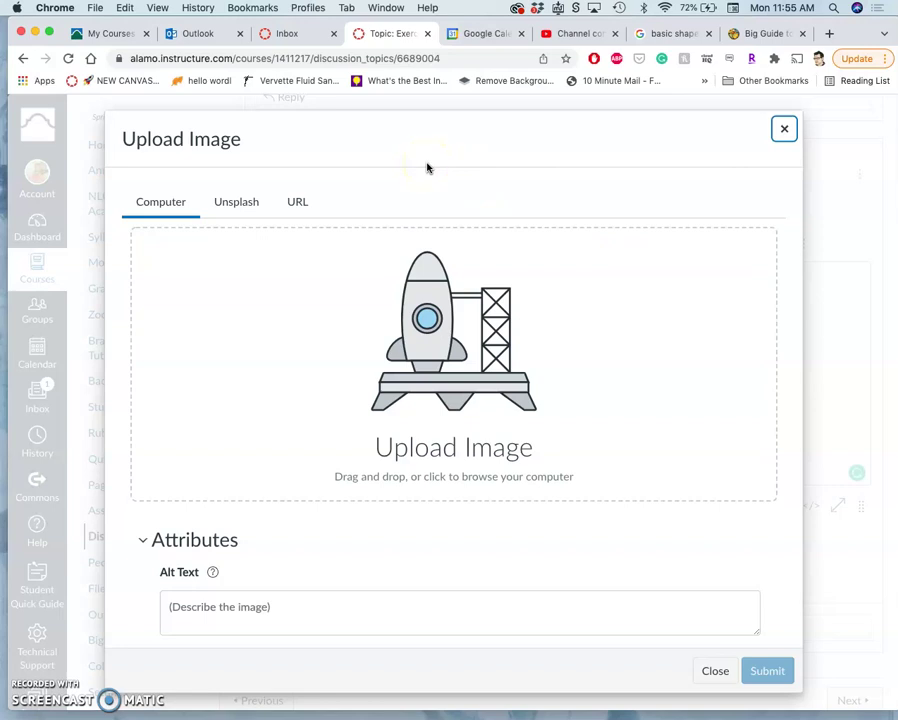
key(ctrl+Up)
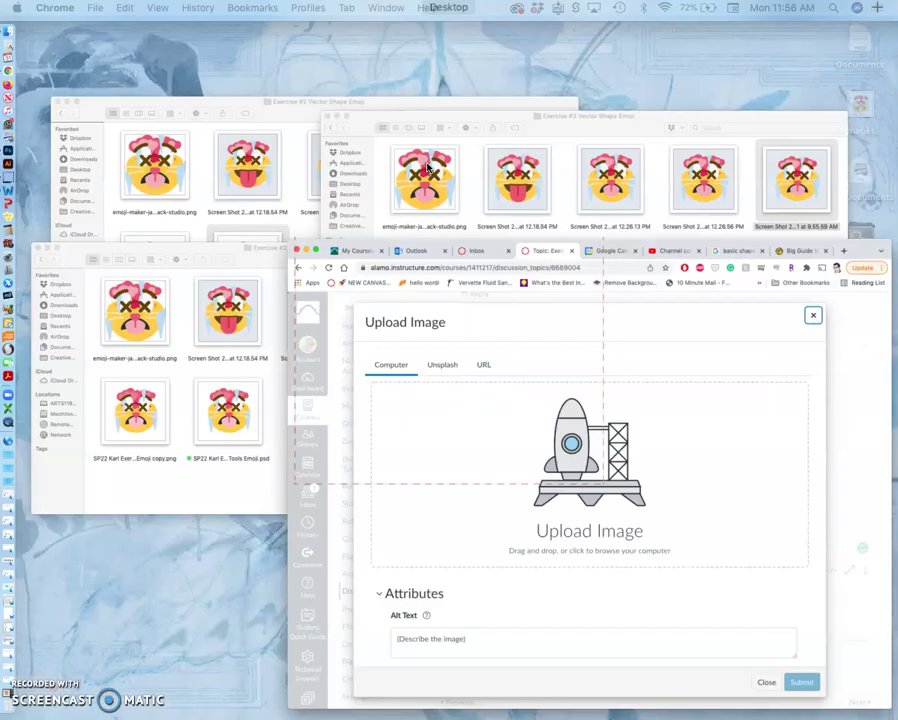
click(426, 166)
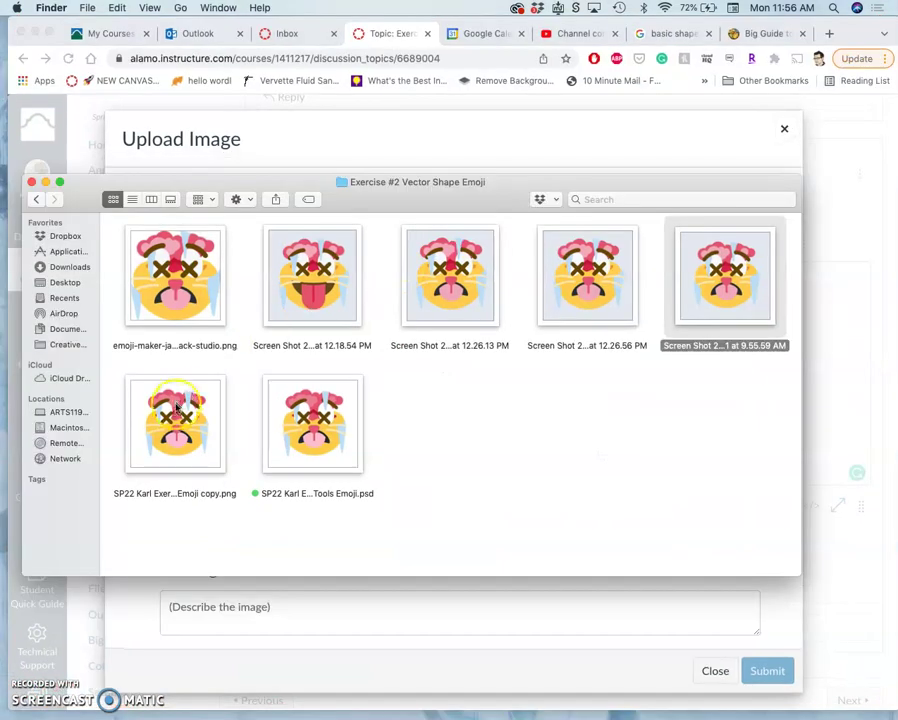
drag(175, 420, 304, 164)
drag(354, 194, 334, 80)
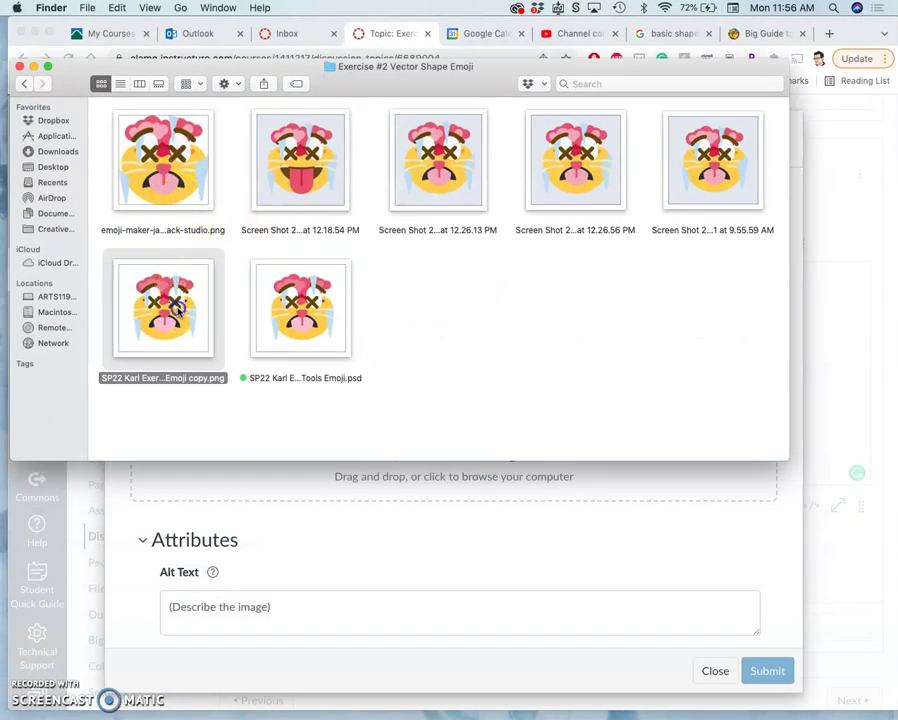
drag(176, 304, 358, 474)
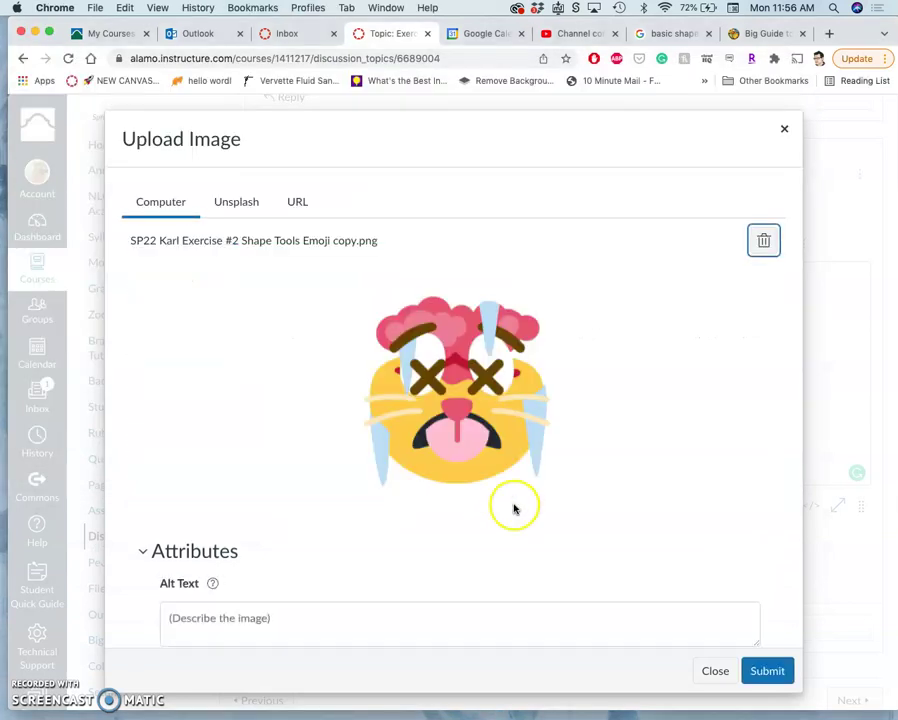
Step: Insert the uploaded cat emoji image into the reply below the caption
click(767, 670)
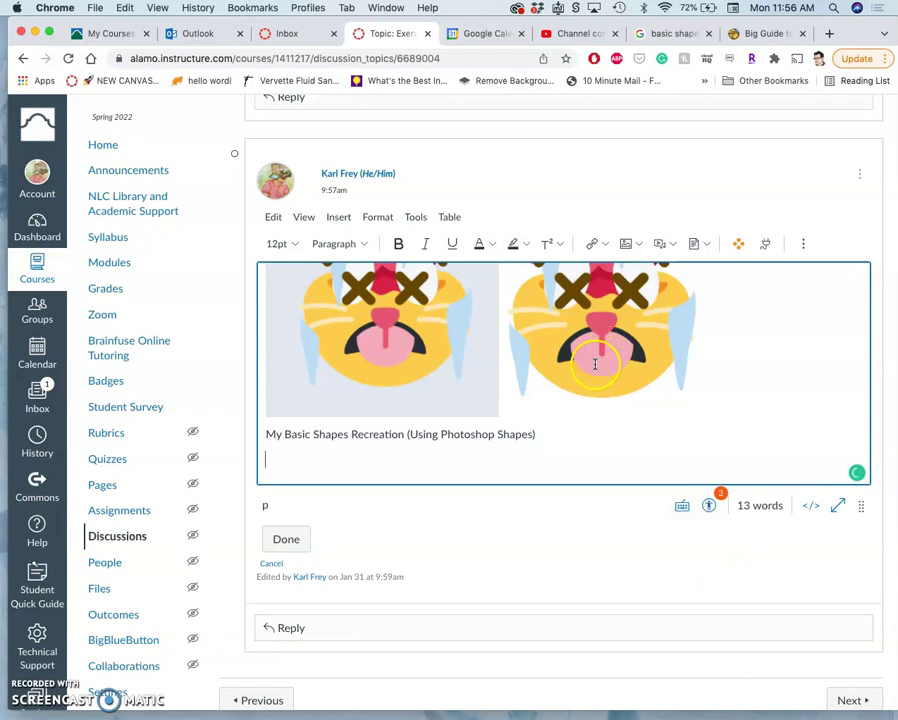
scroll(594, 365, down, 1)
scroll(520, 354, down, 5)
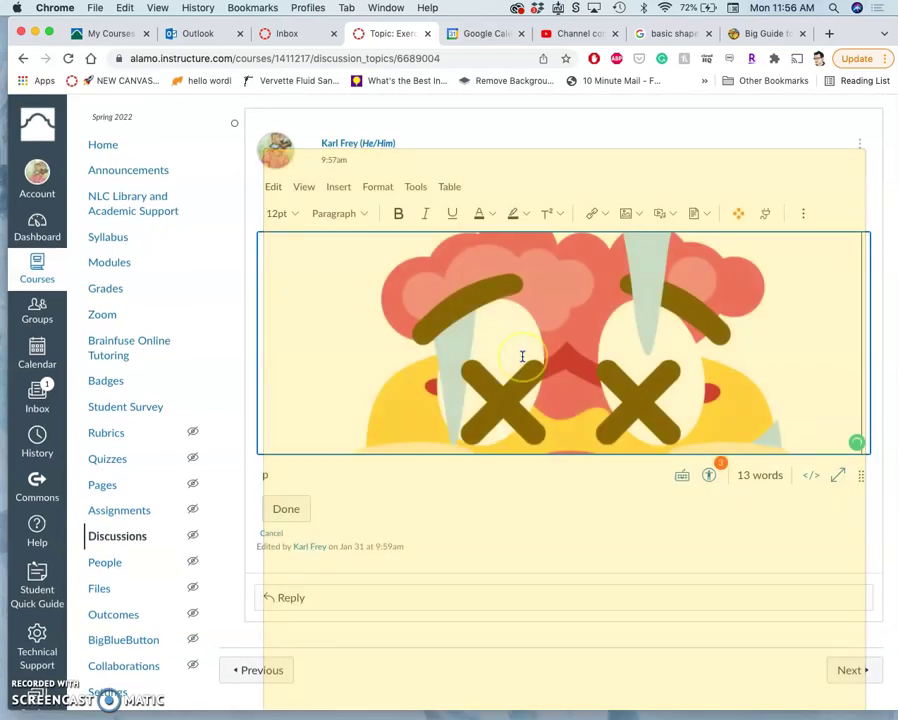
scroll(522, 356, up, 3)
scroll(520, 356, up, 1)
scroll(540, 375, down, 1)
Step: Drag the image's corner handle inward to shrink it, then save the reply with Done
click(553, 388)
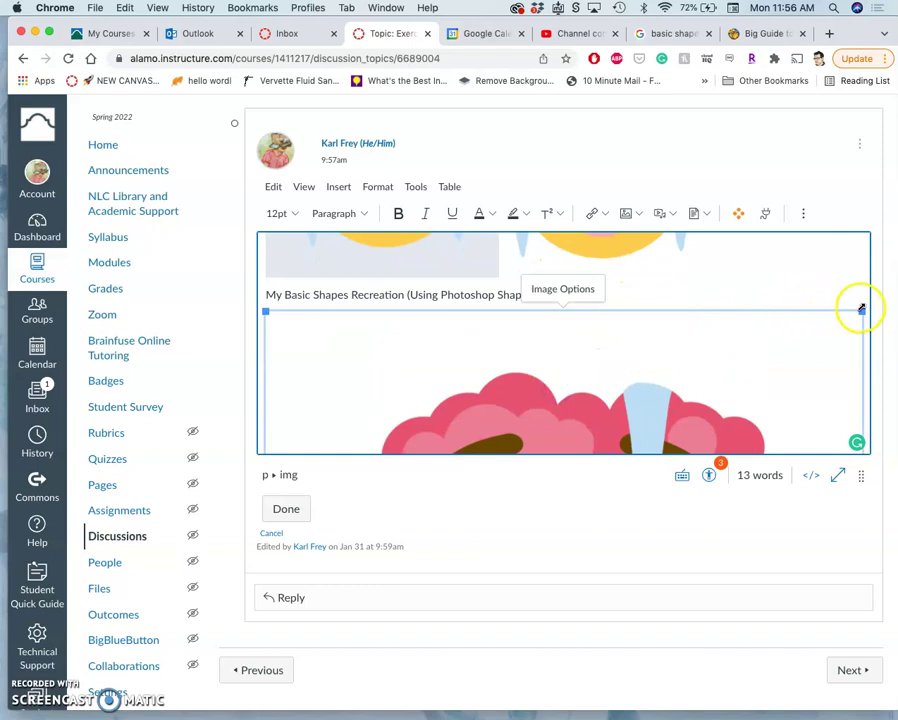
drag(861, 310, 577, 346)
scroll(616, 364, down, 3)
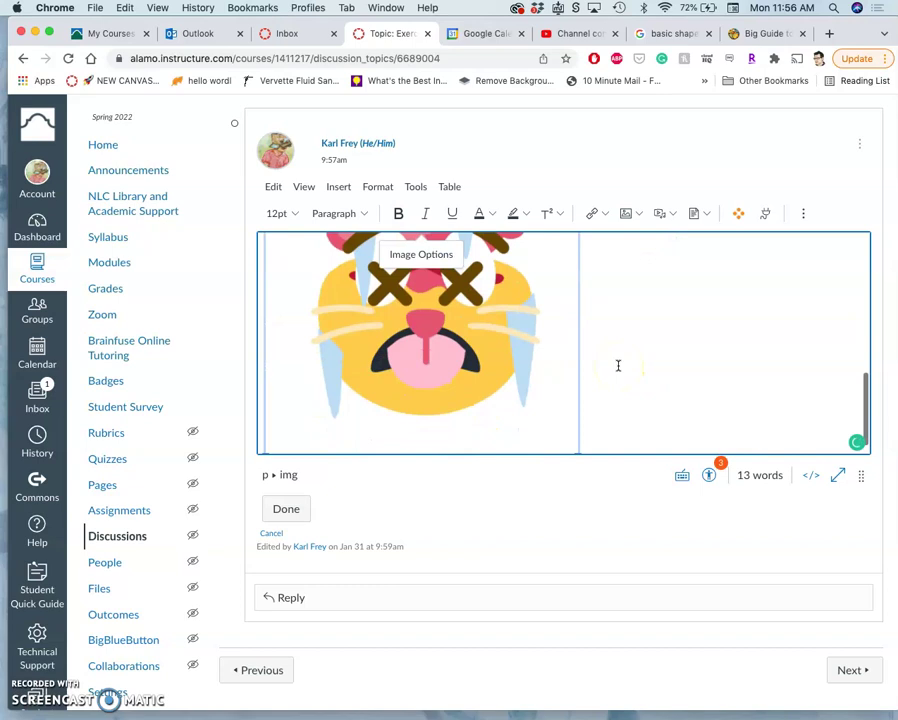
click(394, 398)
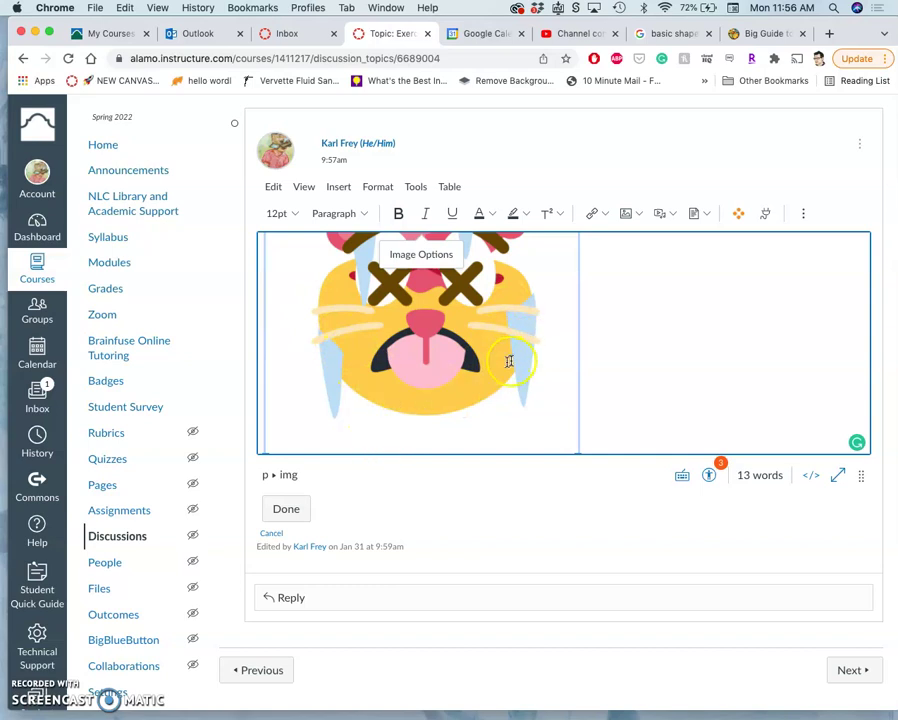
click(286, 510)
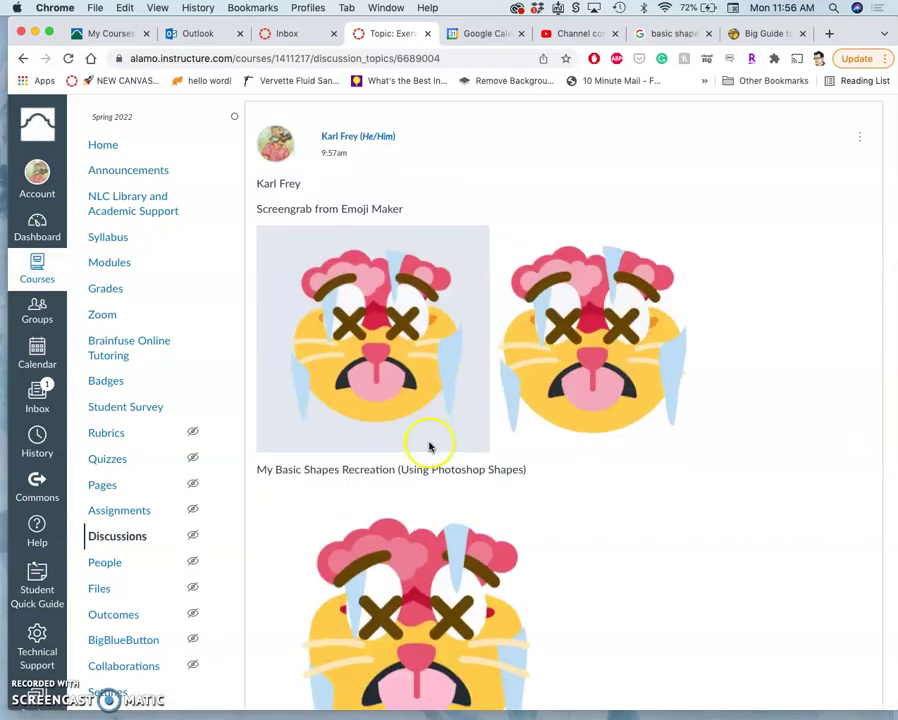
scroll(426, 444, down, 4)
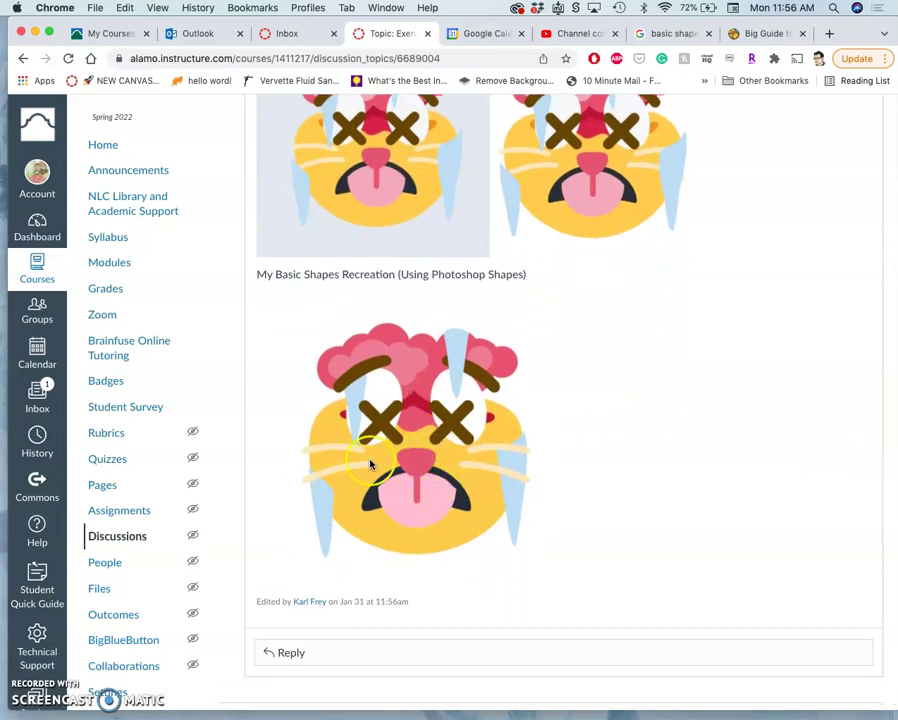
Step: Back in Photoshop, close History and enable Inner Shadow on the Ellipse 1 copy layer
mouse_move(16, 324)
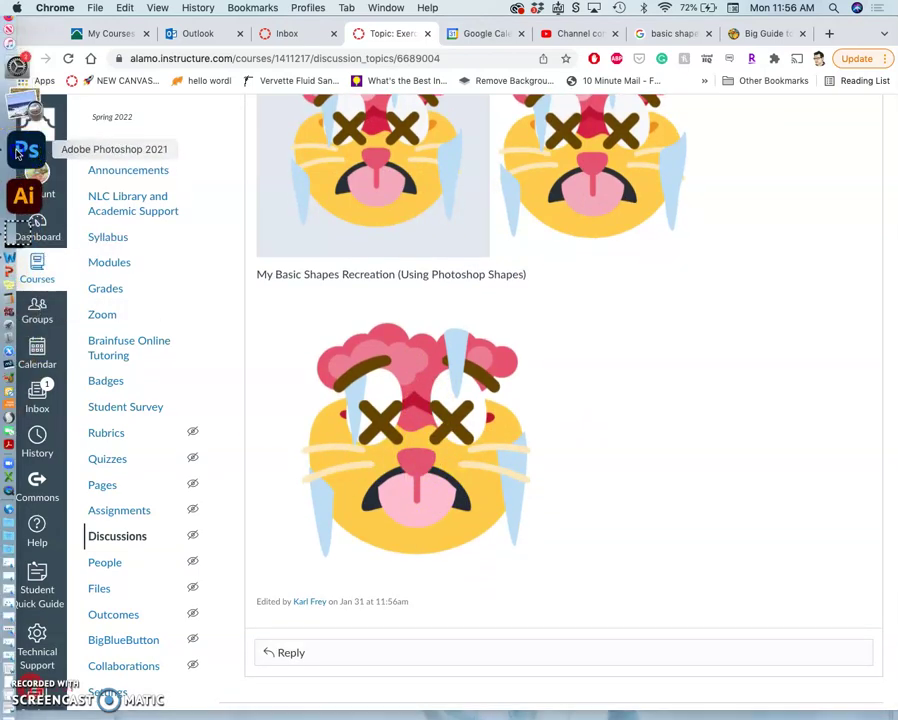
click(26, 152)
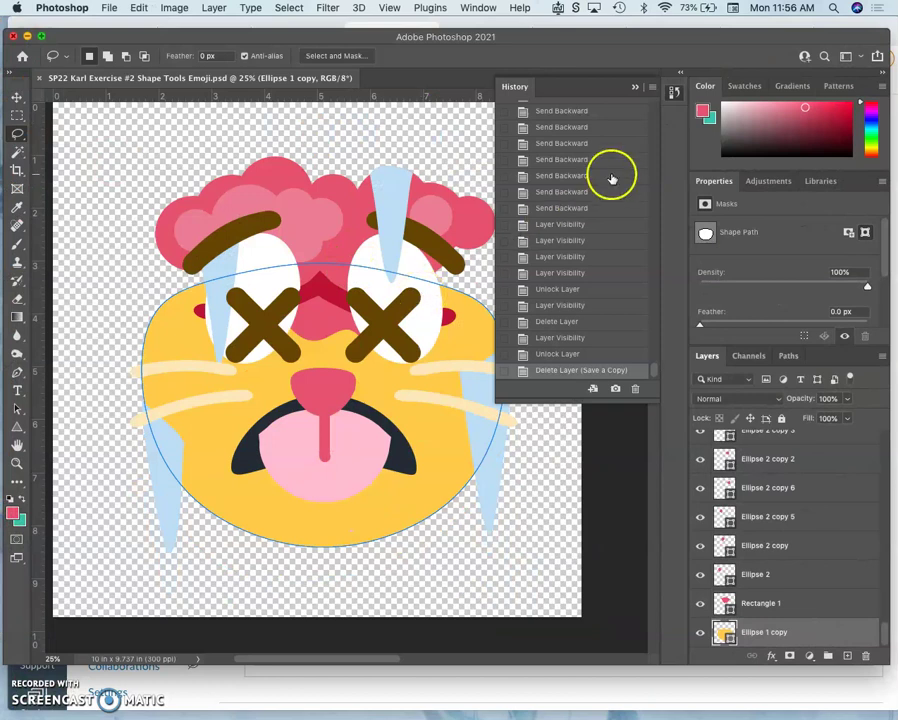
click(635, 88)
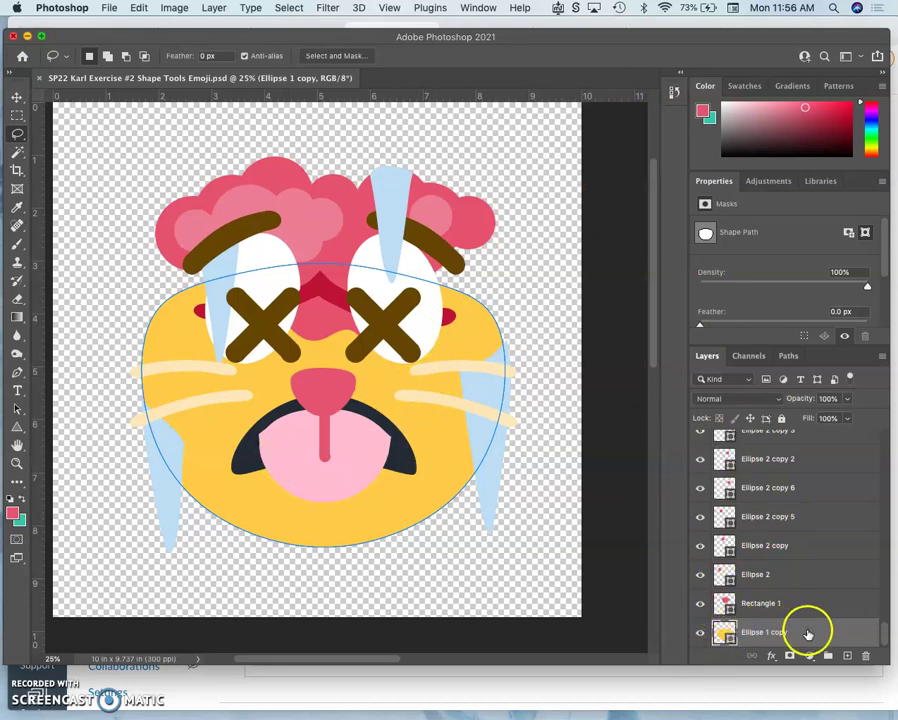
double_click(807, 633)
click(720, 634)
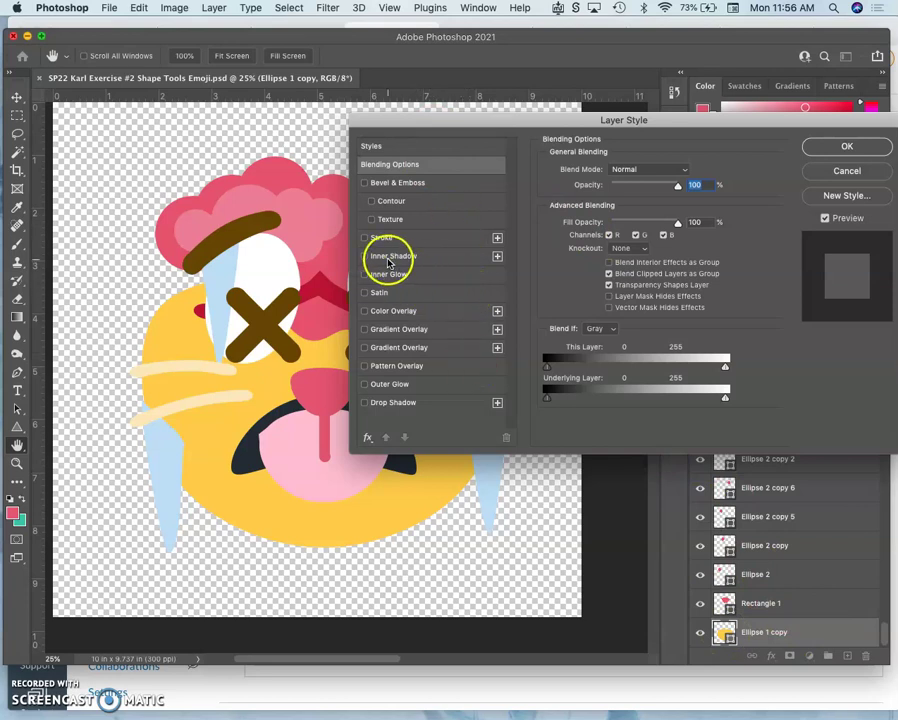
click(365, 256)
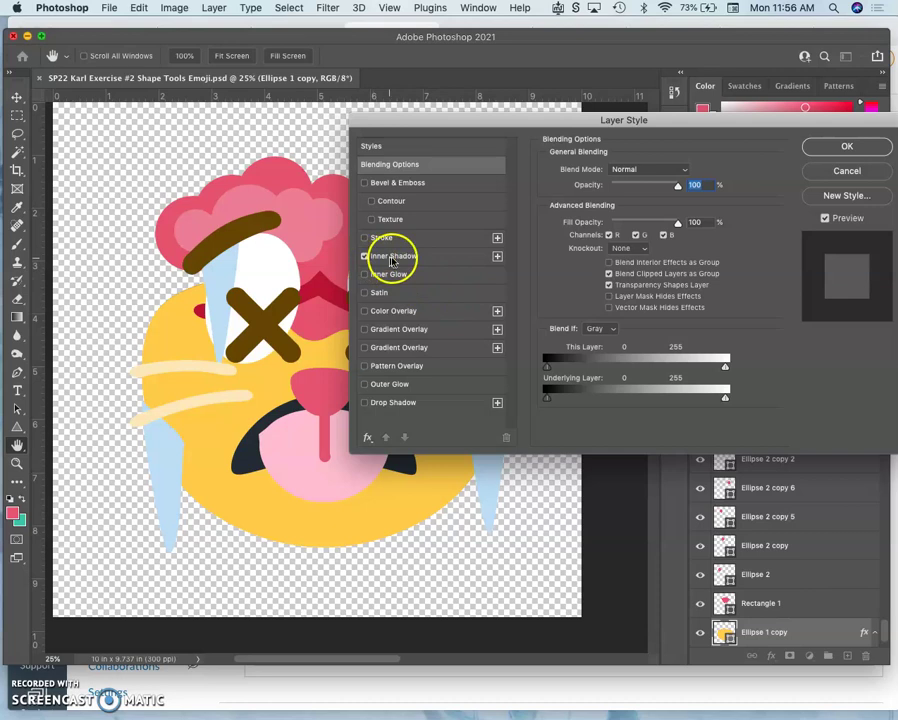
click(395, 259)
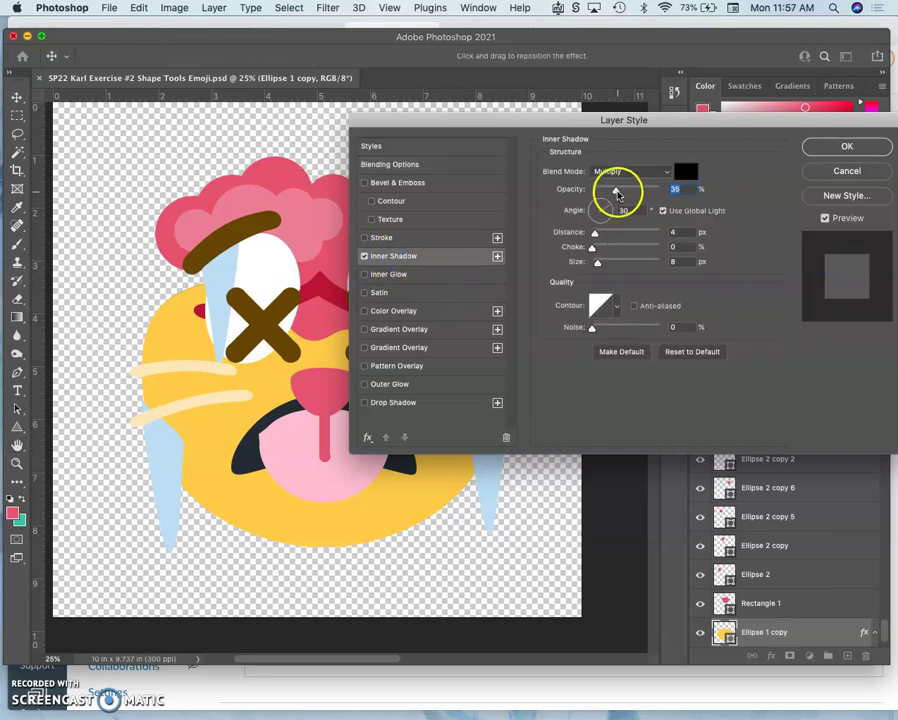
Step: Set the inner shadow to 46% opacity, 28 px distance, 199 px size and no noise
drag(617, 193, 643, 194)
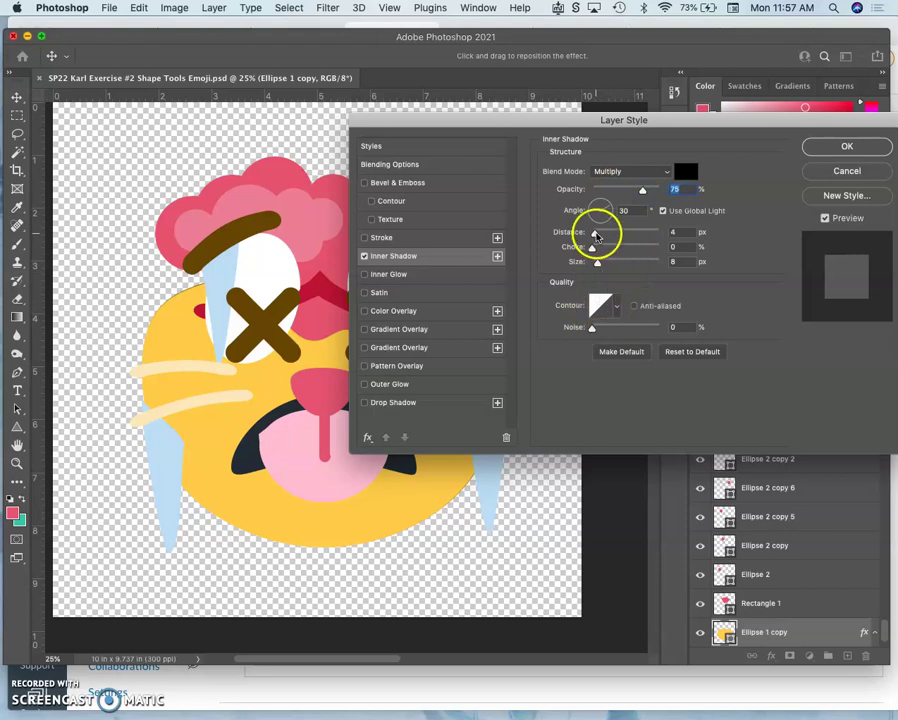
drag(596, 234, 648, 265)
drag(642, 190, 622, 195)
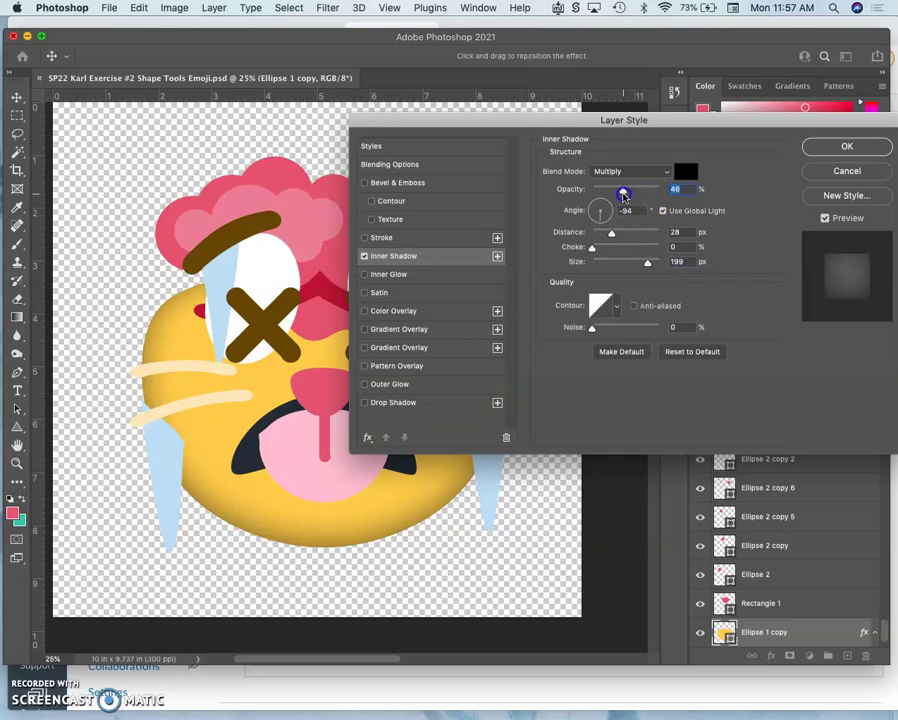
click(520, 137)
drag(518, 123, 529, 92)
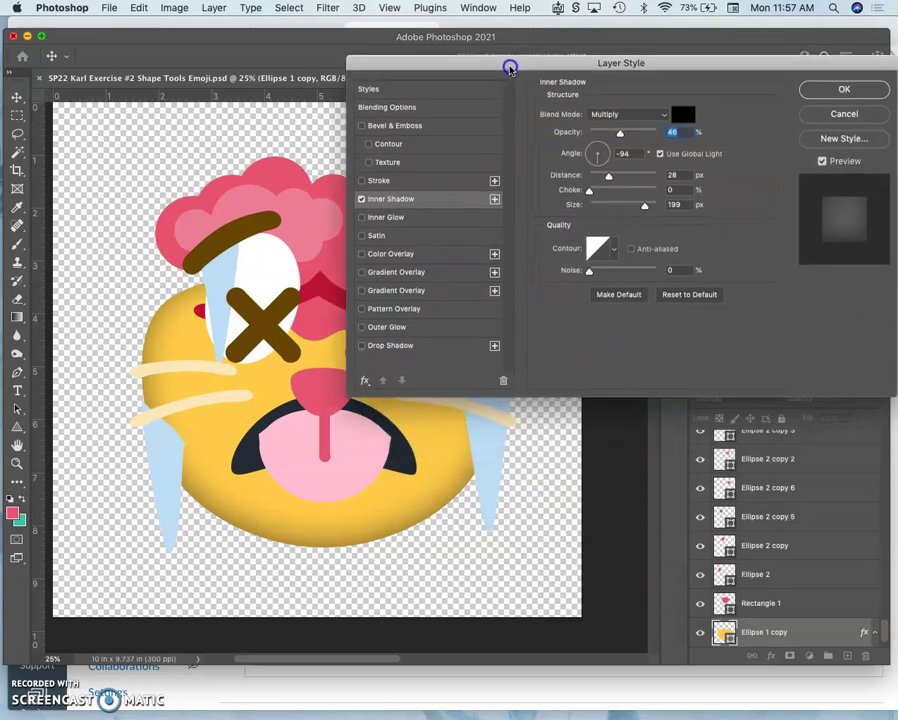
drag(510, 68, 457, 55)
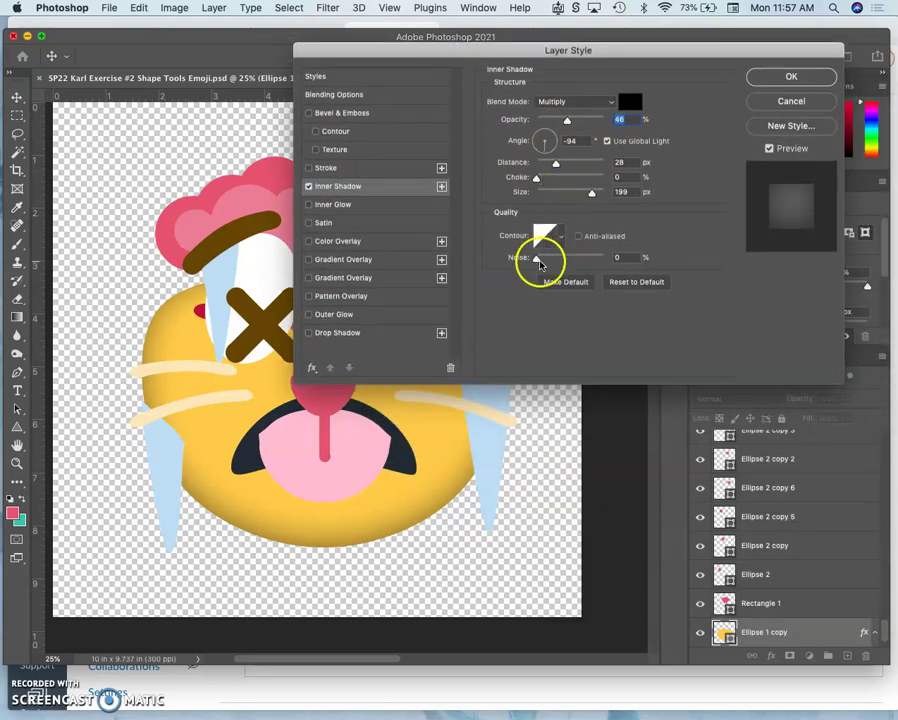
drag(538, 260, 597, 262)
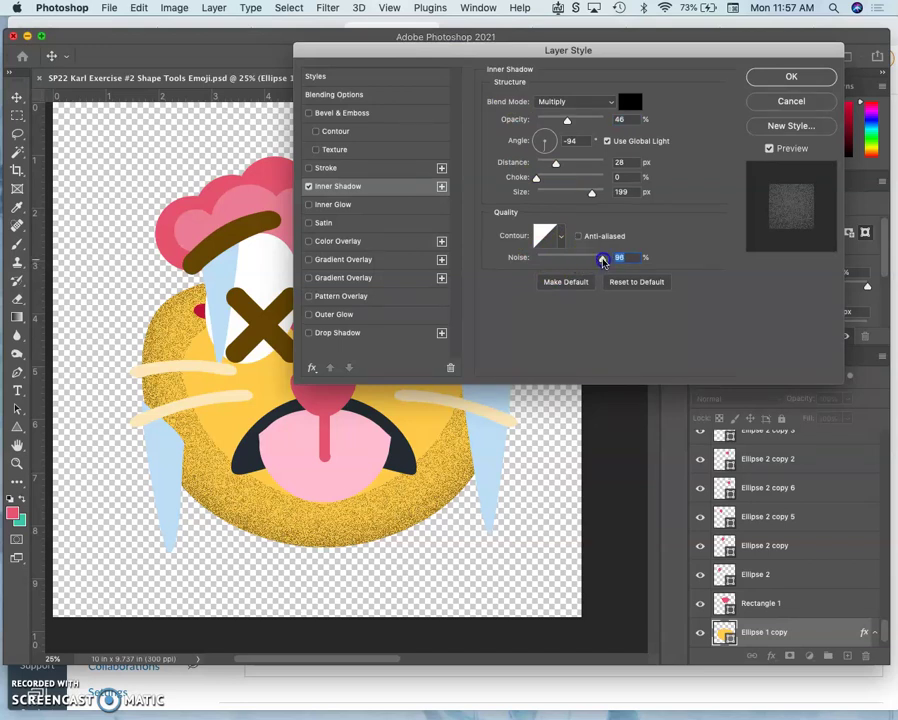
drag(579, 266, 531, 268)
click(604, 258)
Step: Zoom in on the face to inspect the inner shadow, then zoom back out
key(super+equal)
key(super+equal)
key(super+equal)
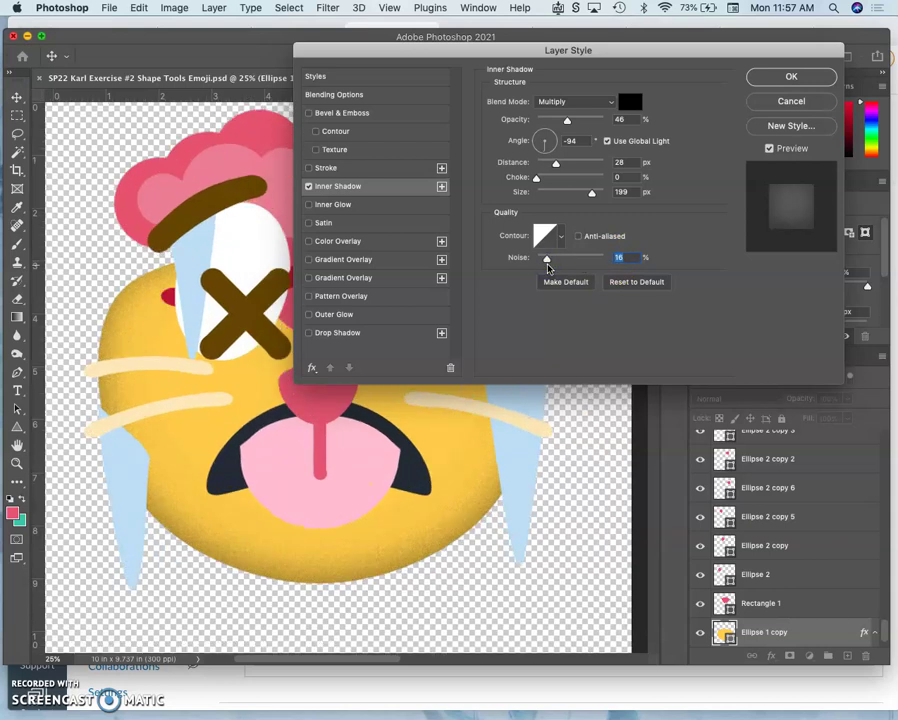
click(456, 437)
scroll(456, 437, down, 5)
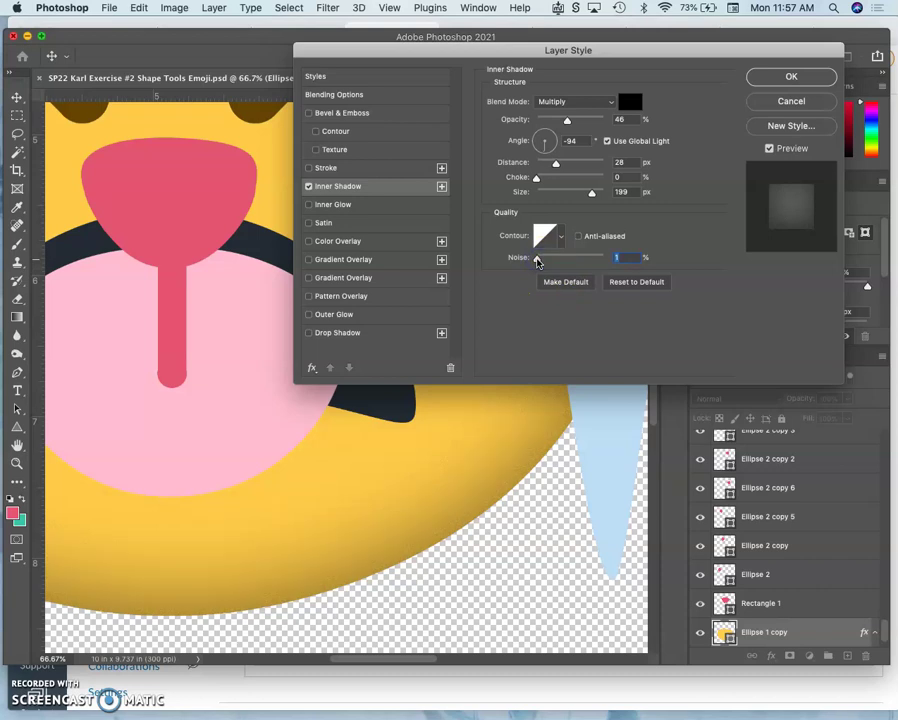
key(super+minus)
key(super+minus)
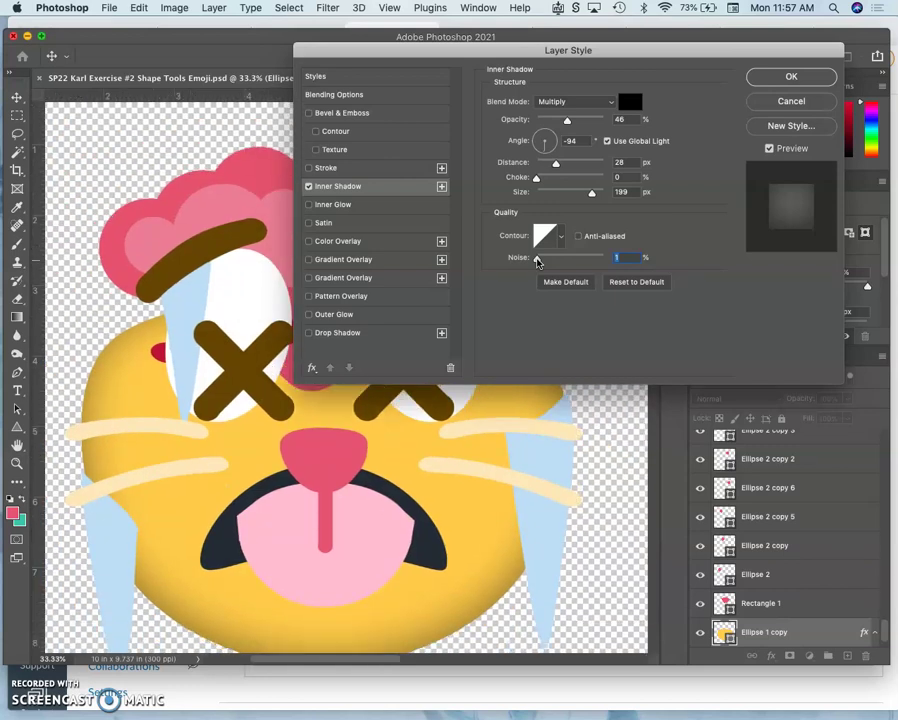
Step: Apply the inner shadow, then select tongue layers Triangle 1 copy, Triangle 1 and Ellipse 4
click(781, 79)
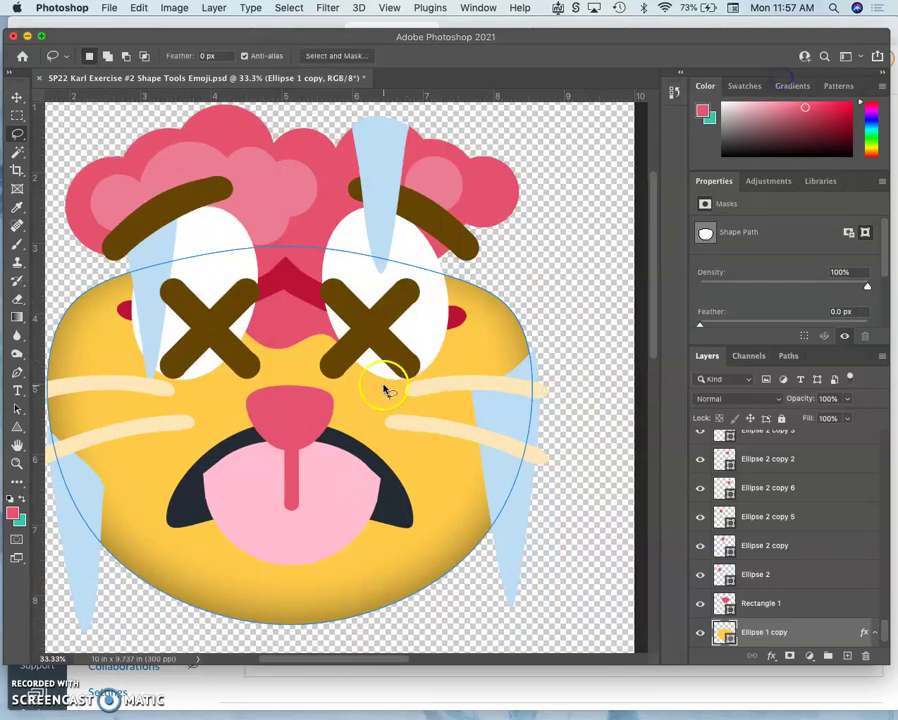
scroll(200, 260, left, 3)
scroll(200, 260, down, 2)
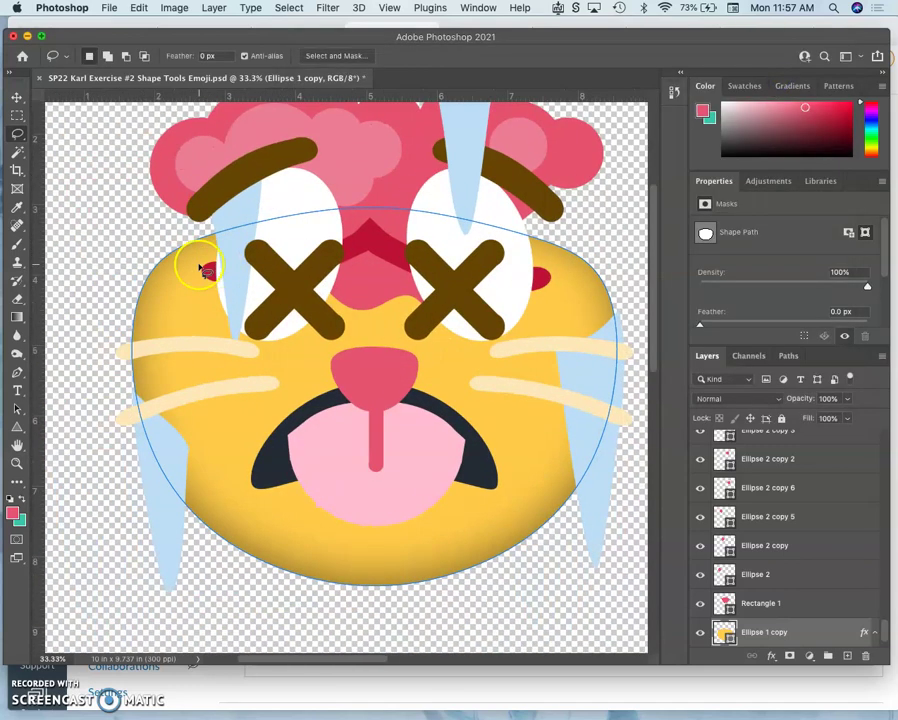
click(16, 97)
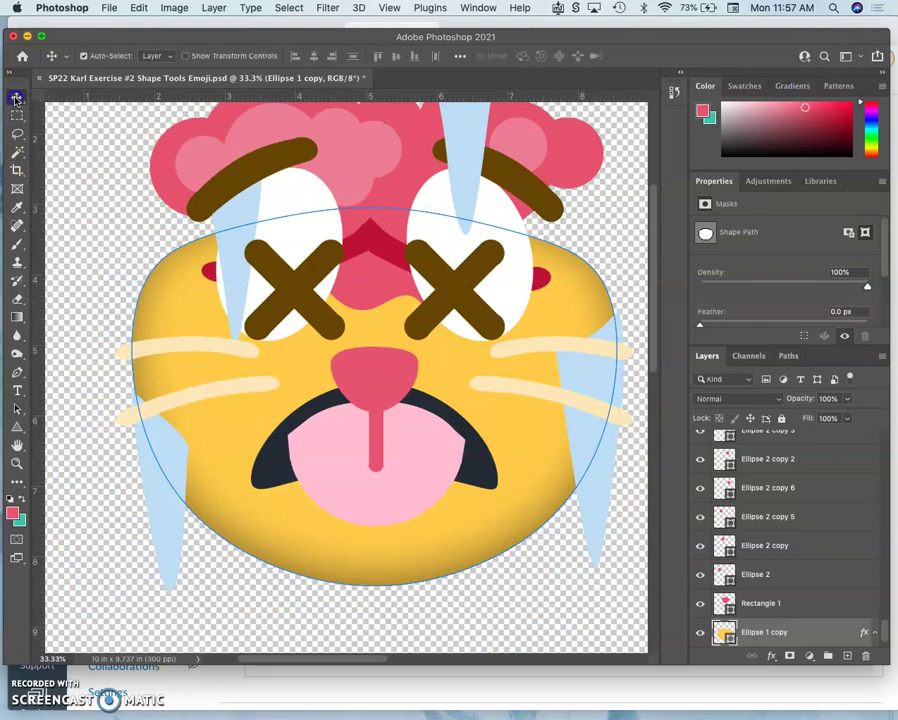
click(411, 461)
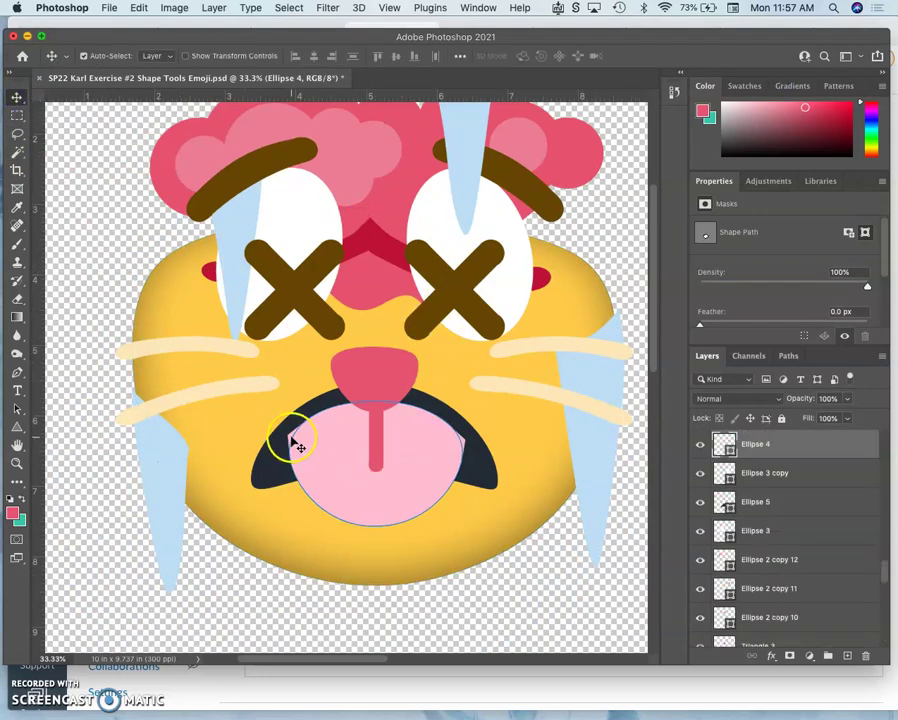
drag(292, 436, 463, 442)
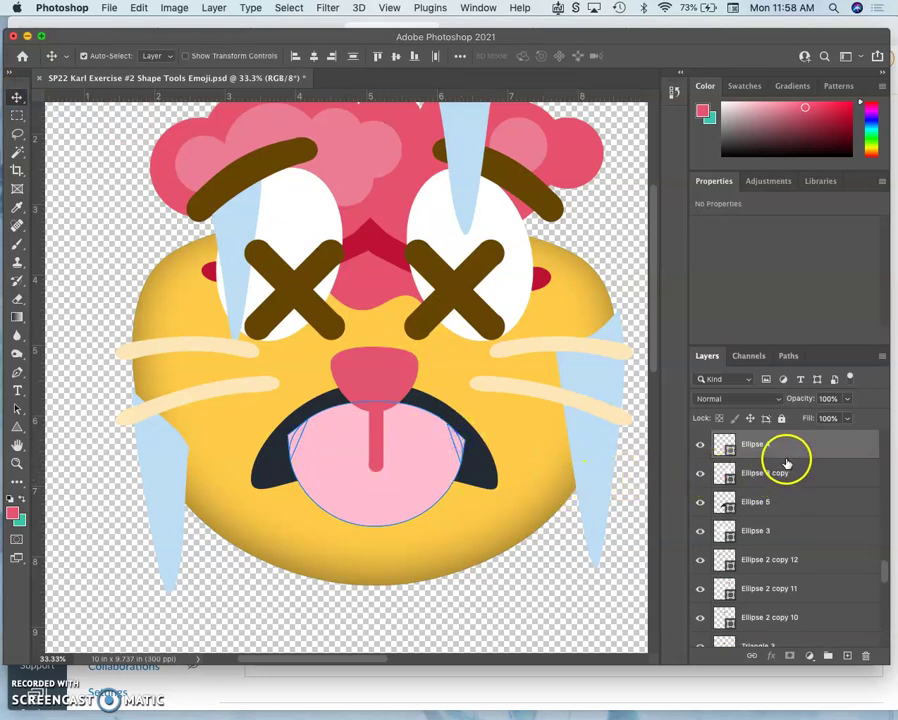
key(super+z)
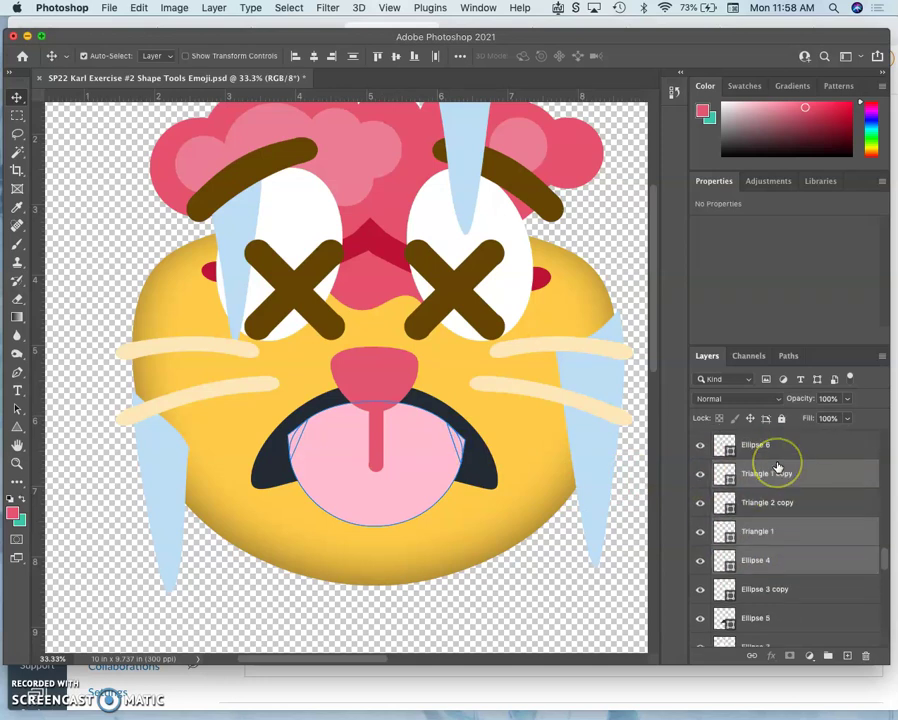
Step: Put the three tongue layers into Group 1 and toggle its visibility to verify
mouse_move(750, 531)
mouse_down()
mouse_move(736, 532)
mouse_move(774, 482)
mouse_move(794, 542)
mouse_move(733, 549)
mouse_move(735, 522)
mouse_move(749, 555)
mouse_up()
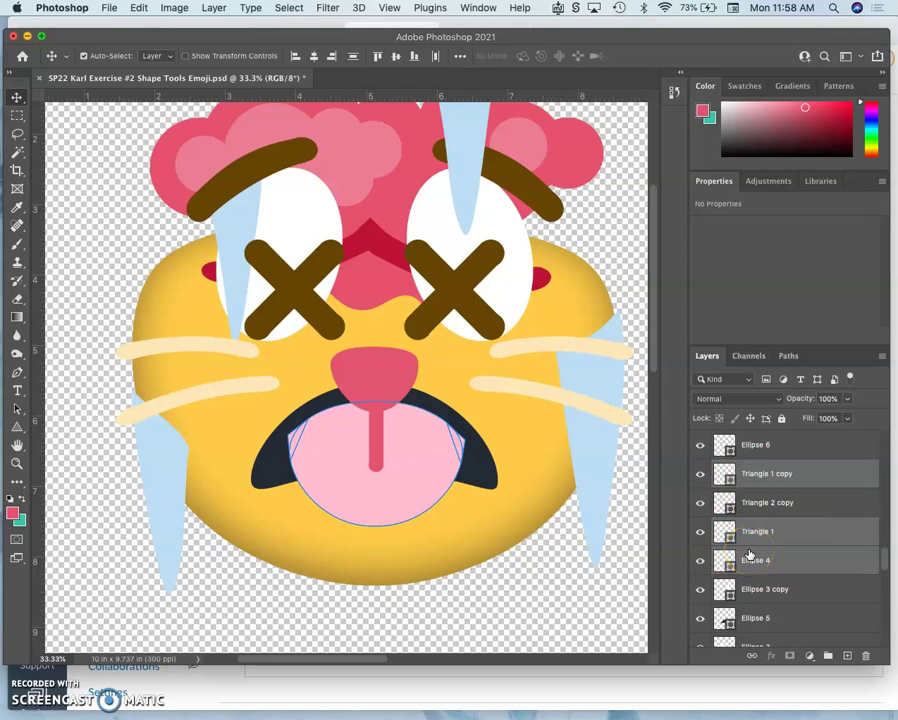
drag(846, 652, 829, 658)
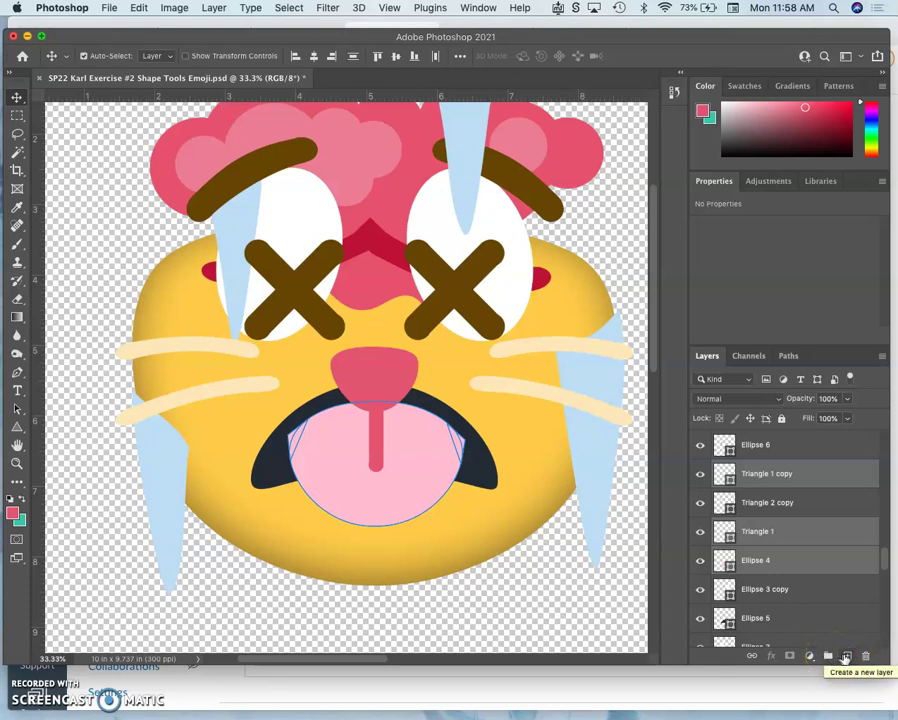
drag(838, 658, 827, 656)
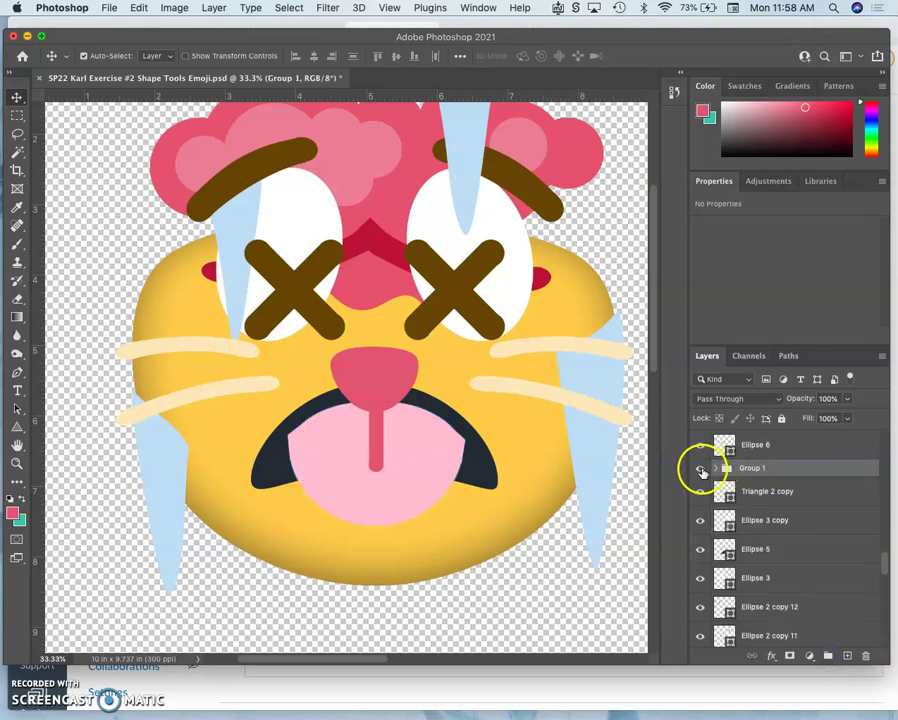
click(701, 469)
click(701, 469)
click(701, 469)
click(701, 469)
click(786, 467)
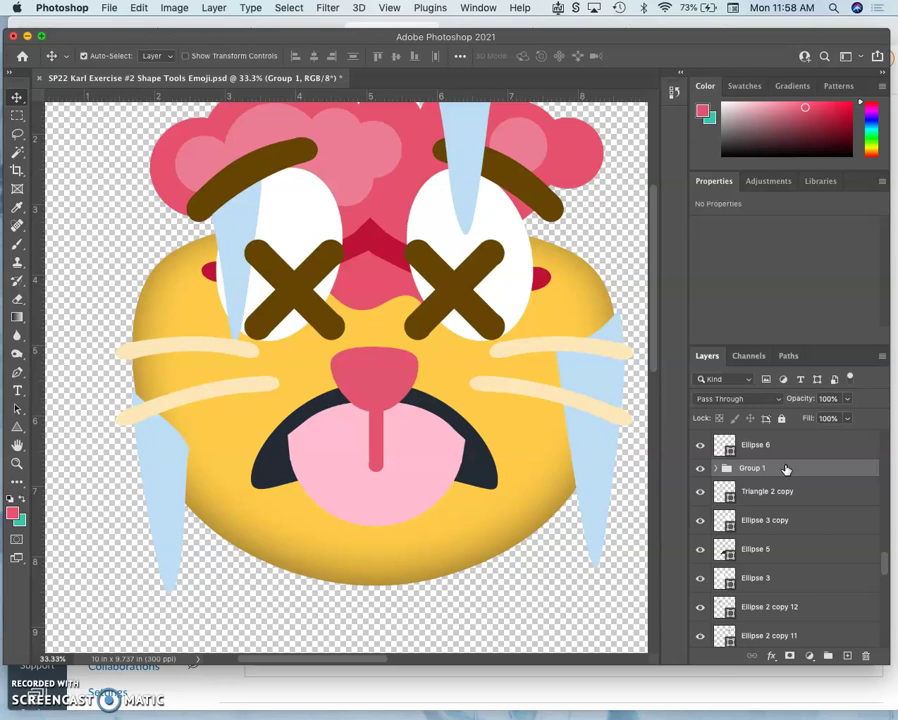
Step: Add Bevel & Emboss with Texture to Group 1, scale 245% and depth about +91%
double_click(786, 467)
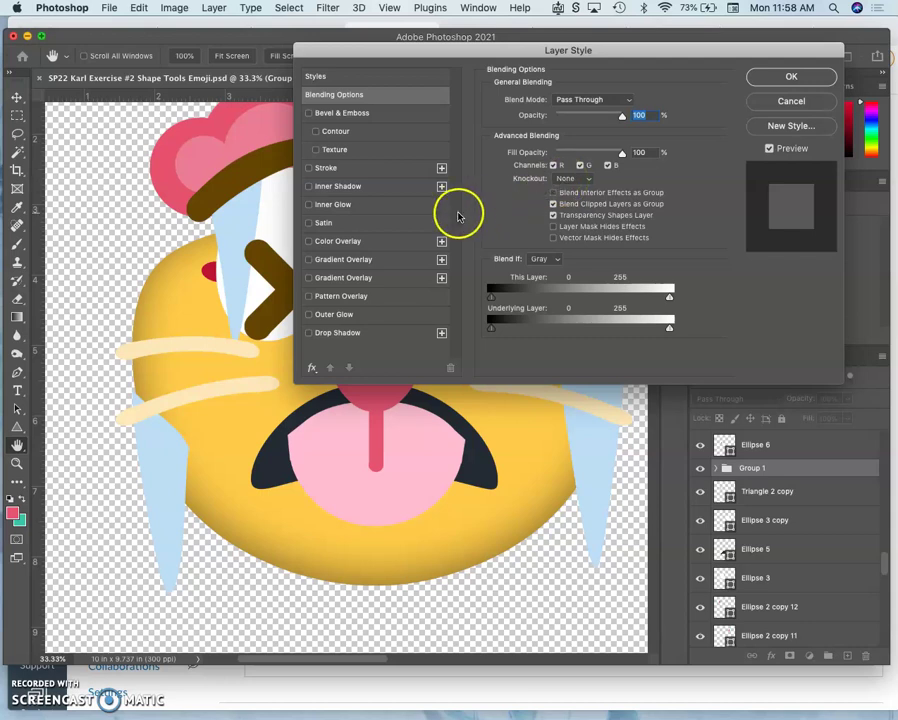
click(316, 150)
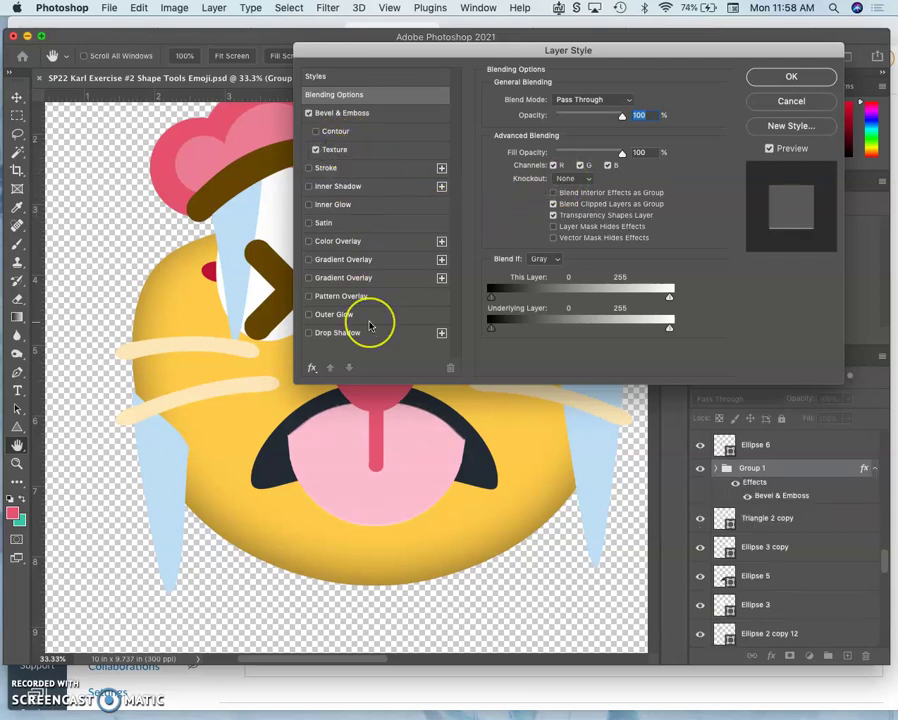
key(super+equal)
key(super+equal)
key(super+equal)
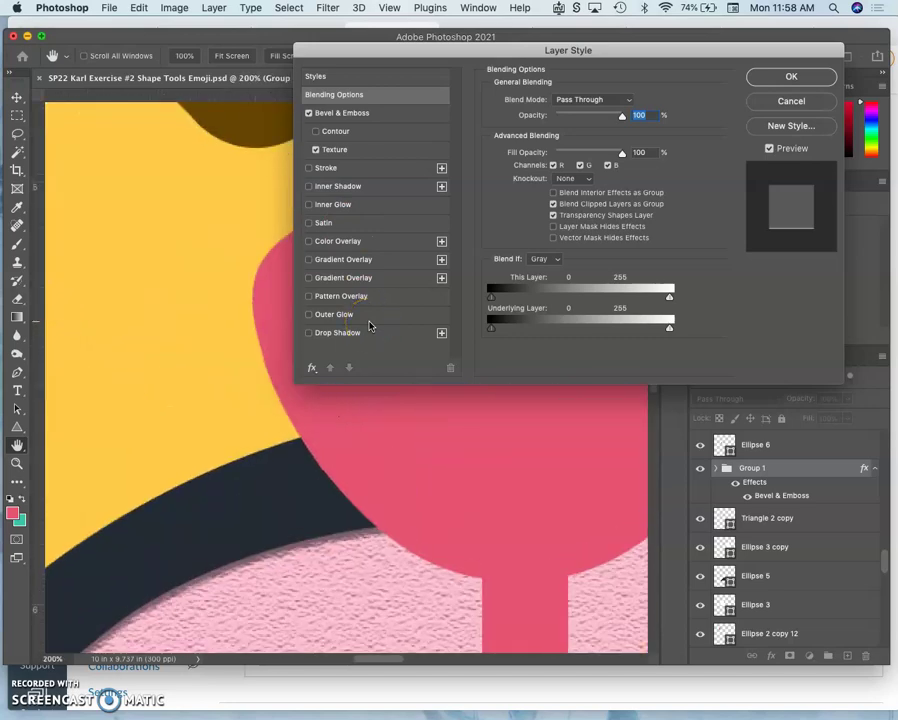
key(super+equal)
scroll(248, 478, left, 5)
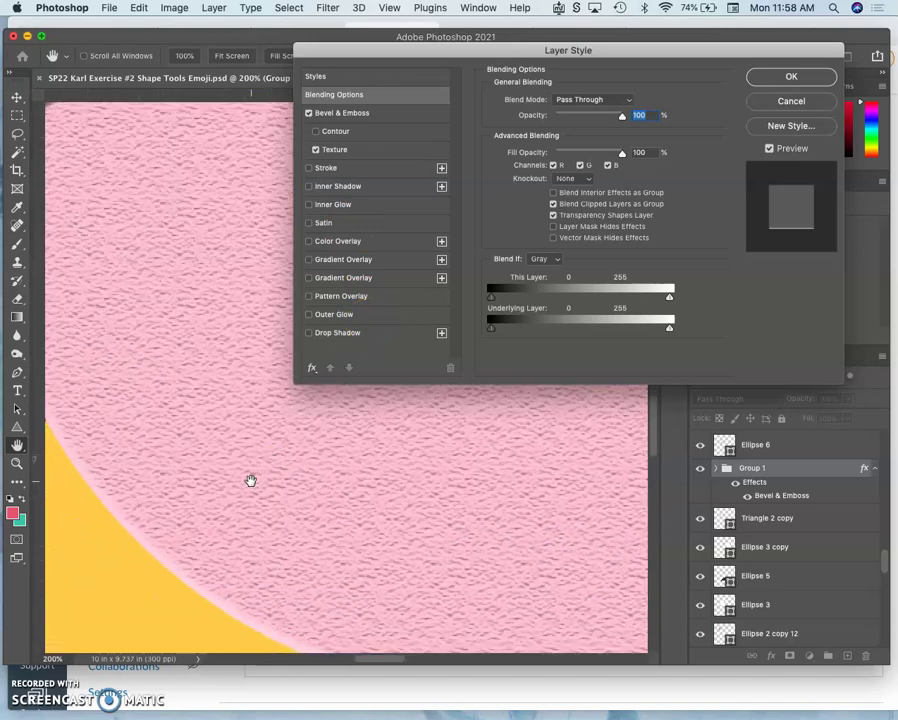
click(350, 148)
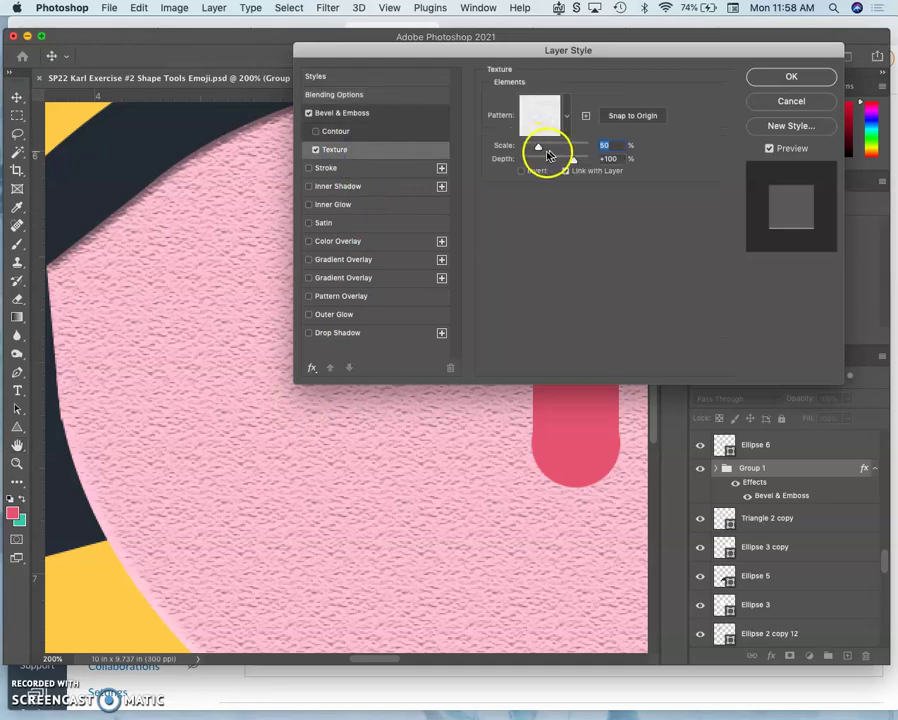
mouse_move(557, 152)
mouse_down()
mouse_move(587, 161)
mouse_move(571, 162)
mouse_up()
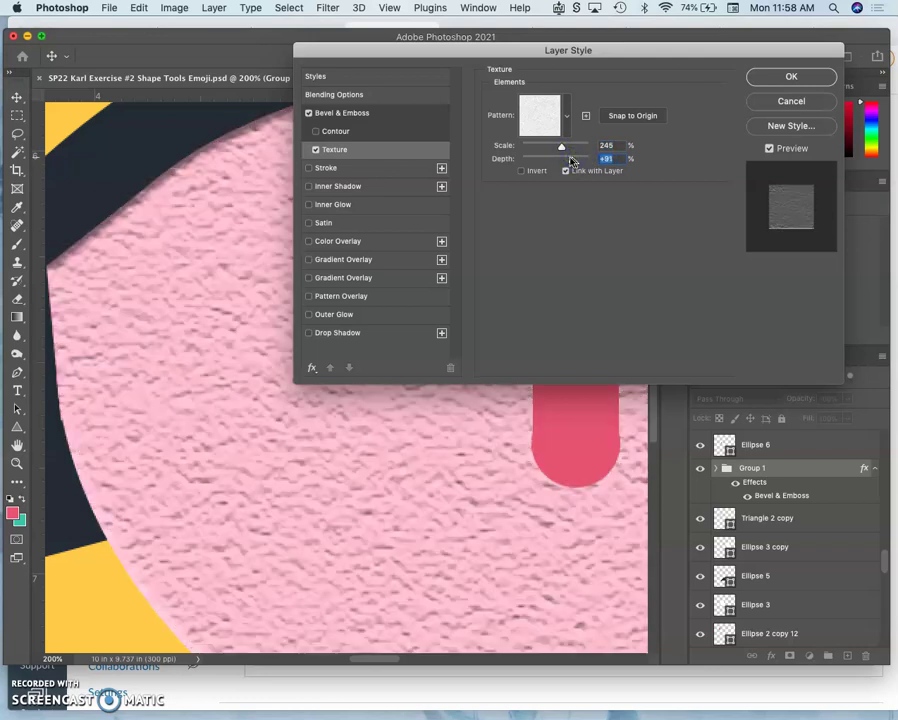
scroll(283, 340, down, 3)
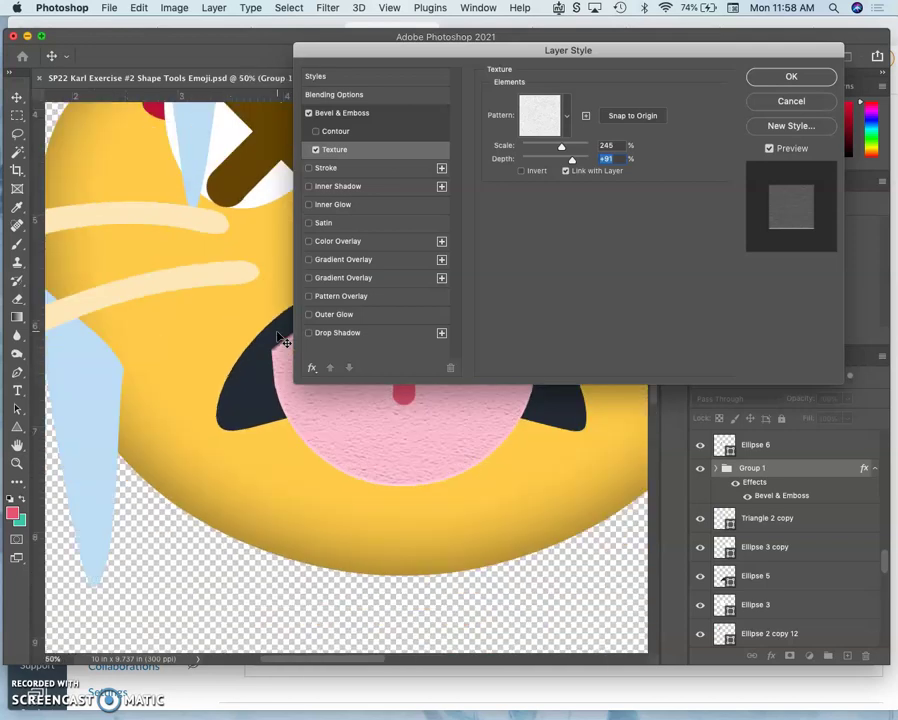
scroll(283, 340, up, 2)
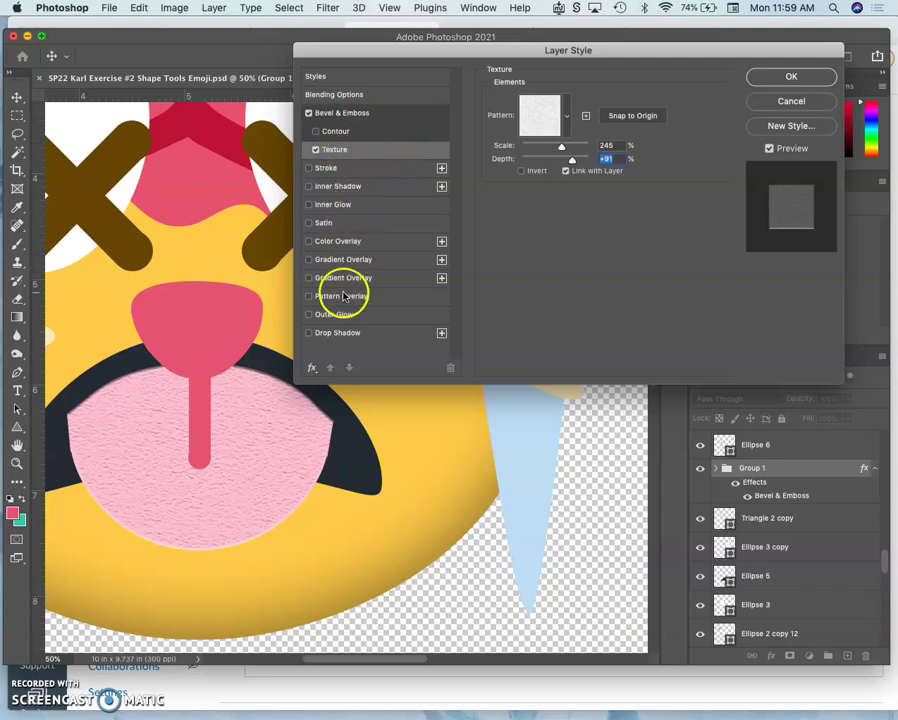
Step: Add a drop shadow to Group 1: 33% opacity, 87° angle, 36 px distance, 122 px size
click(309, 333)
click(339, 333)
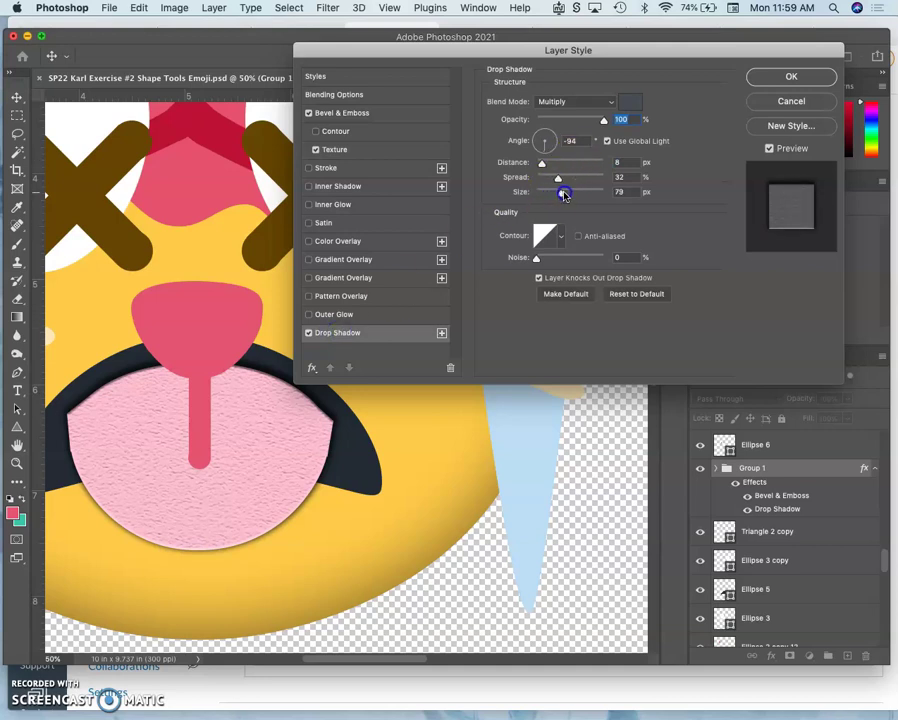
drag(564, 194, 573, 197)
mouse_move(584, 118)
mouse_down()
mouse_move(605, 124)
mouse_move(576, 128)
mouse_up()
drag(542, 163, 588, 168)
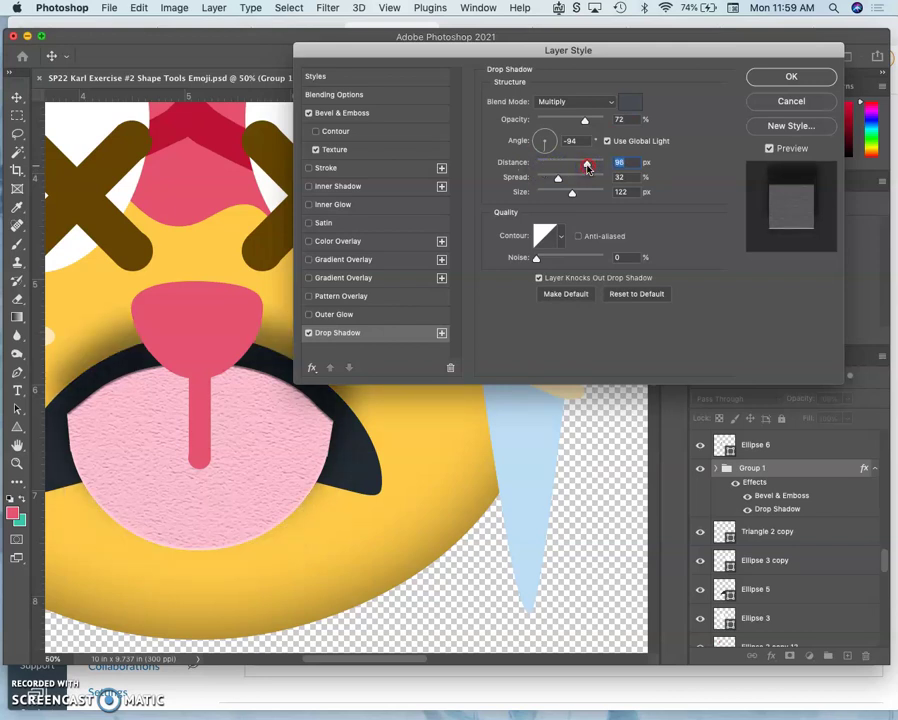
click(545, 128)
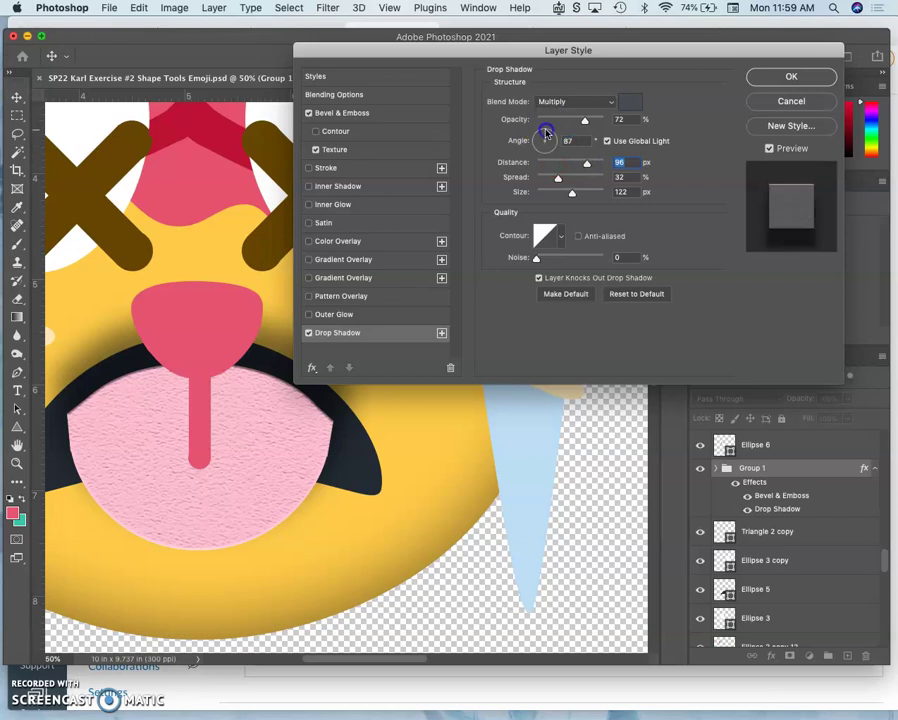
drag(587, 163, 558, 167)
click(585, 122)
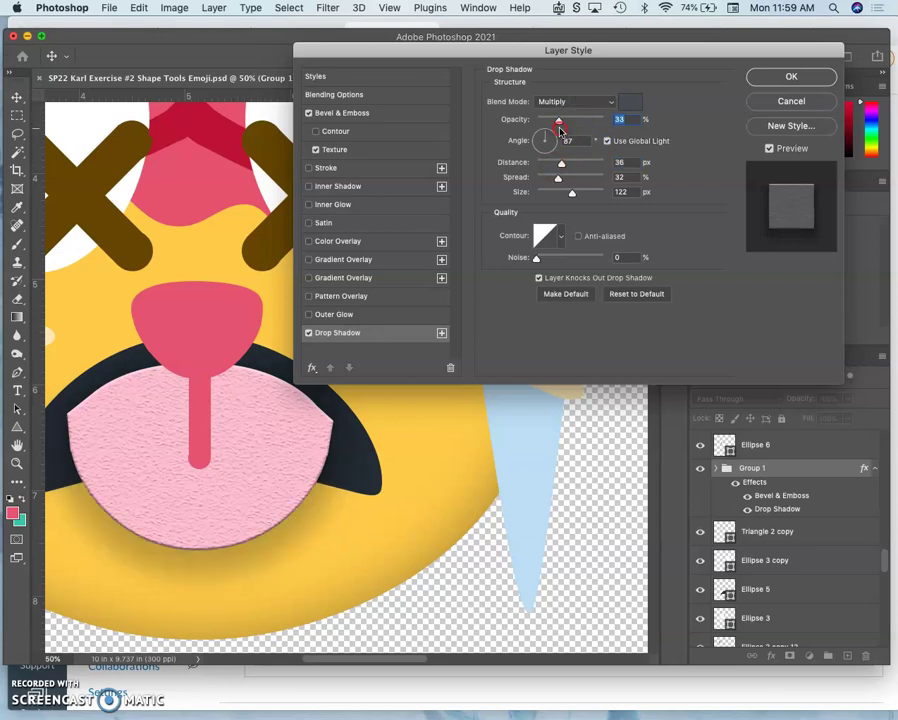
Step: Change the drop shadow colour to a warm brown
click(631, 103)
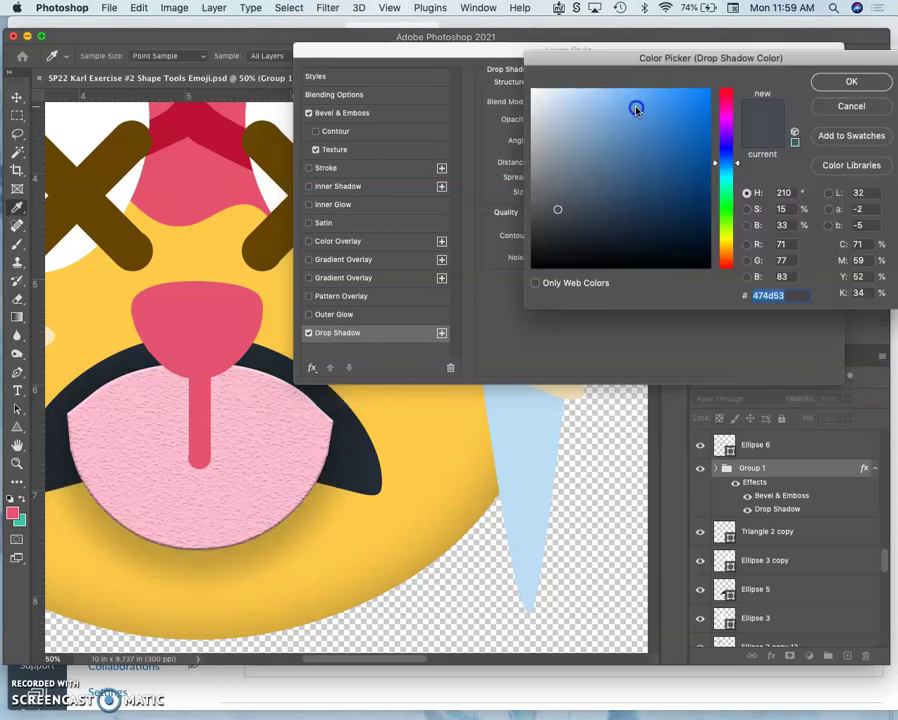
click(724, 249)
click(691, 156)
drag(691, 156, 696, 189)
click(695, 170)
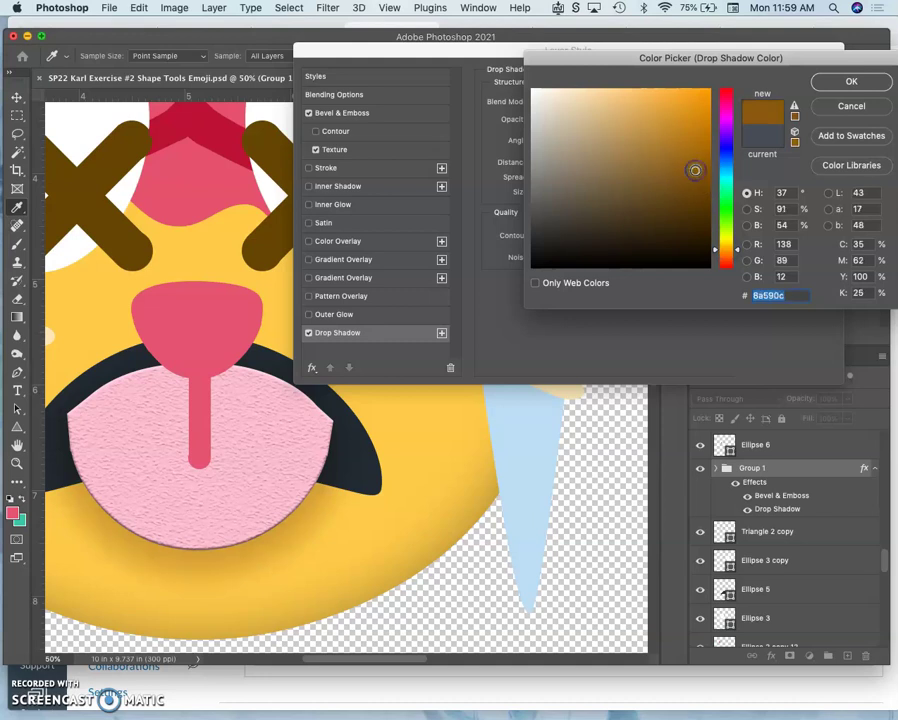
click(849, 81)
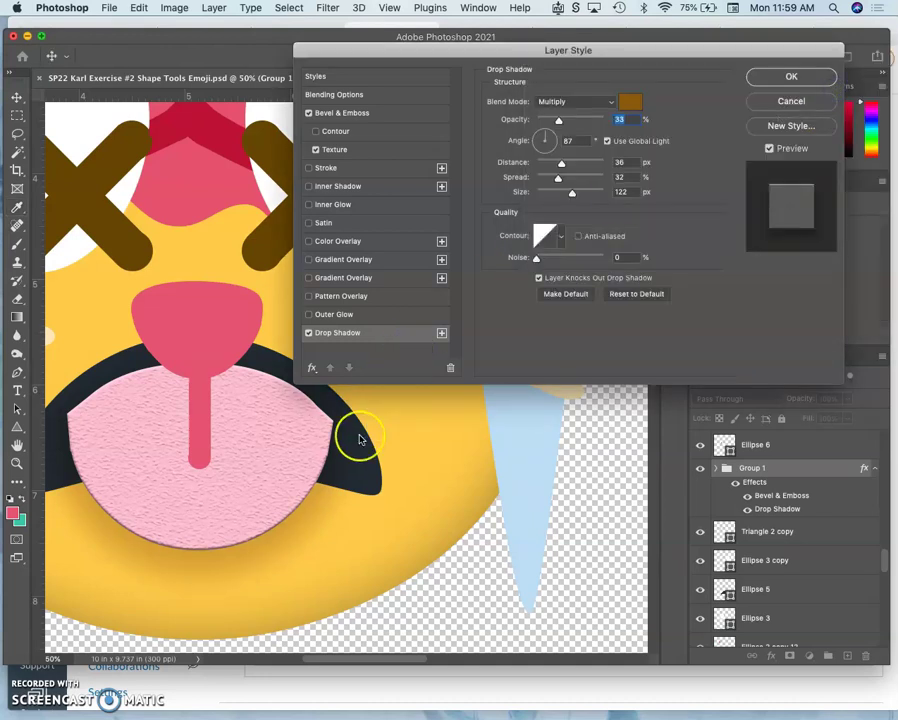
key(super+minus)
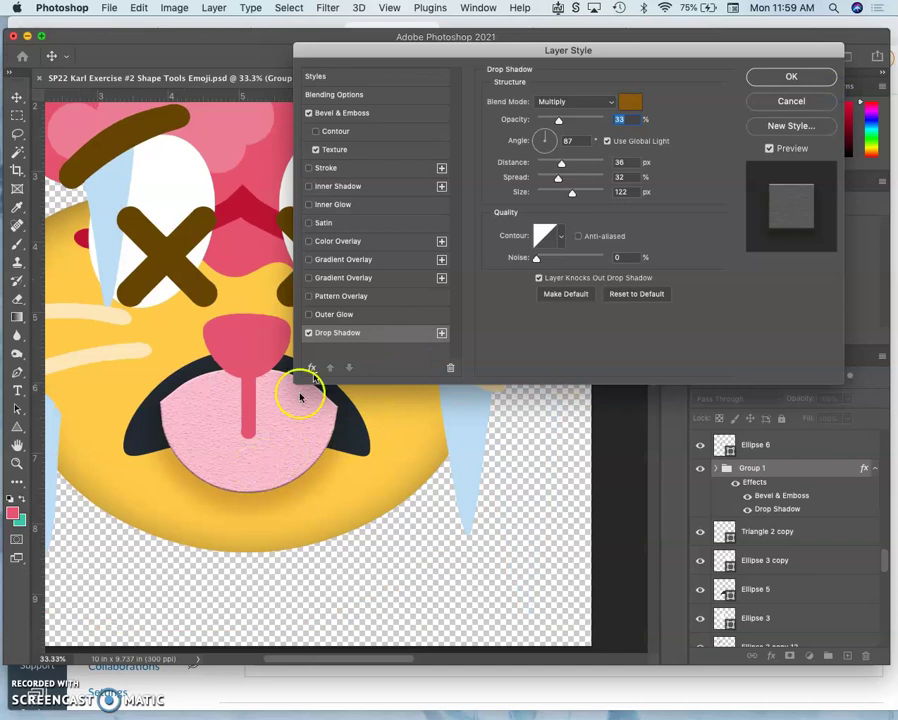
Step: Add a red inner shadow to the tongue group and apply the layer styles
click(309, 187)
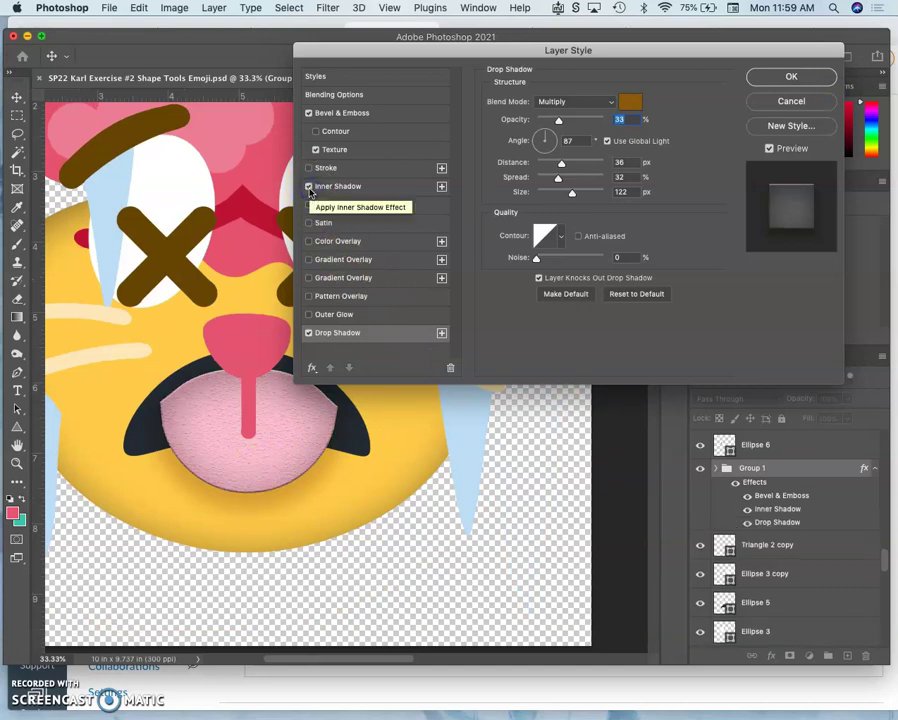
click(330, 186)
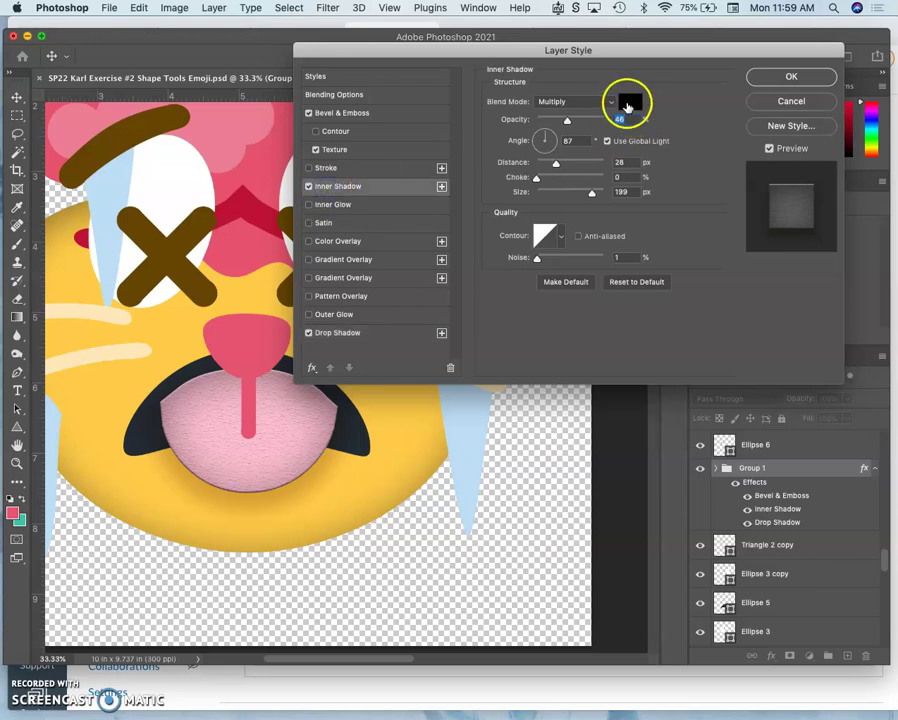
click(631, 99)
mouse_move(638, 105)
mouse_down()
mouse_move(650, 122)
mouse_move(660, 109)
mouse_up()
click(848, 84)
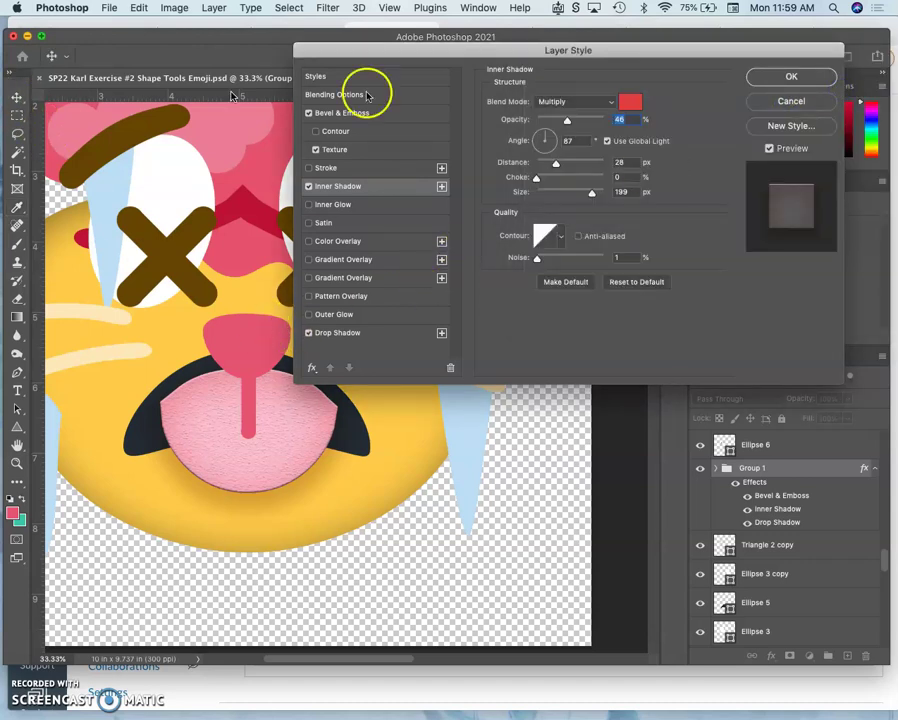
click(792, 78)
Step: Group the nose layers Ellipse 7 and Rectangle 3 into Group 2
click(252, 340)
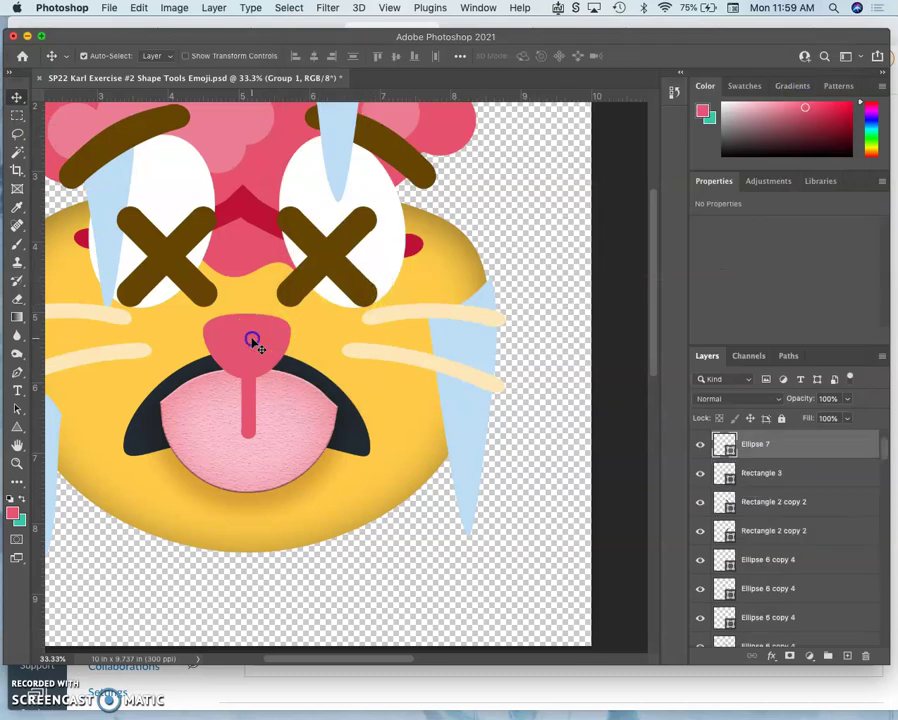
click(230, 330)
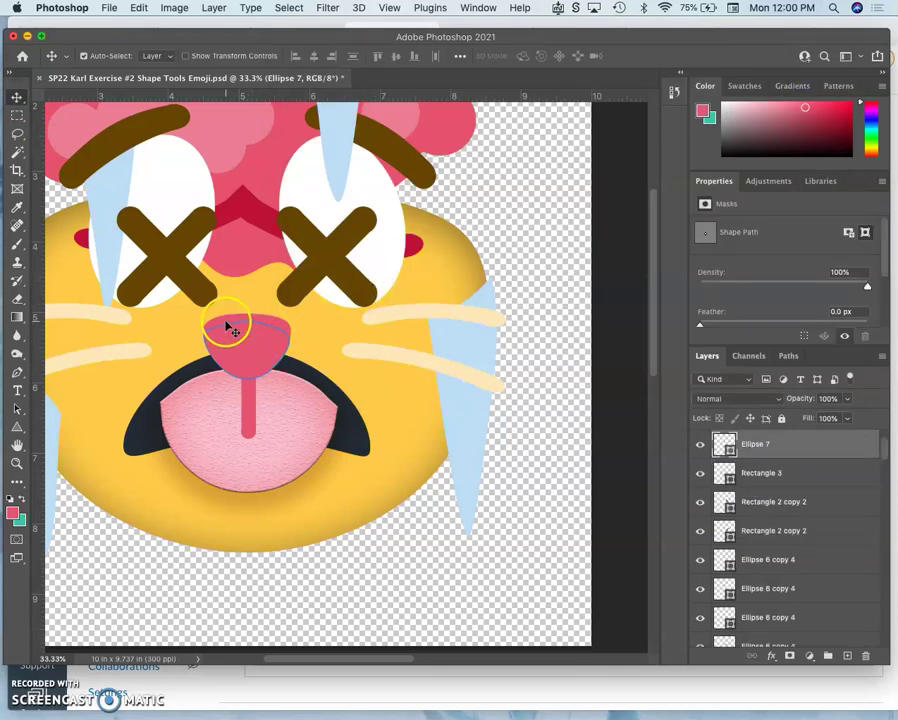
shift+click(226, 324)
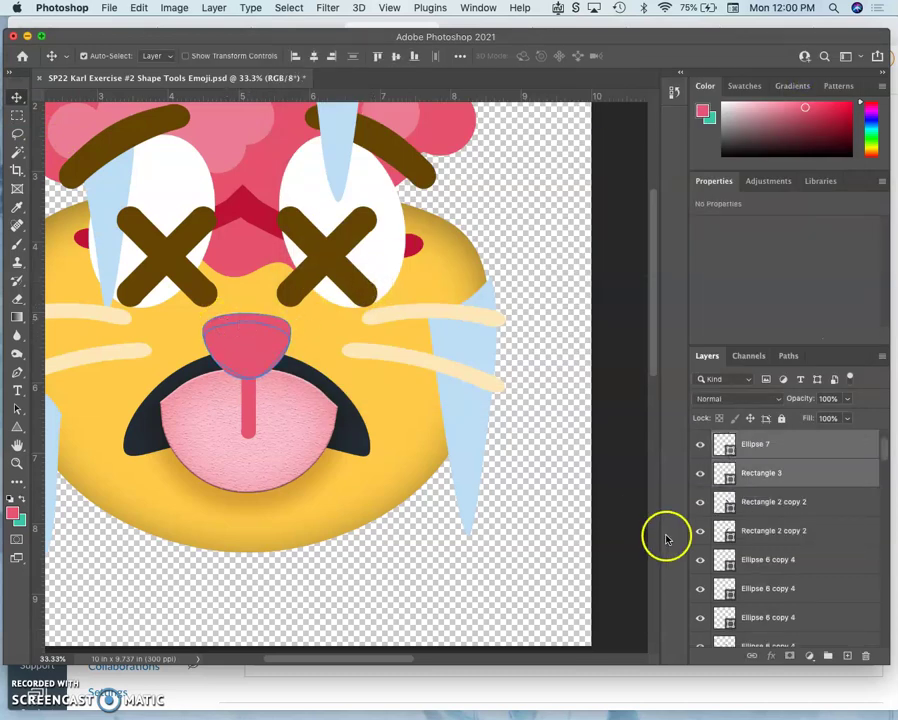
click(827, 656)
drag(812, 462, 800, 449)
Step: Enable Drop Shadow, textured Bevel & Emboss and Inner Glow on Group 2
double_click(799, 445)
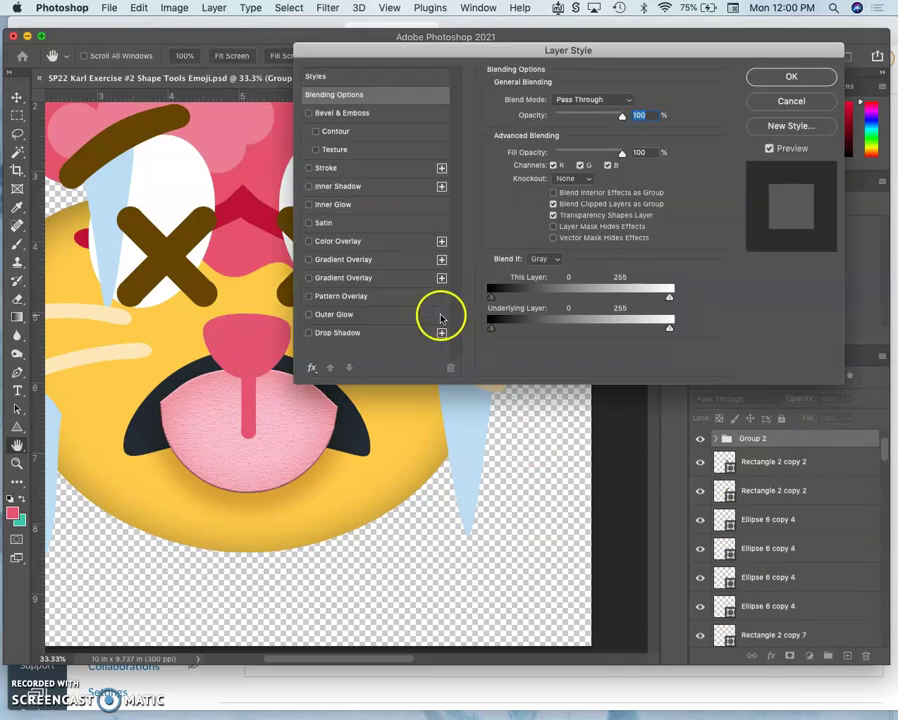
click(309, 334)
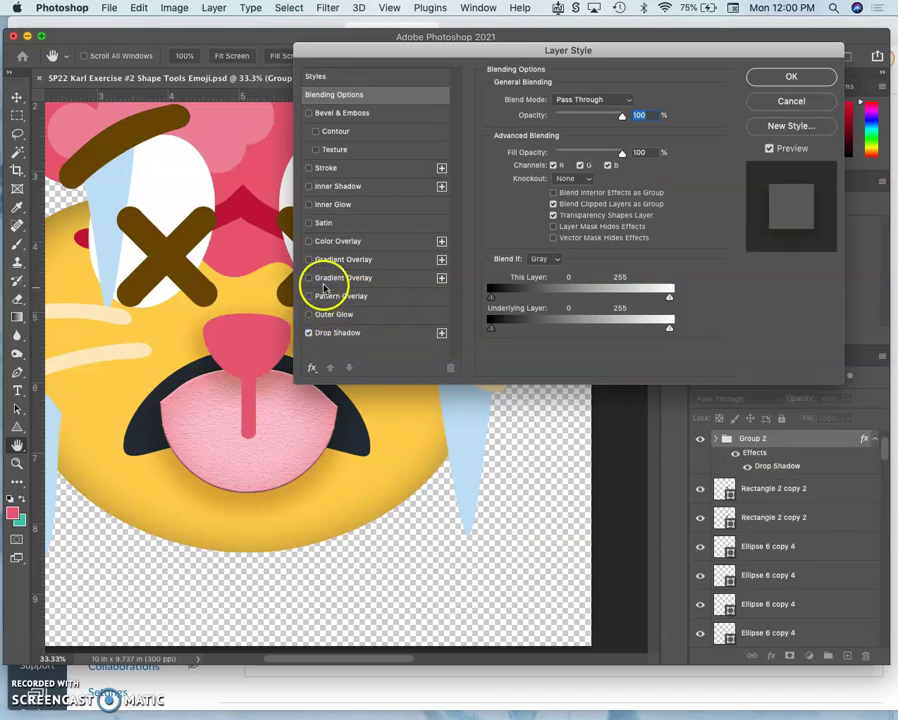
click(316, 149)
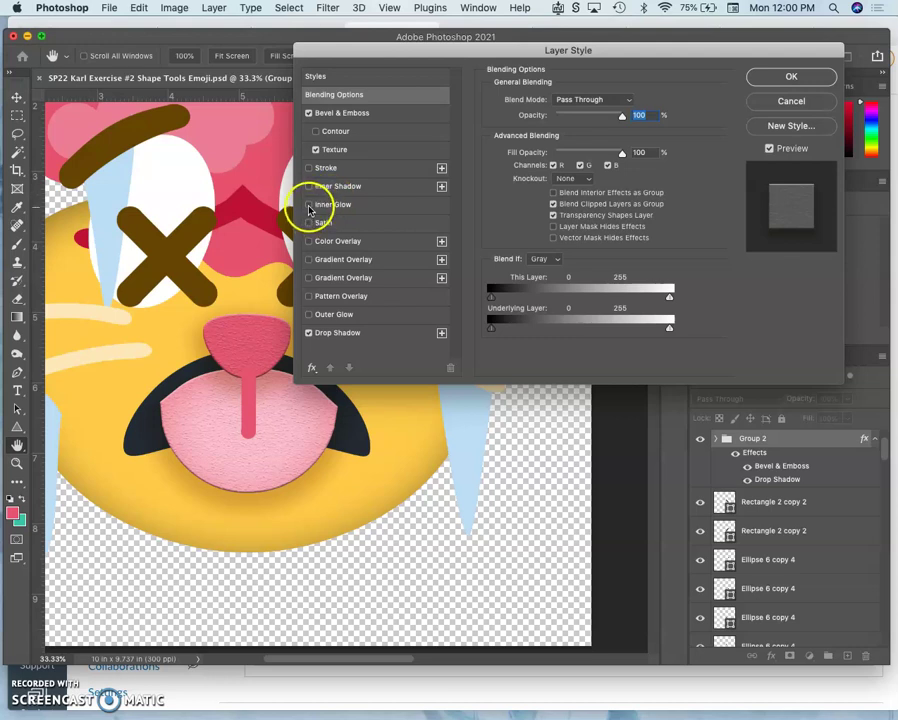
click(309, 205)
click(336, 204)
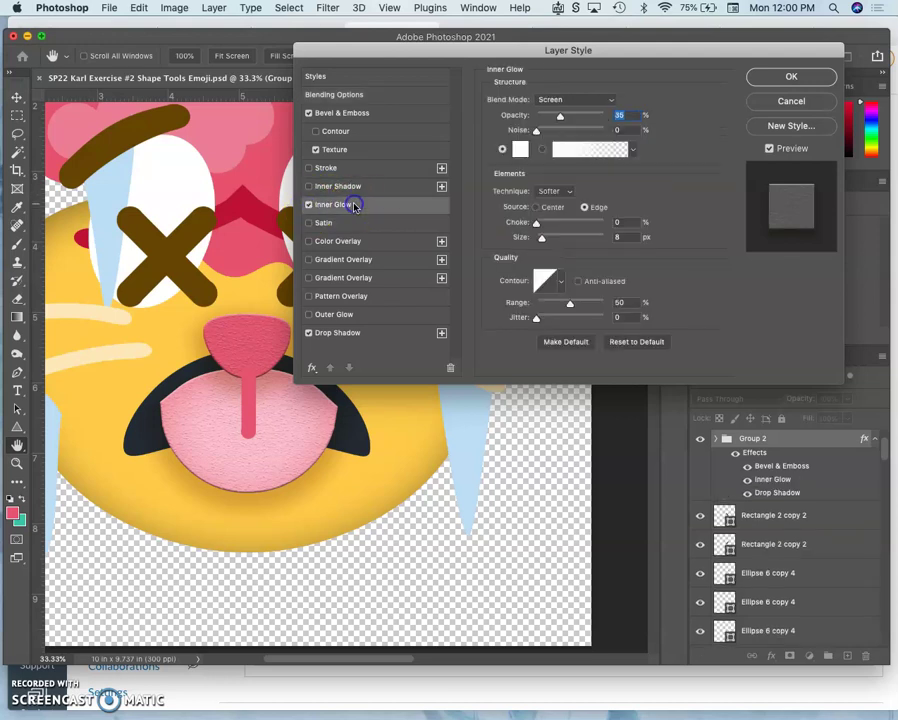
click(221, 346)
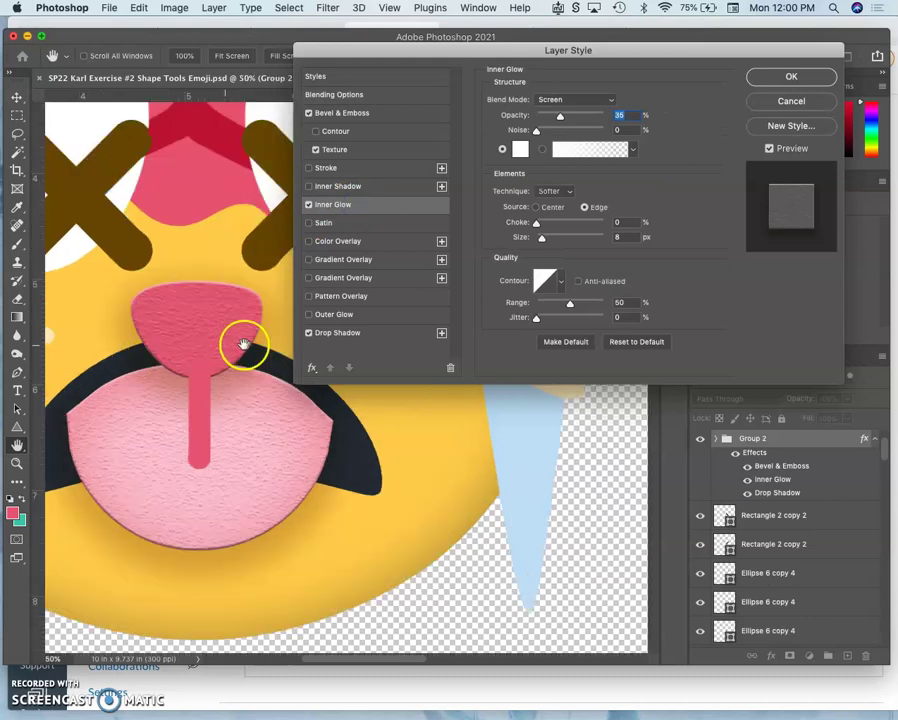
click(212, 354)
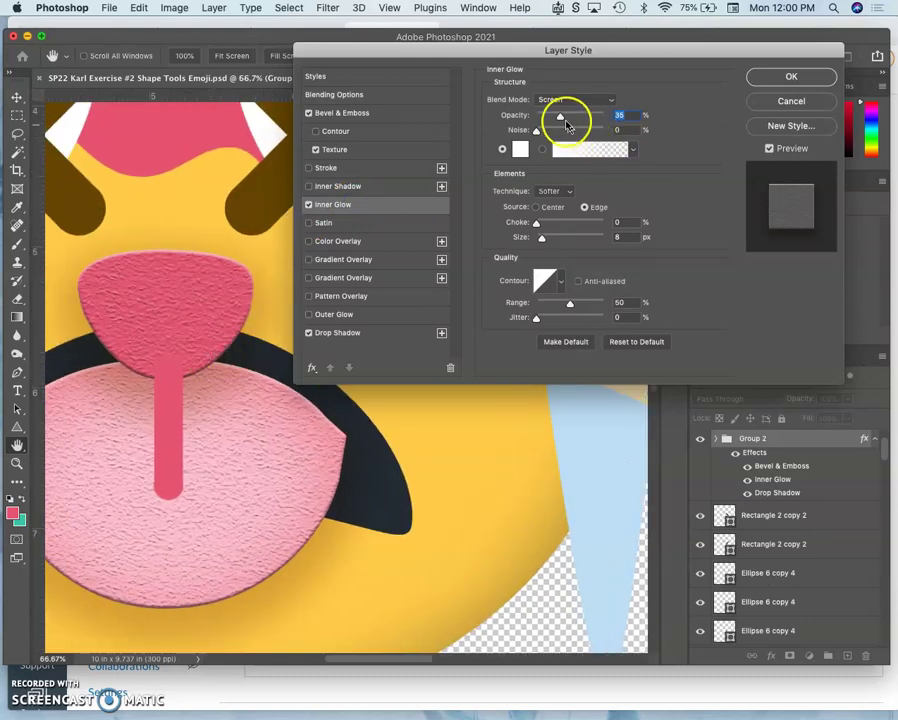
Step: Strengthen the inner glow, widen it to 49 px, colour it ca8c4a, and apply
drag(563, 116, 587, 119)
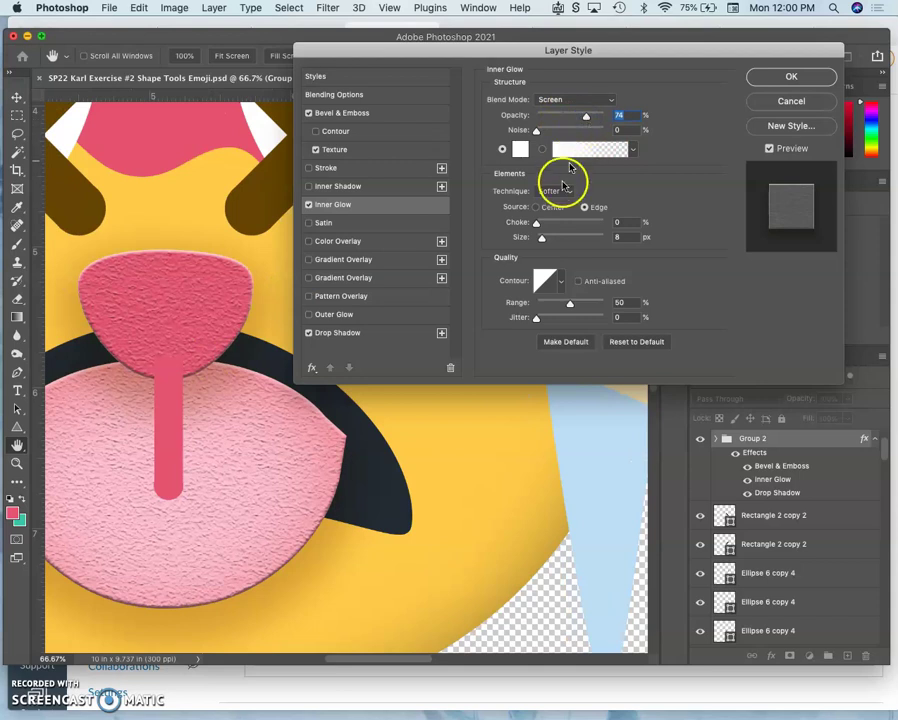
mouse_move(541, 236)
mouse_down()
mouse_move(582, 243)
mouse_move(552, 240)
mouse_up()
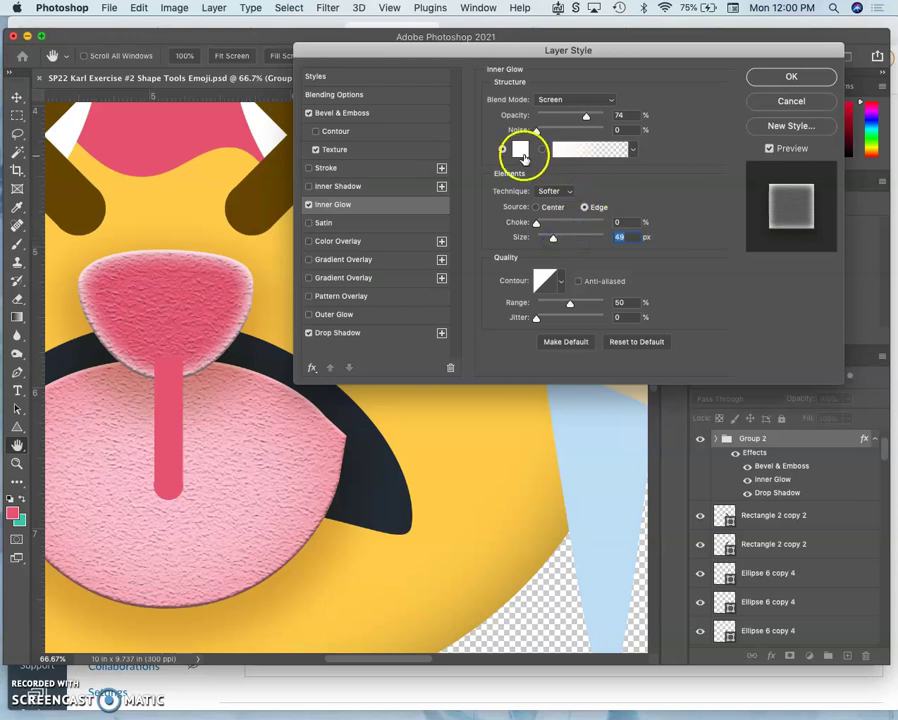
click(522, 152)
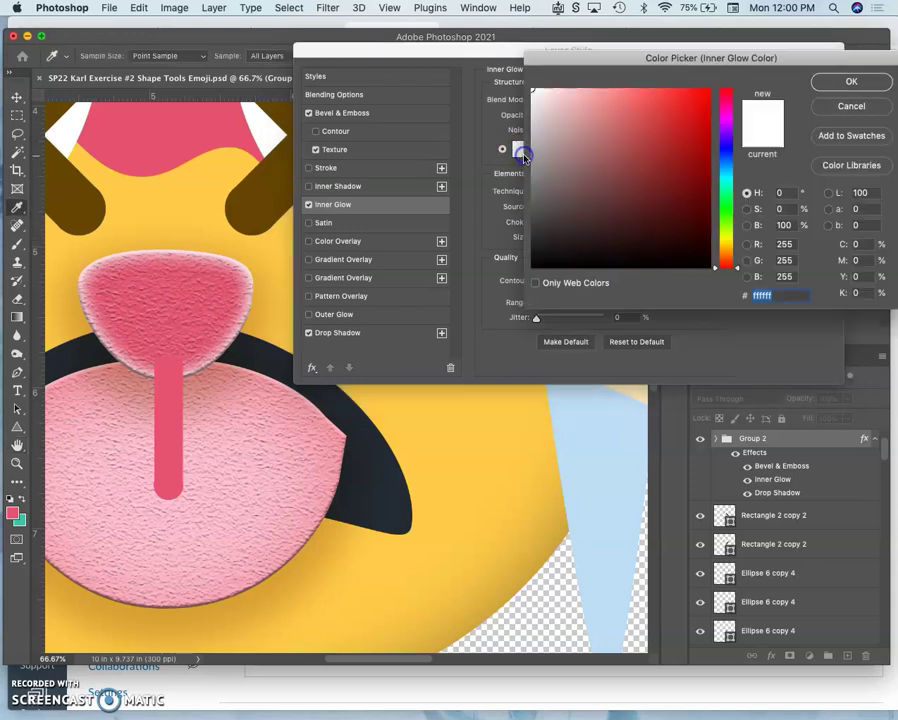
click(727, 250)
click(645, 125)
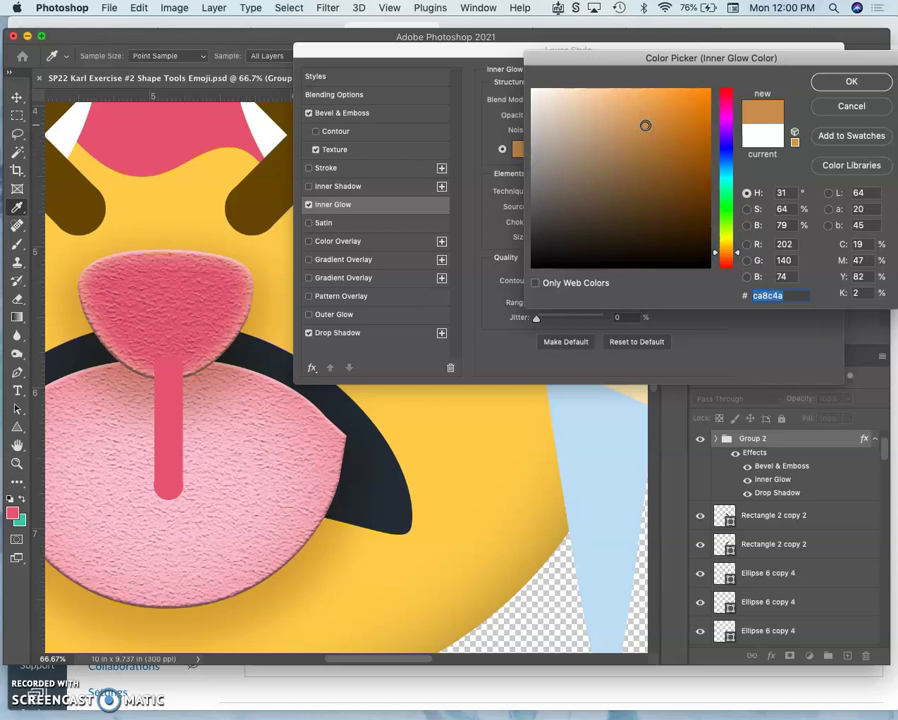
click(851, 81)
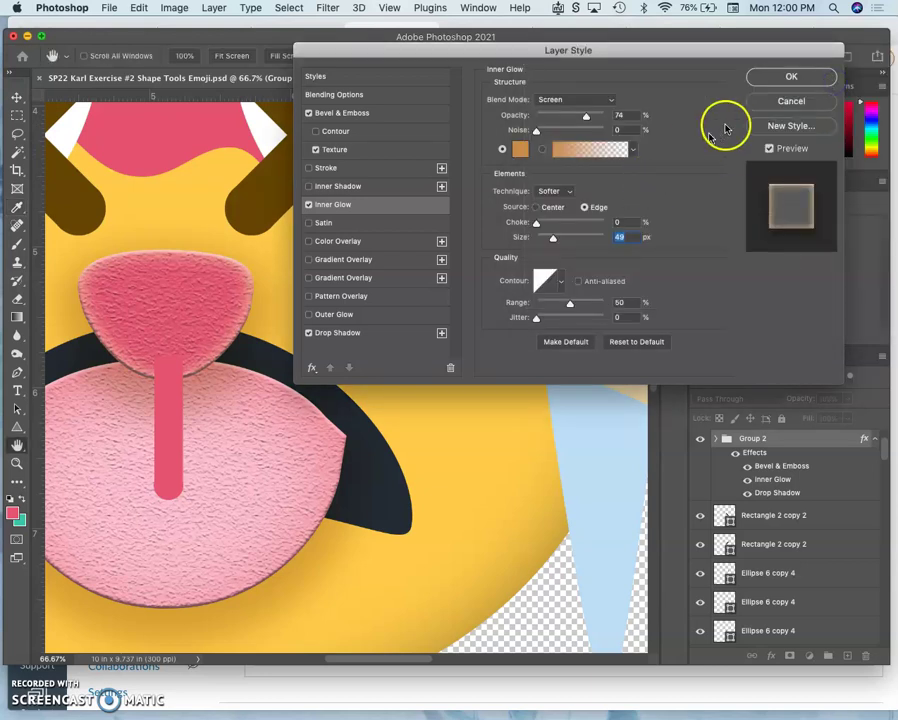
click(791, 76)
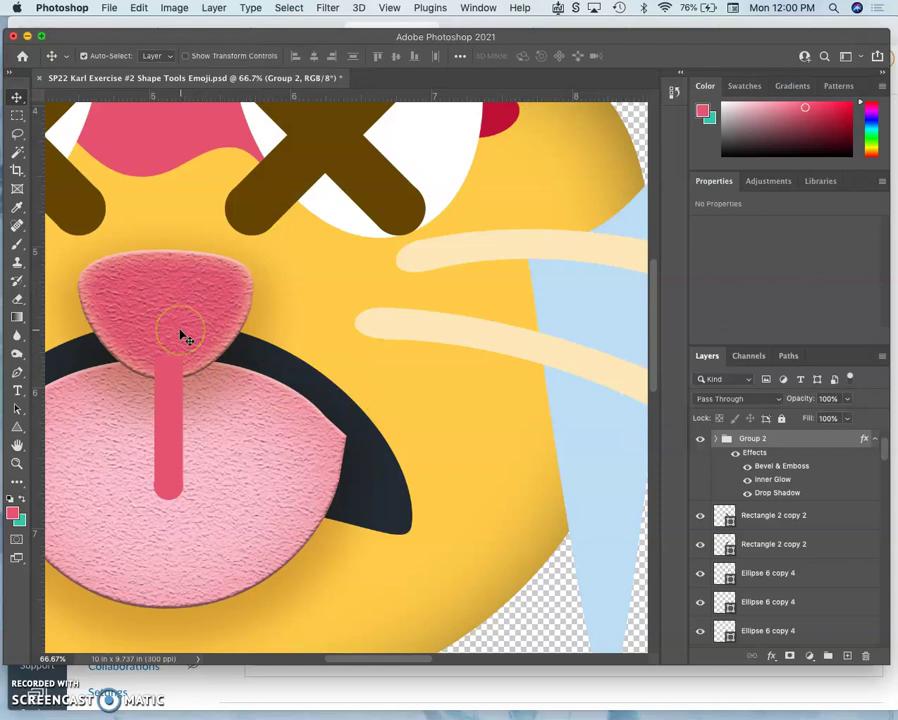
Step: Give the Rectangle 4 tongue stripe a Drop Shadow and textured Bevel & Emboss, zooming in to check
key(super+z)
key(super+z)
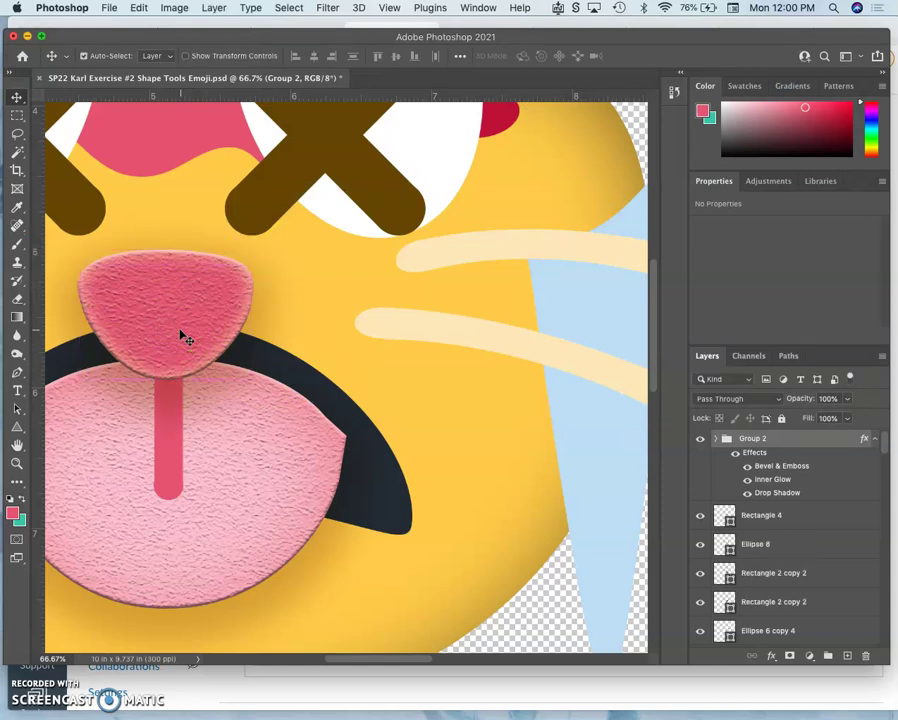
drag(183, 338, 195, 365)
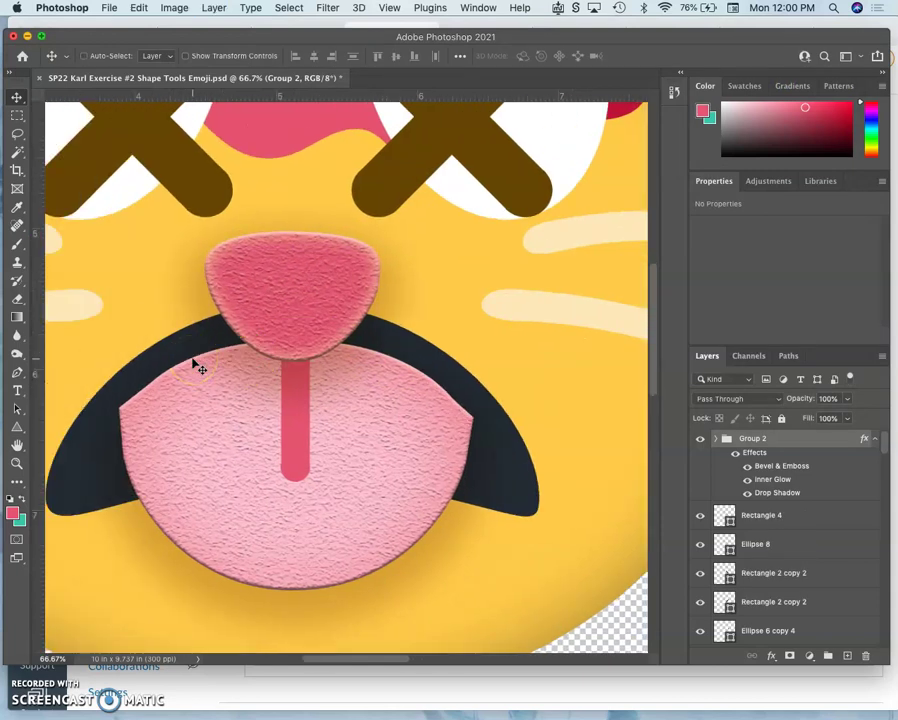
key(super+minus)
key(super+minus)
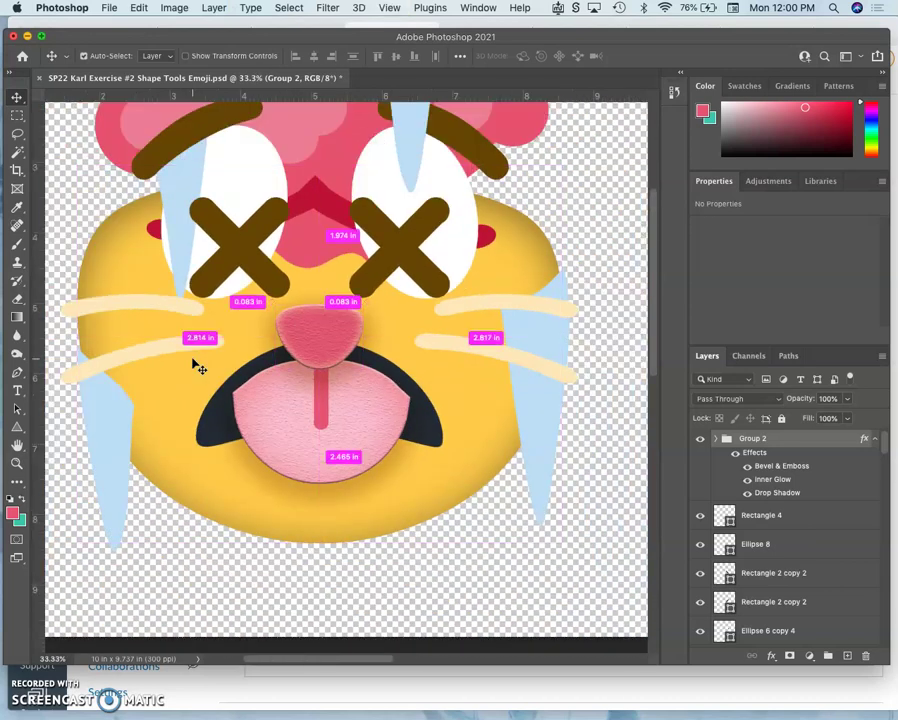
click(325, 412)
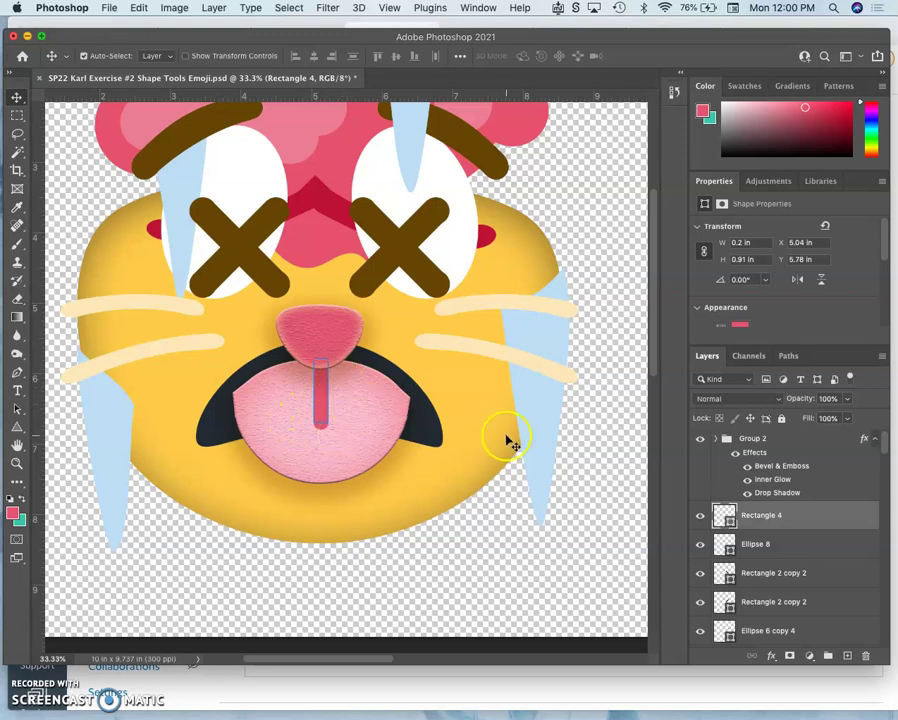
double_click(810, 522)
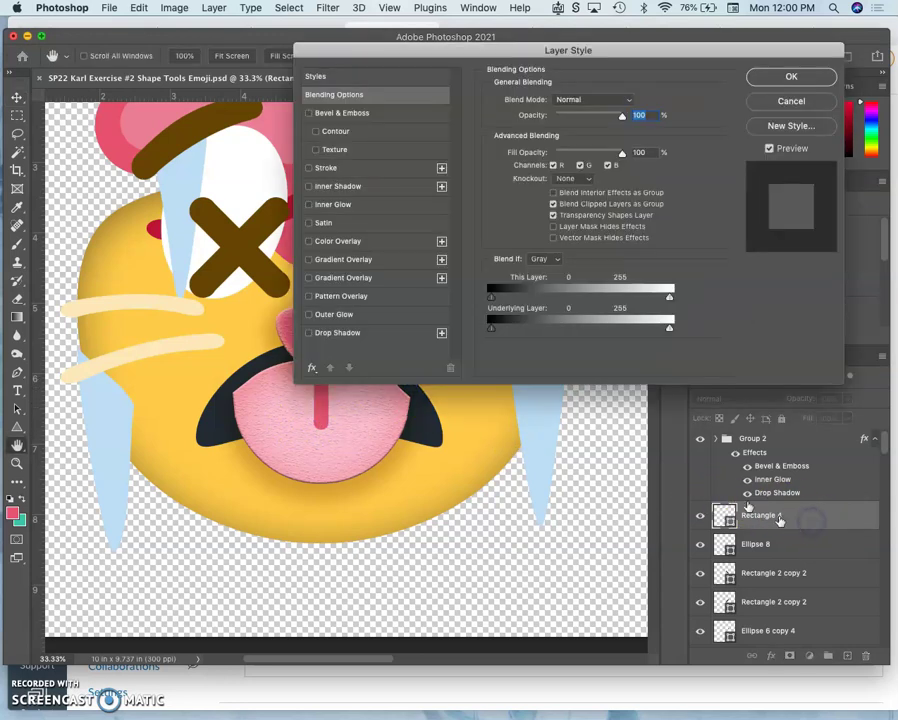
click(310, 333)
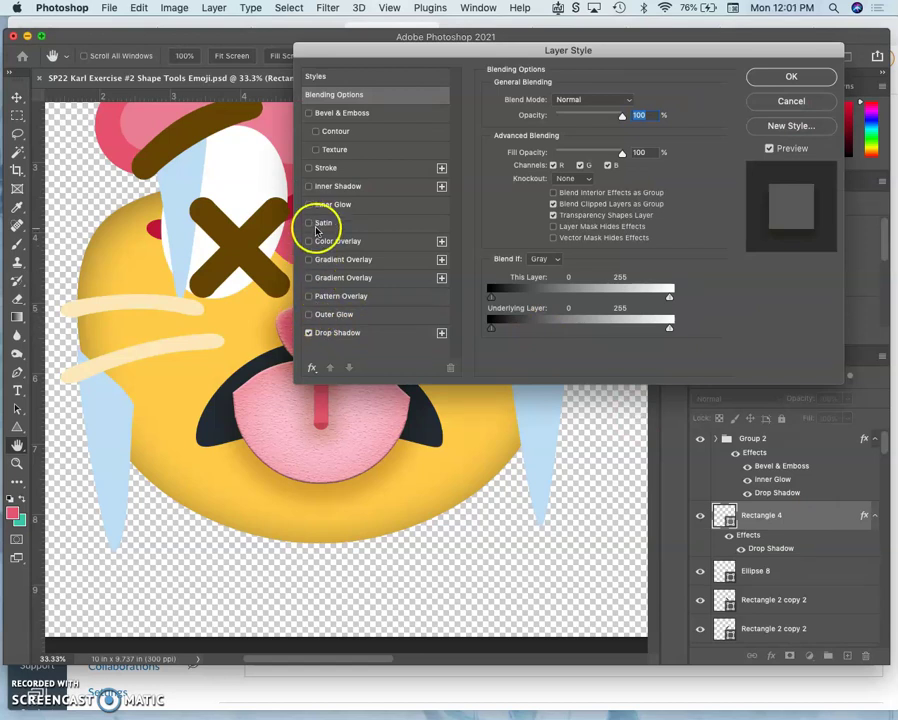
click(316, 150)
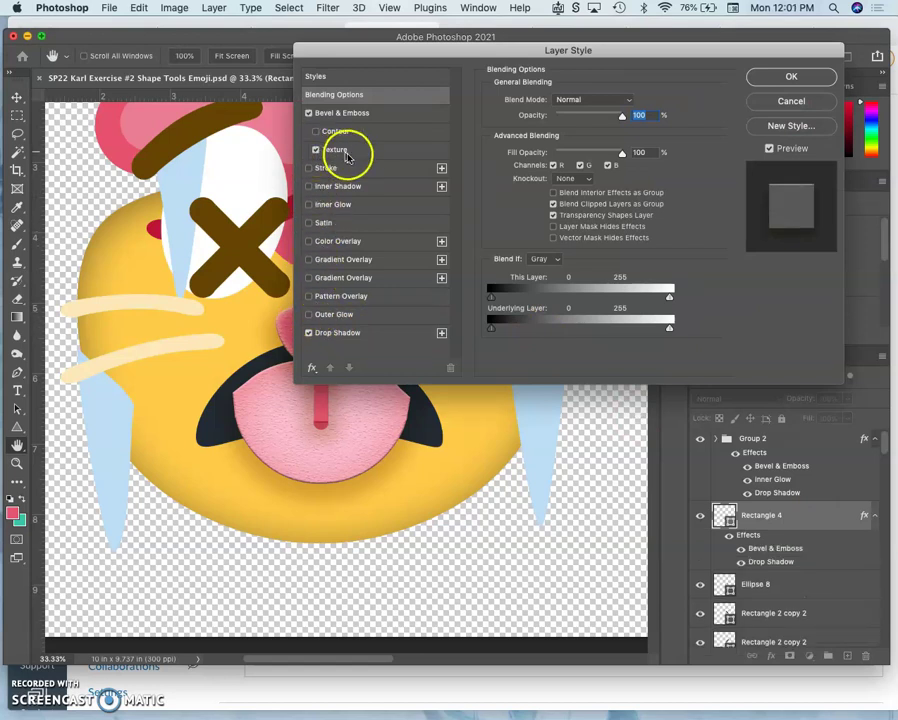
drag(341, 48, 449, 82)
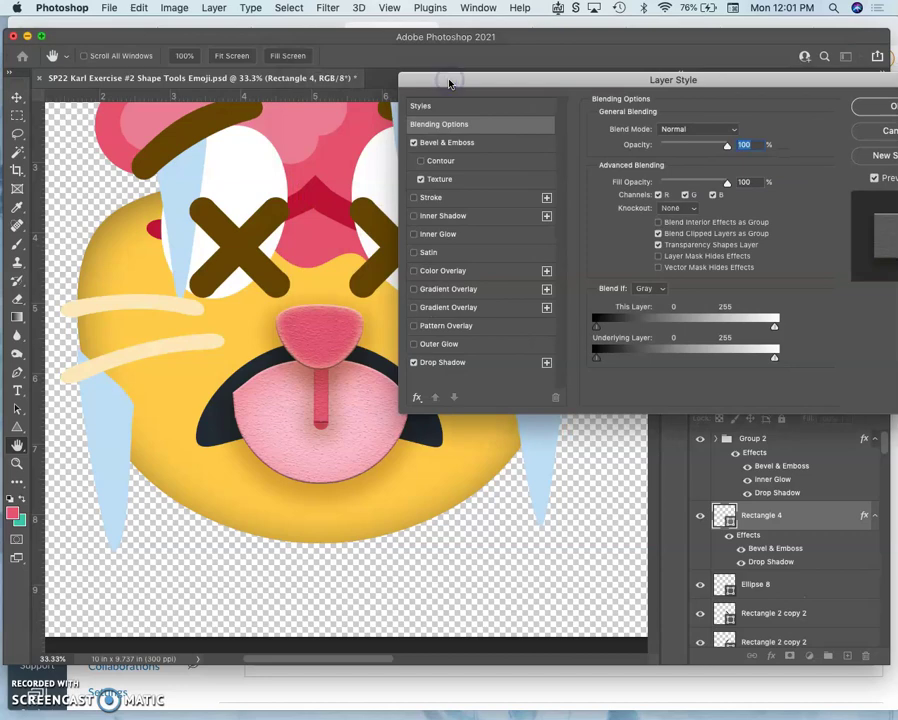
key(super+equal)
key(super+equal)
key(super+equal)
key(super+equal)
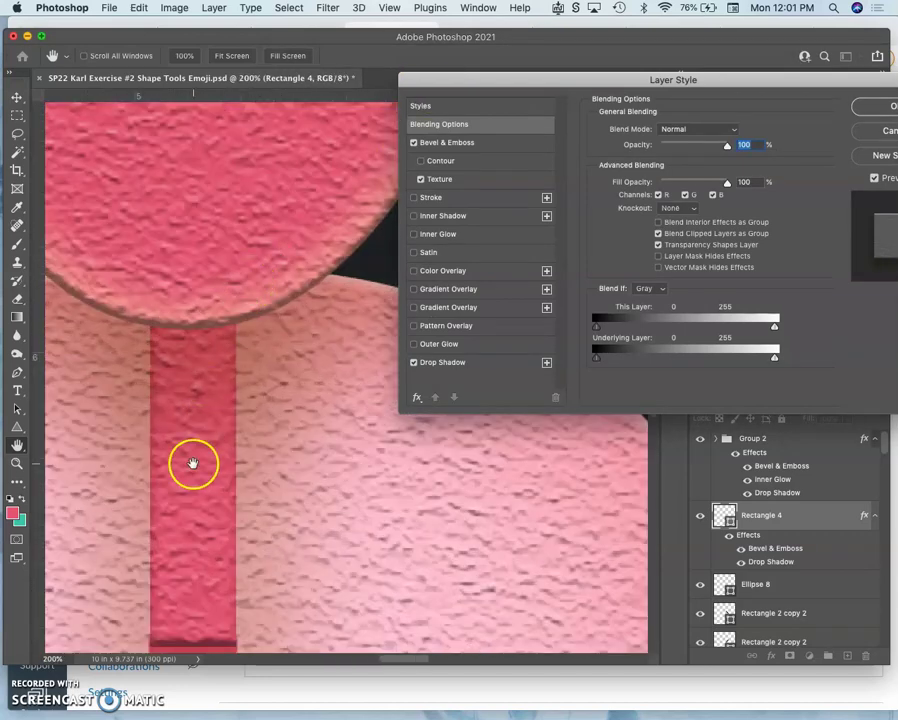
scroll(193, 463, down, 5)
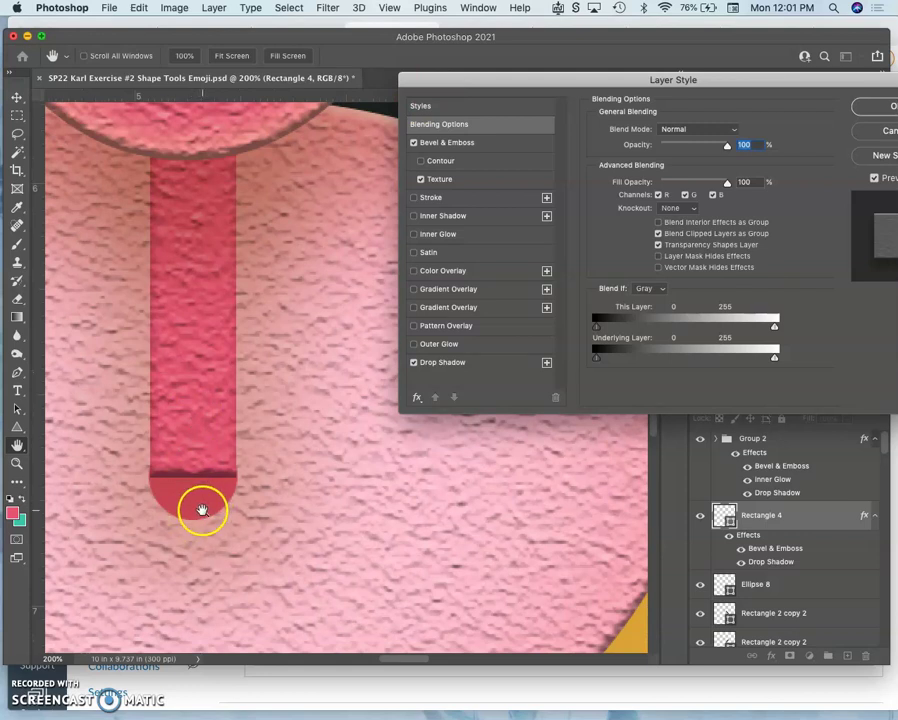
Step: Revert the stripe's texture effects via History and lengthen the tongue stripe downward
click(885, 108)
click(674, 94)
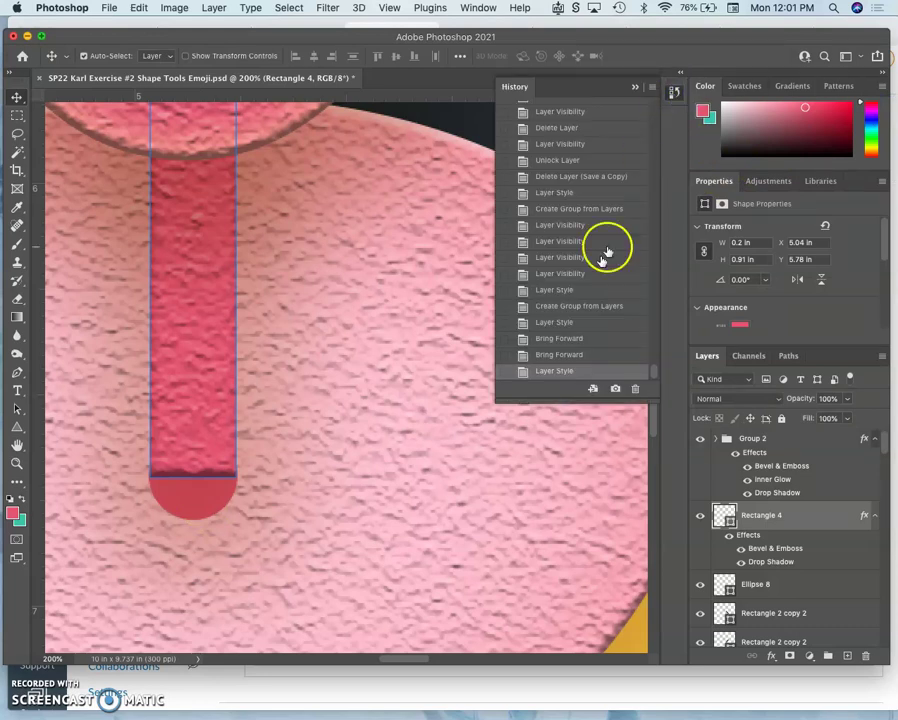
click(550, 354)
click(555, 339)
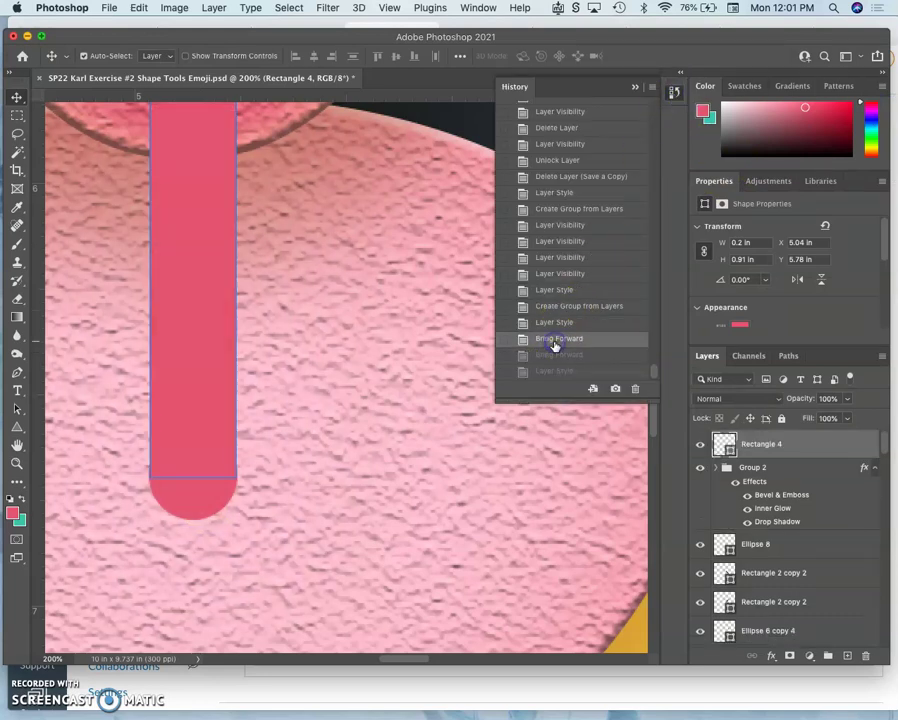
drag(236, 468, 200, 499)
Step: Send the stripe backward, group it with the nose, and add a drop shadow and textured bevel
key(super+bracketleft)
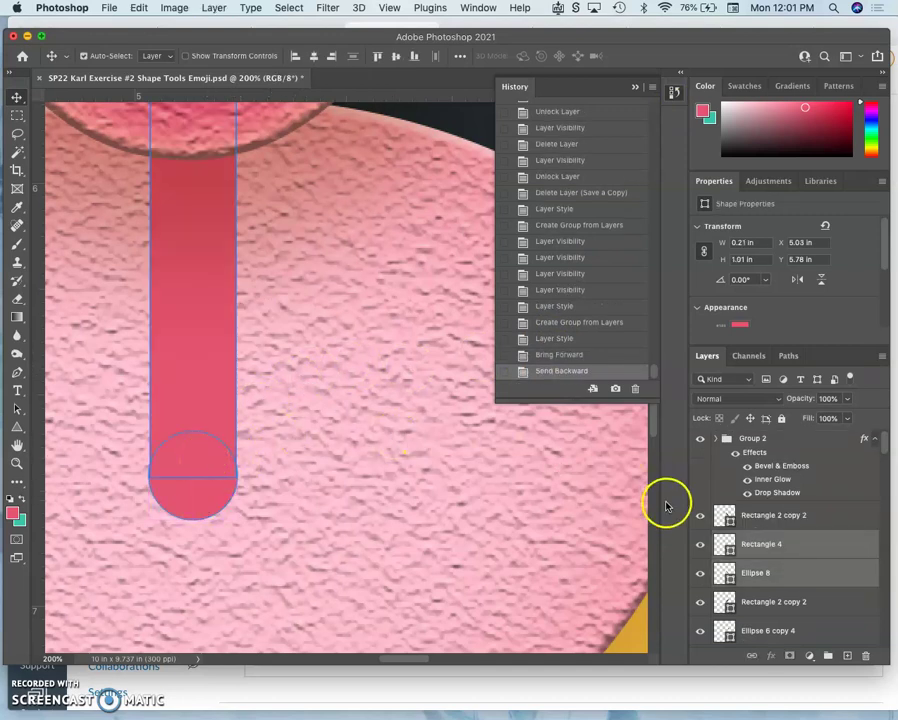
click(830, 656)
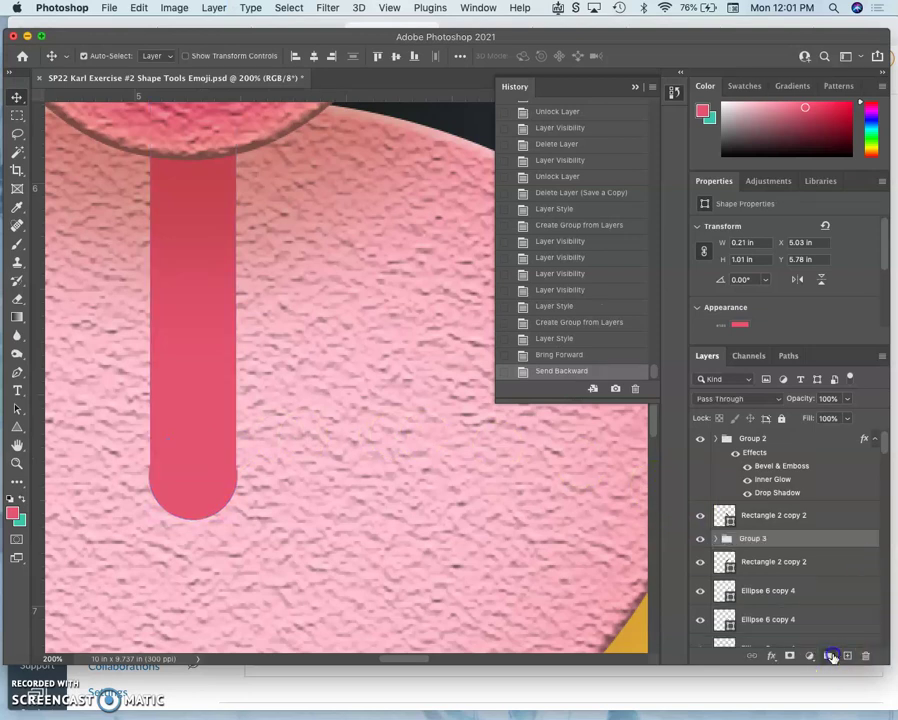
double_click(782, 543)
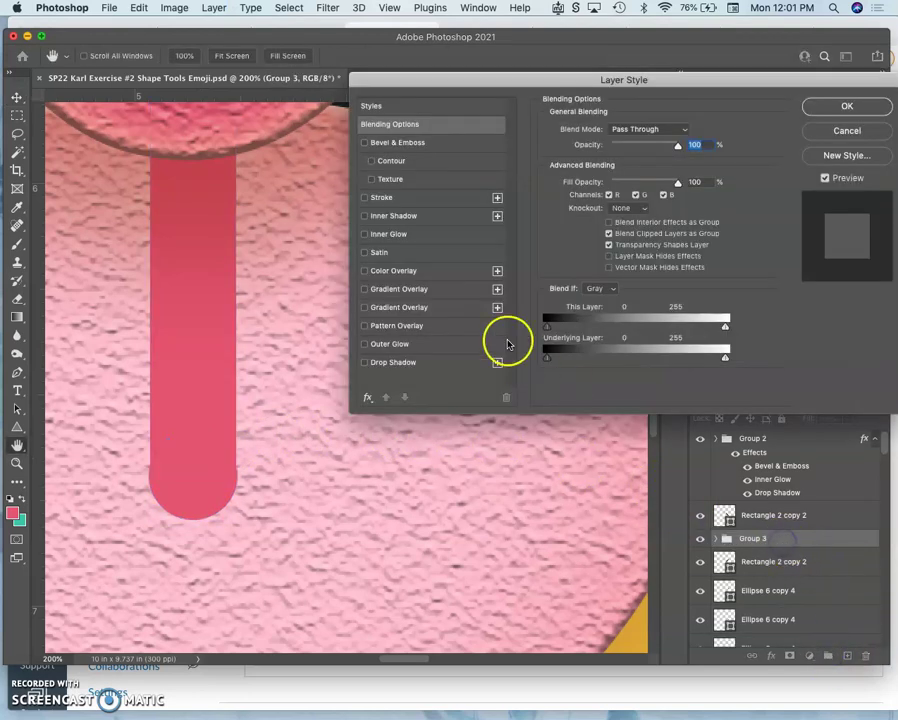
click(364, 362)
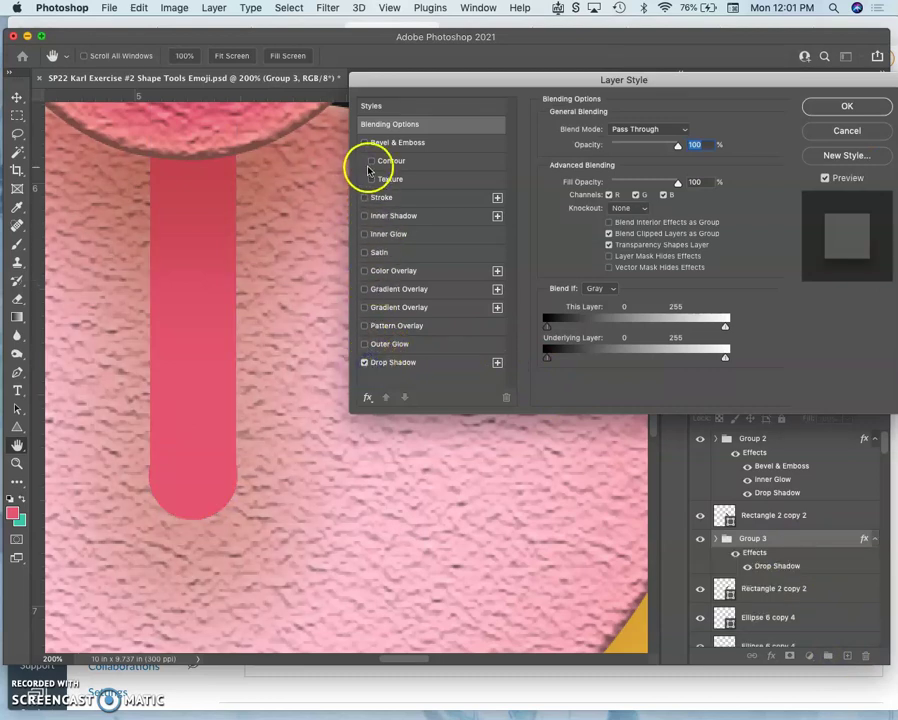
click(372, 180)
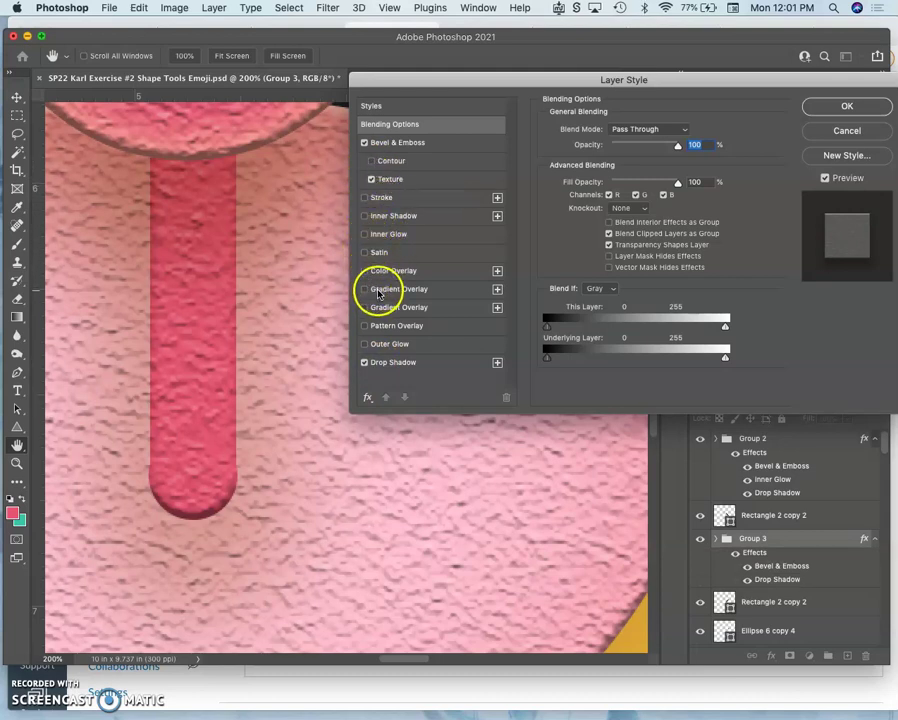
Step: Try an inner shadow on the group, remove it, and keep the drop shadow enabled
click(365, 216)
alt+click(311, 272)
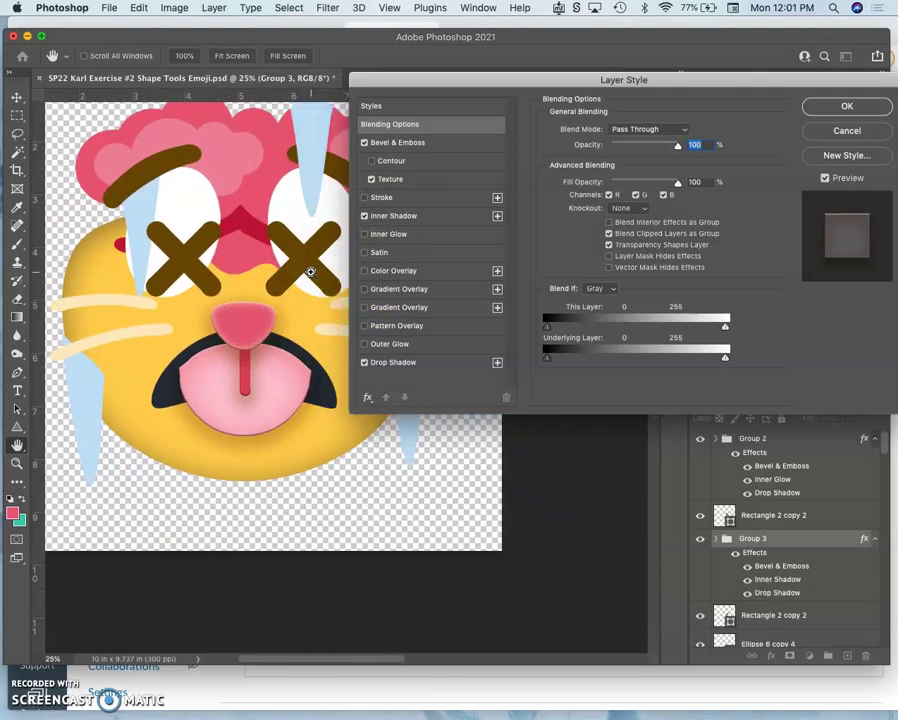
click(366, 216)
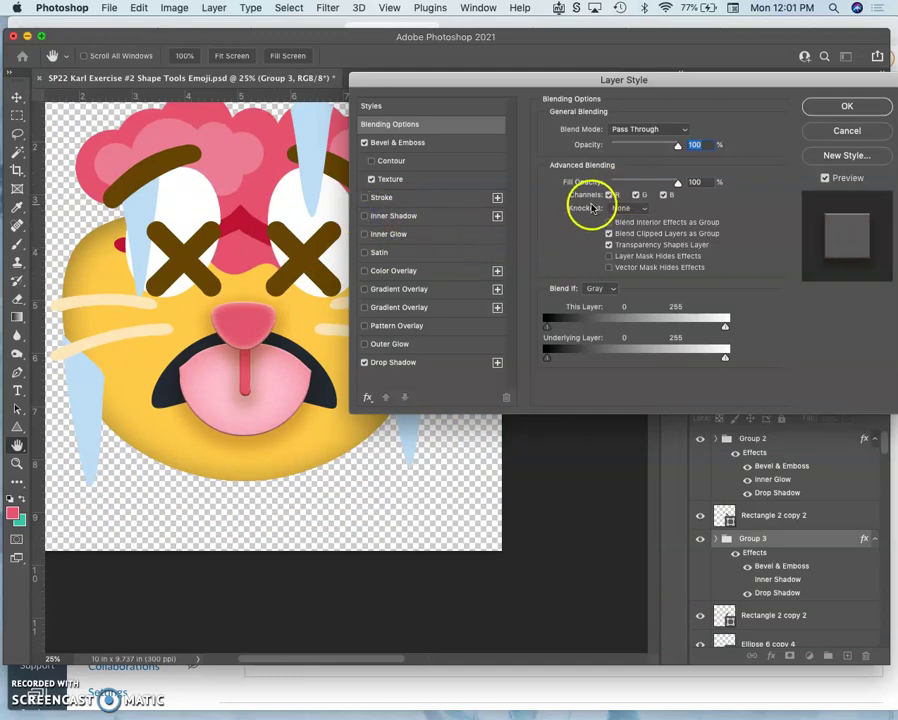
click(365, 364)
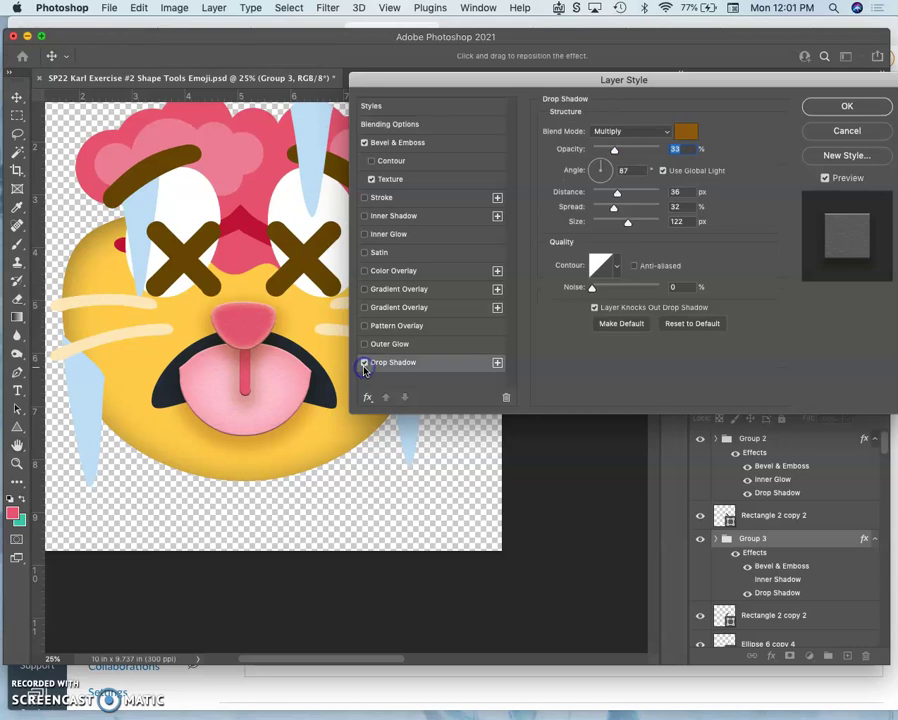
click(365, 363)
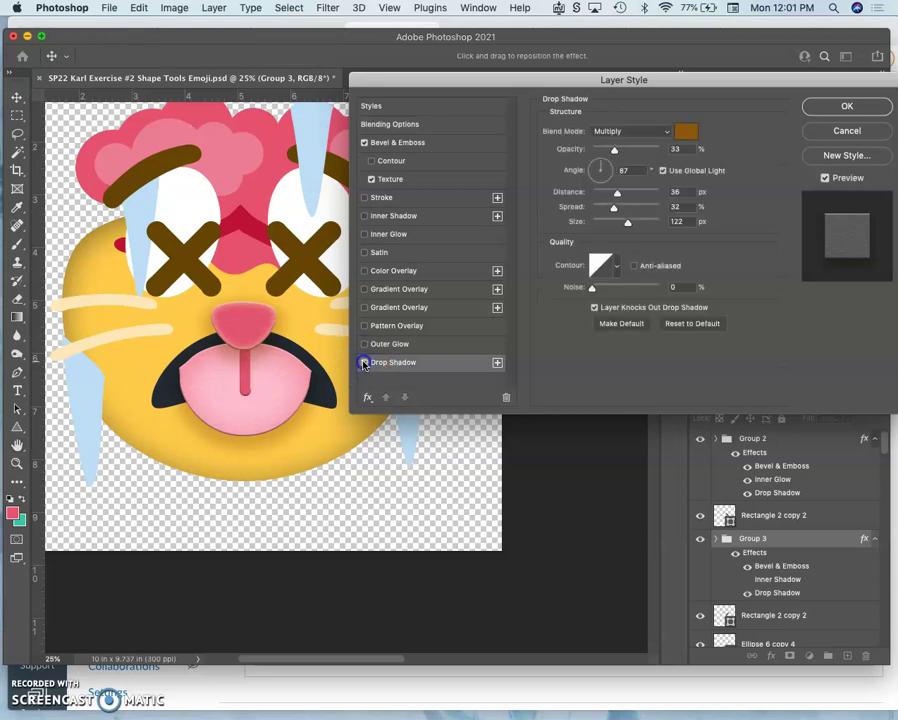
click(365, 363)
click(404, 362)
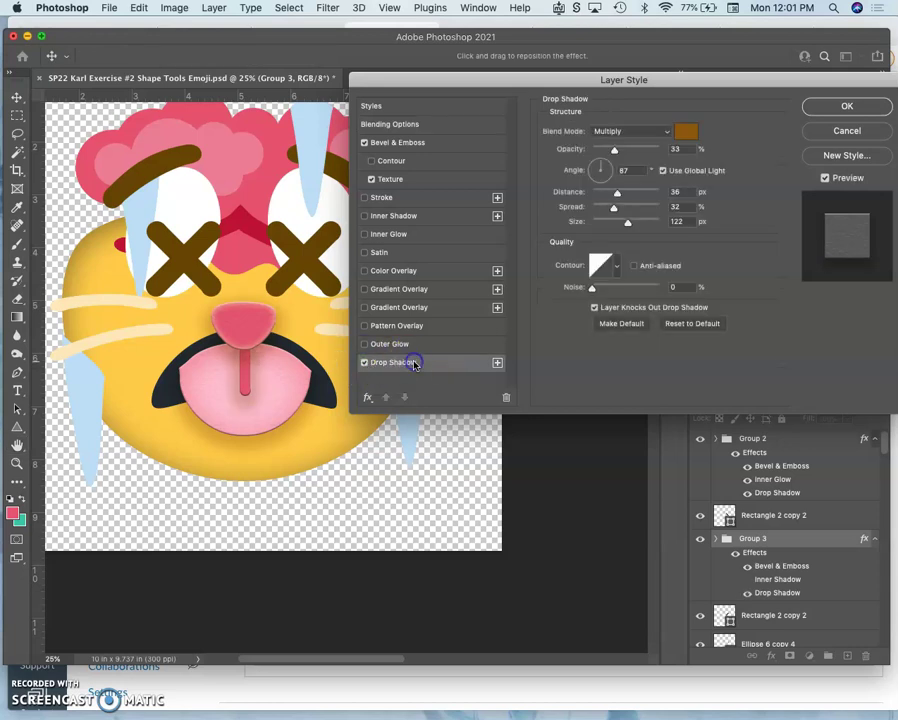
Step: Lower the drop shadow opacity to 18% and set the bevel lighting angle to 74°
drag(614, 152, 604, 154)
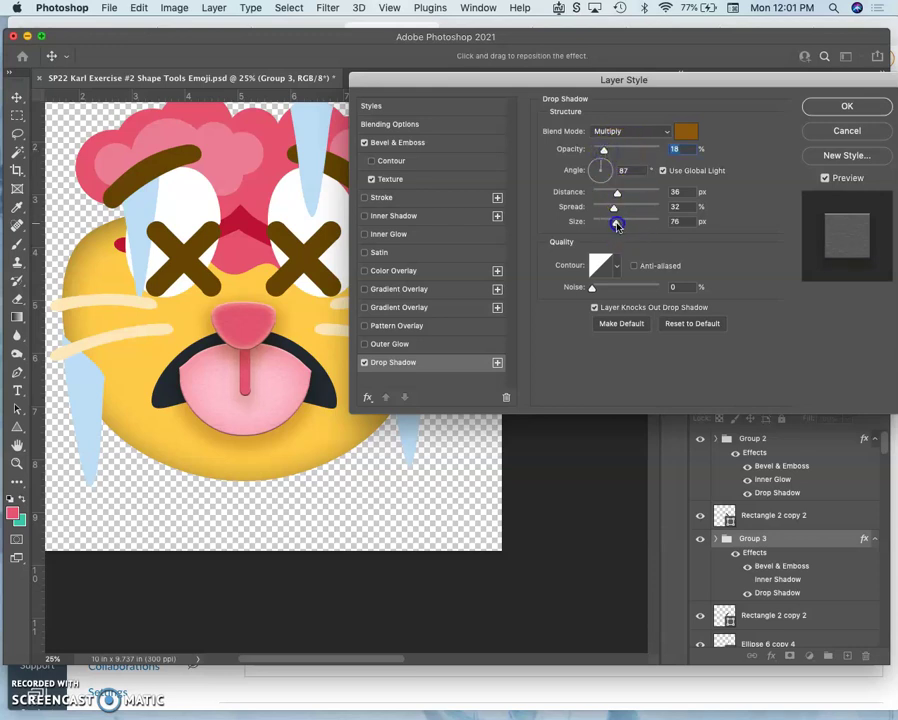
click(397, 143)
mouse_move(631, 243)
mouse_down()
mouse_move(610, 250)
mouse_move(614, 265)
mouse_move(614, 256)
mouse_up()
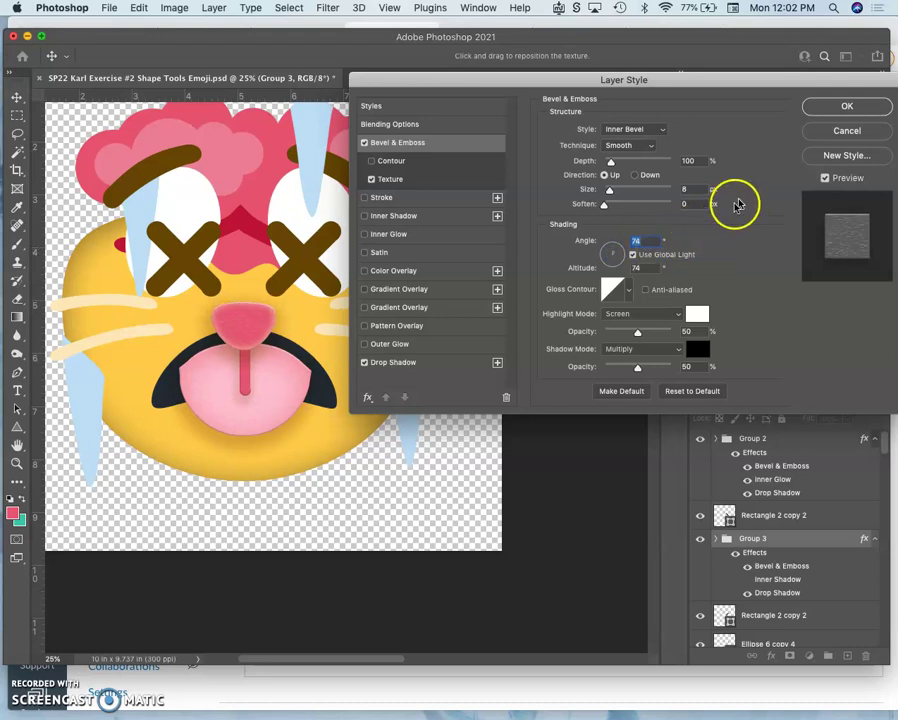
Step: Apply the tongue group's effects, then group the left and right eye whites into Group 4
click(847, 107)
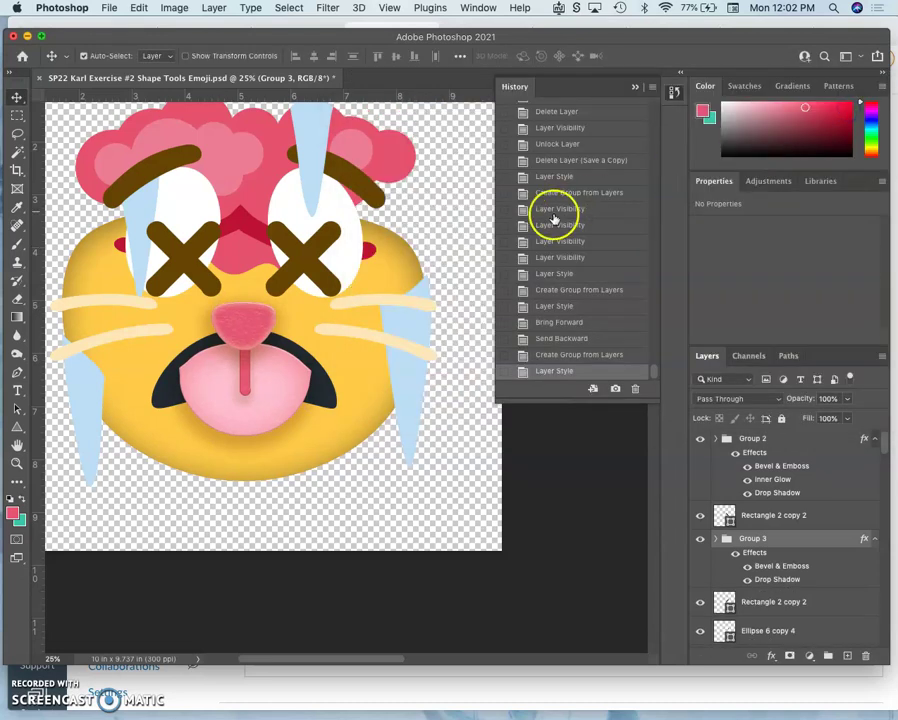
scroll(400, 280, up, 3)
scroll(400, 280, left, 1)
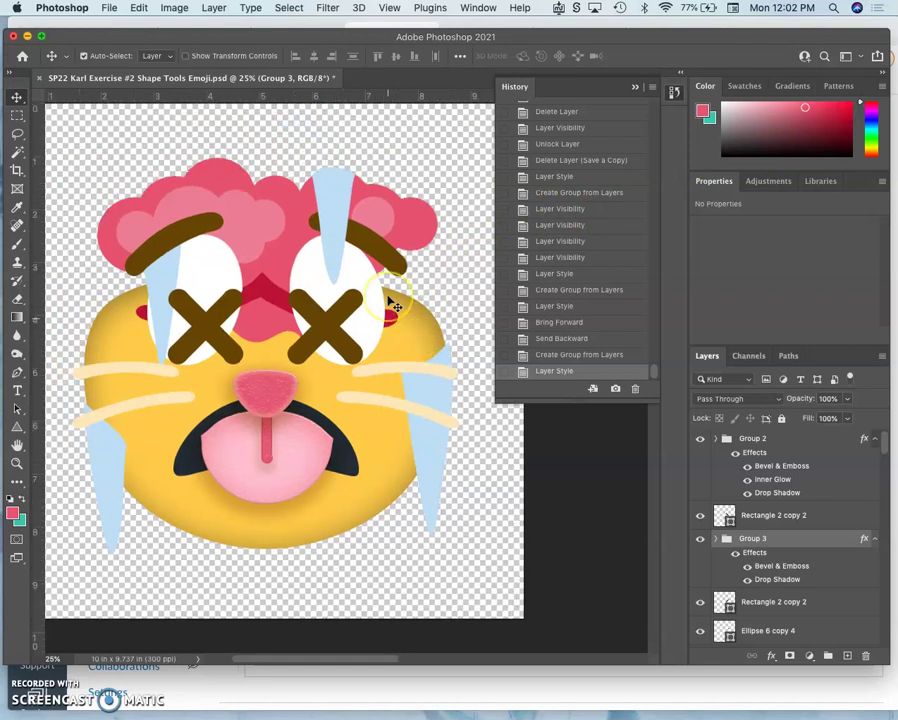
scroll(393, 305, down, 2)
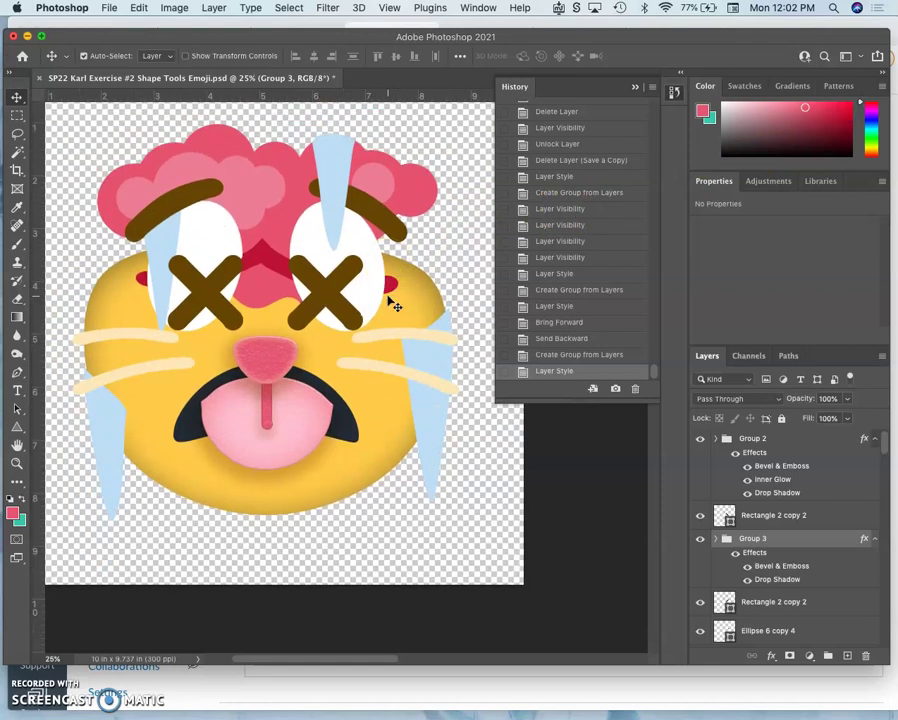
click(208, 243)
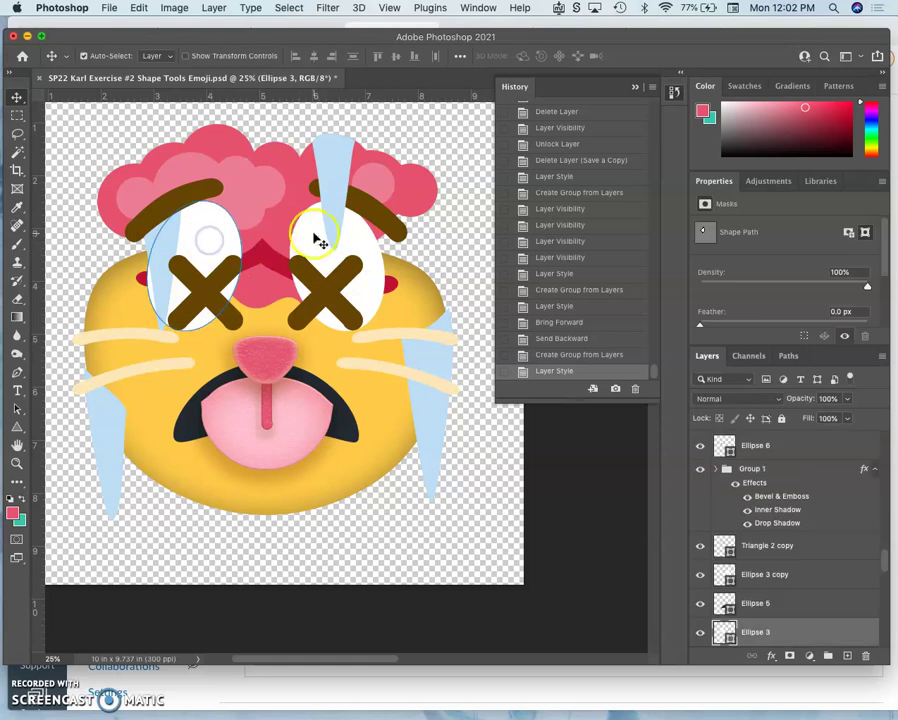
shift+click(328, 245)
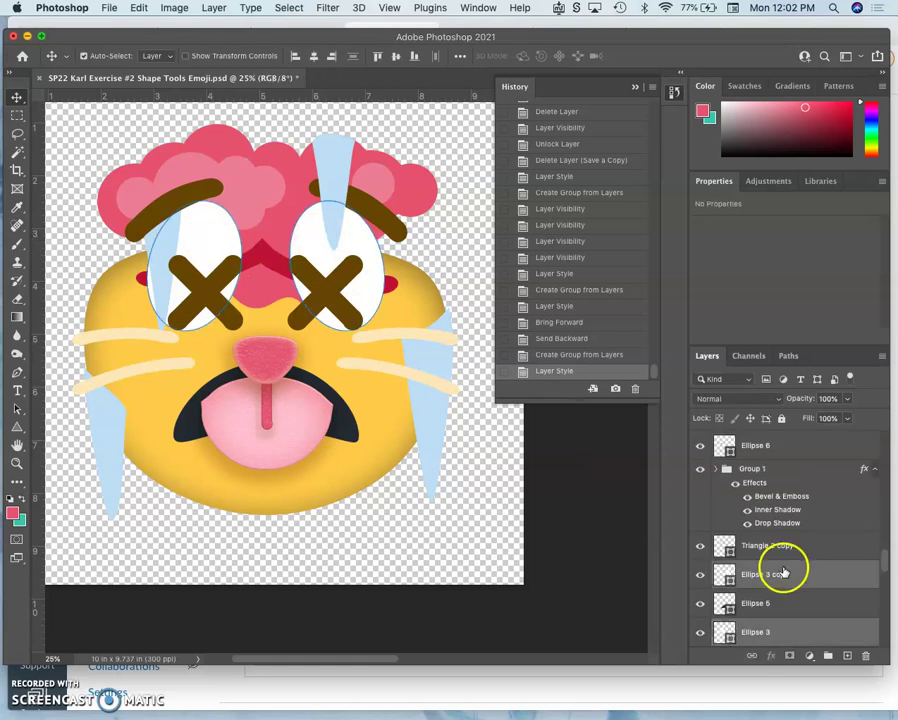
click(829, 656)
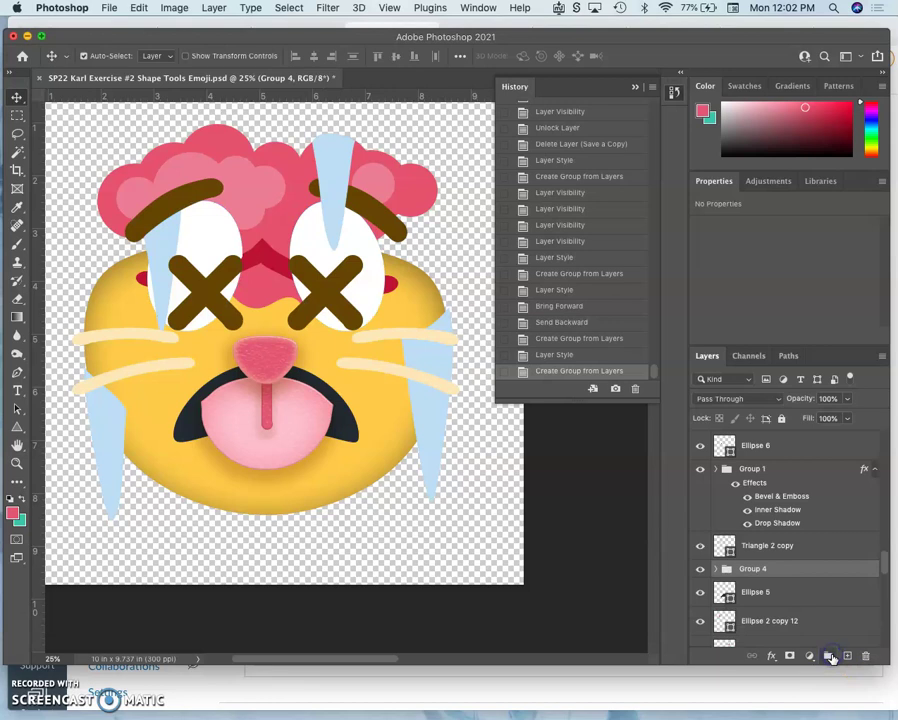
Step: Give Group 4 a drop shadow and an inner shadow coloured dark teal 11584f
double_click(806, 572)
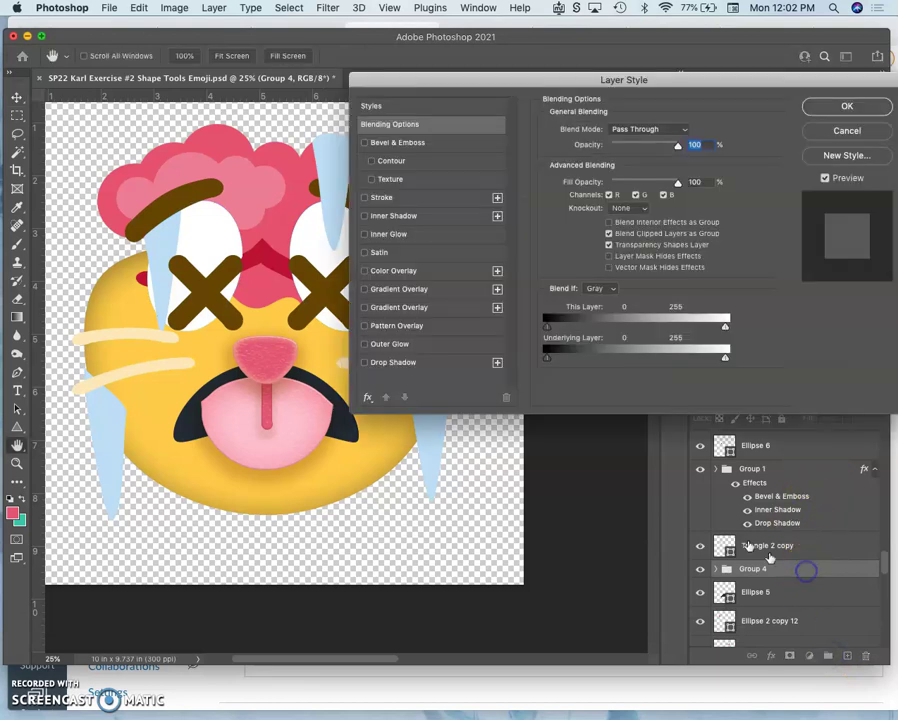
click(365, 362)
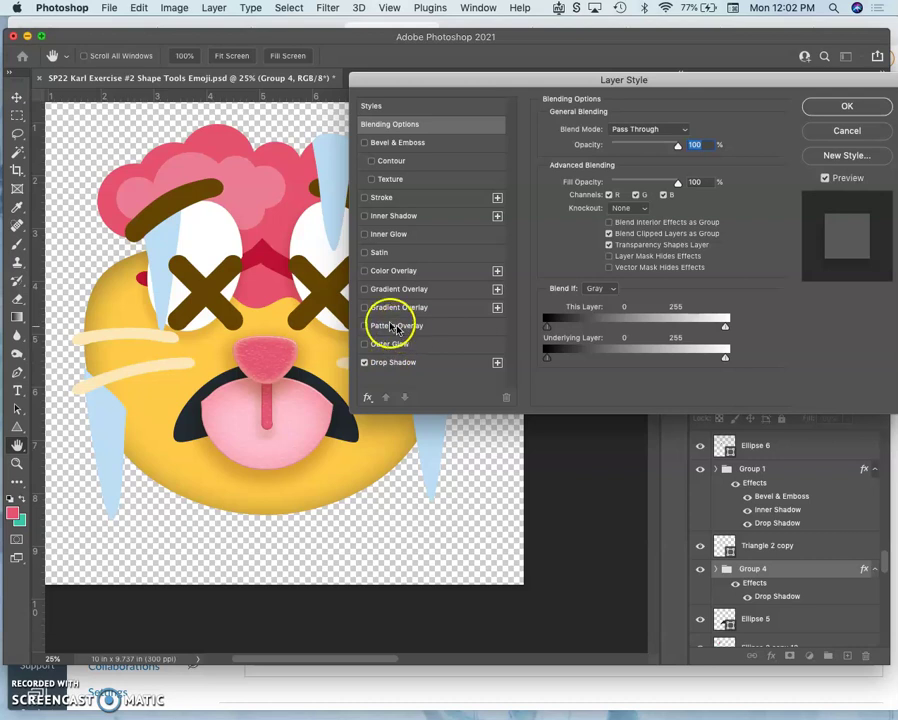
click(365, 216)
click(398, 219)
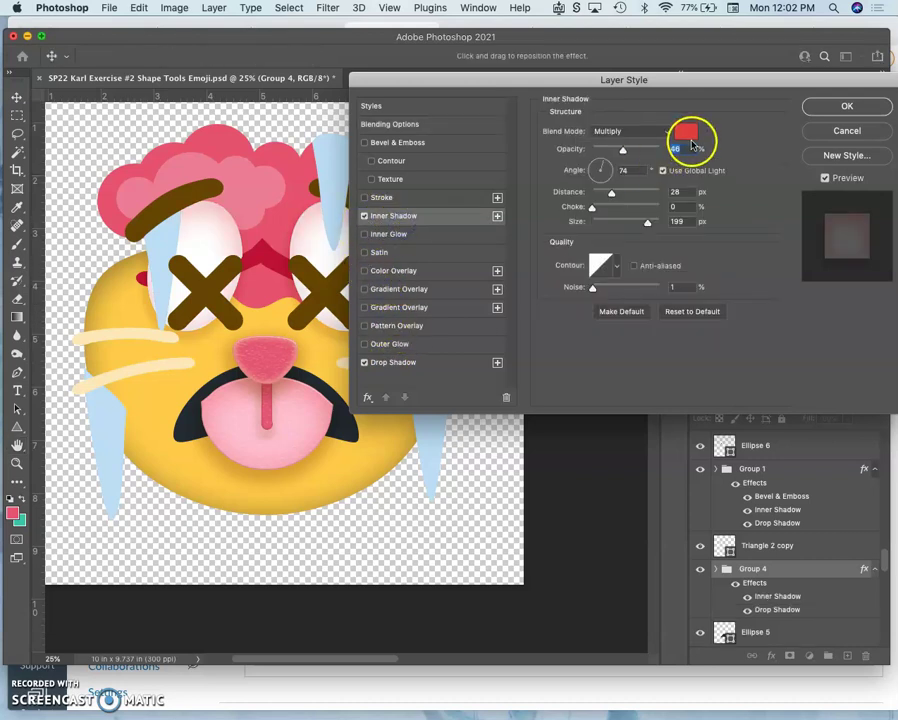
click(686, 136)
drag(724, 194, 724, 182)
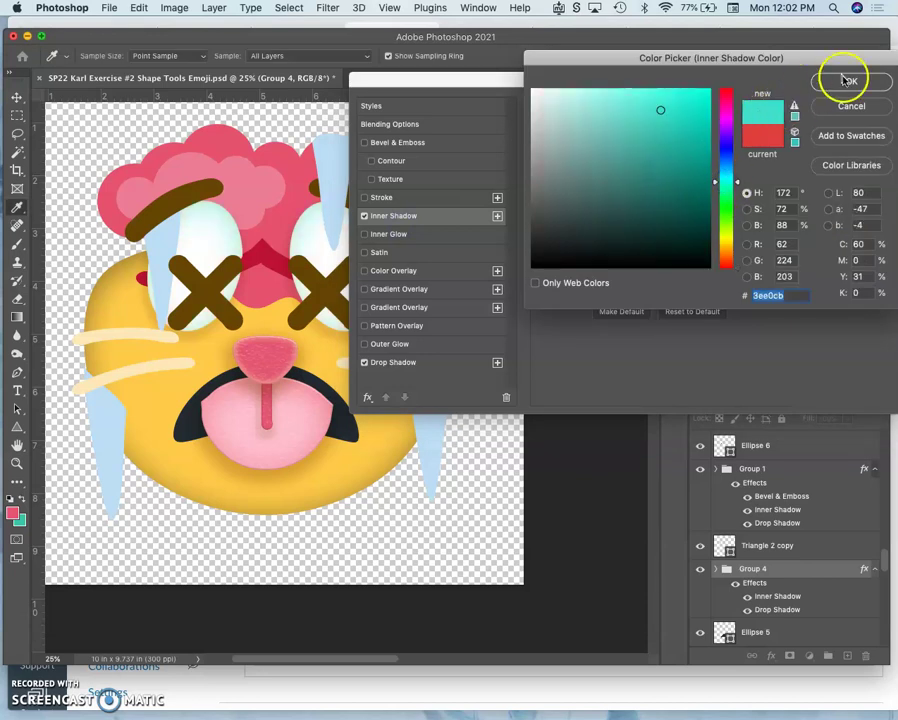
drag(653, 173, 675, 205)
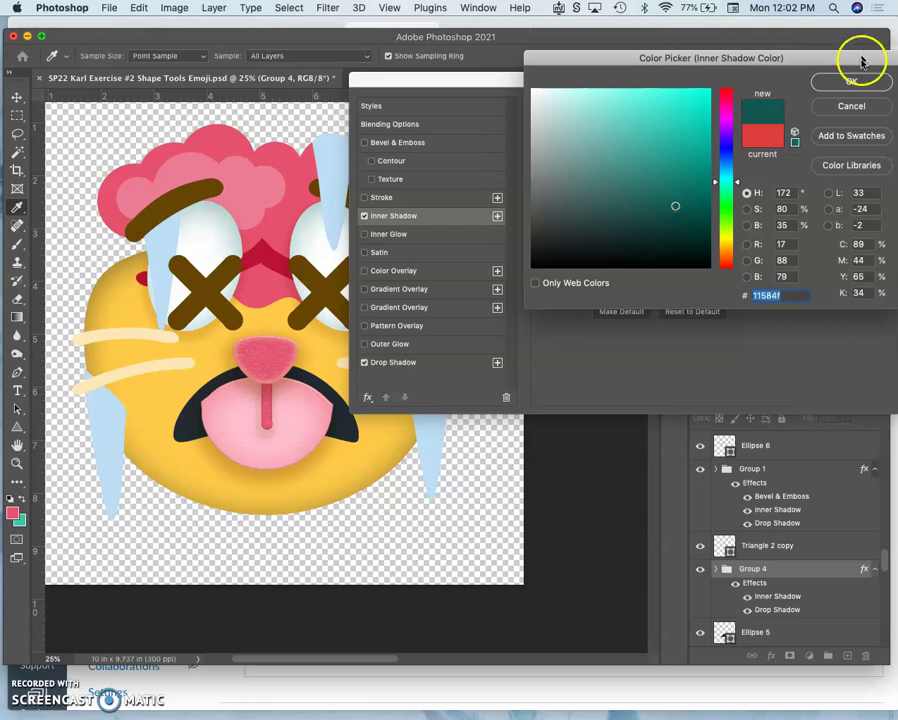
Step: Apply the eye group's teal shadow styles and save the document
click(843, 81)
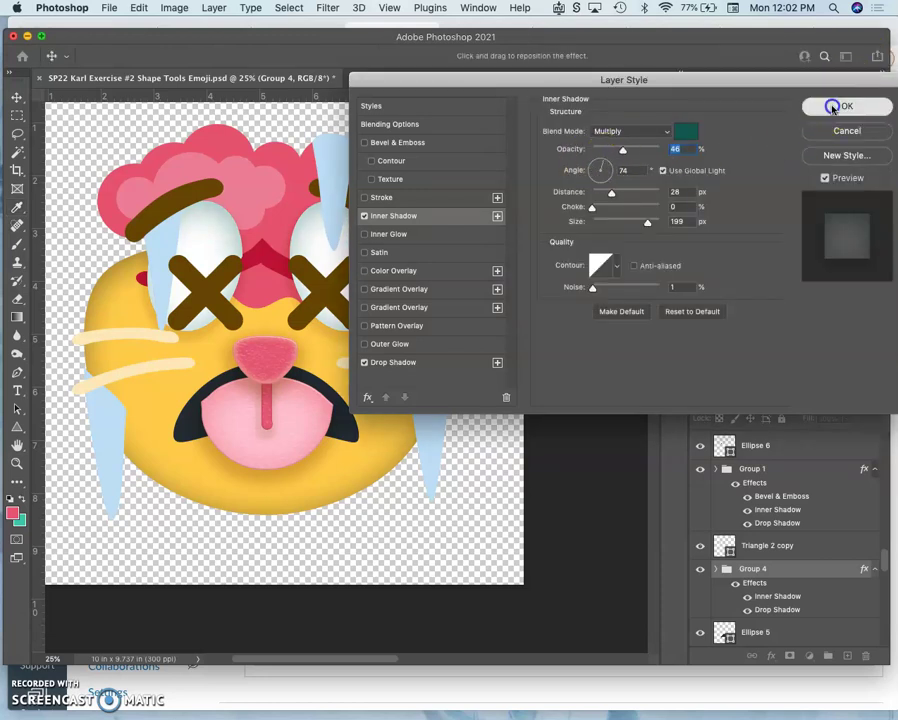
click(840, 106)
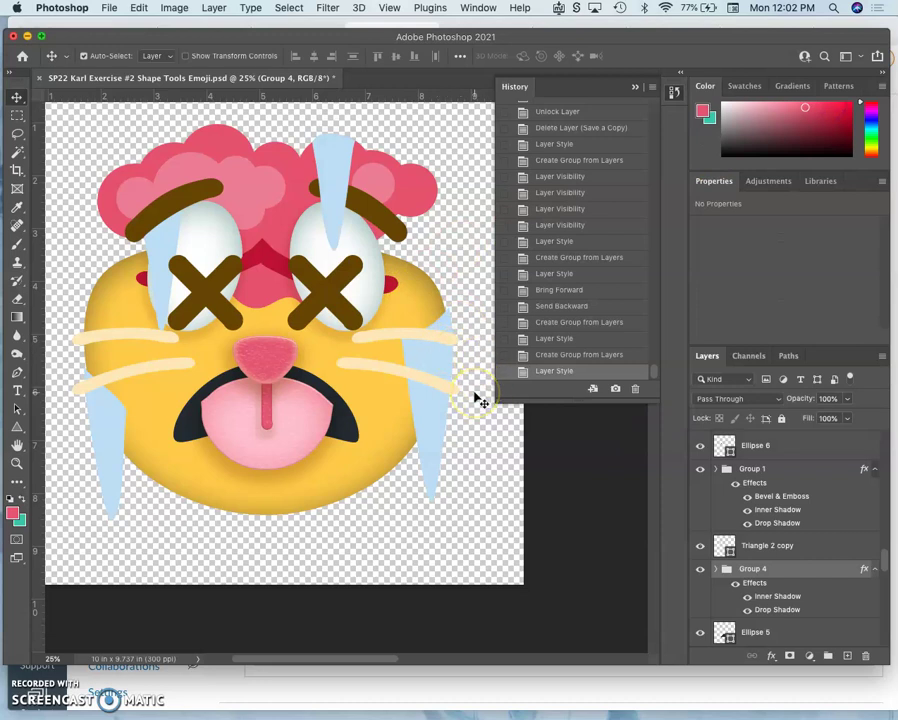
key(super+s)
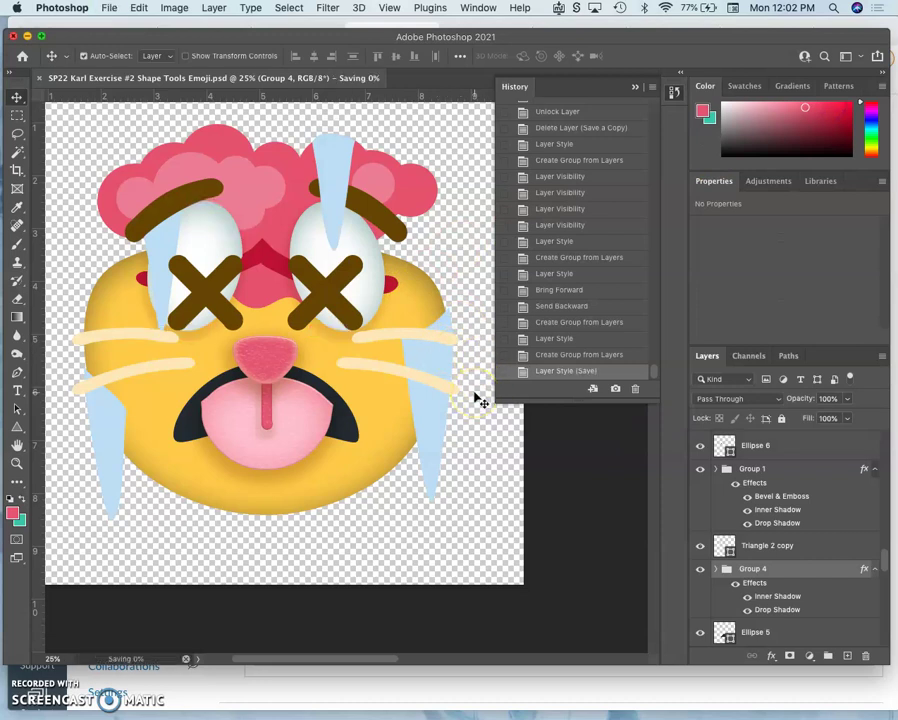
Step: Zoom in on the cat's face and toggle Group 1's effects on and off to compare
key(super+equal)
key(super+equal)
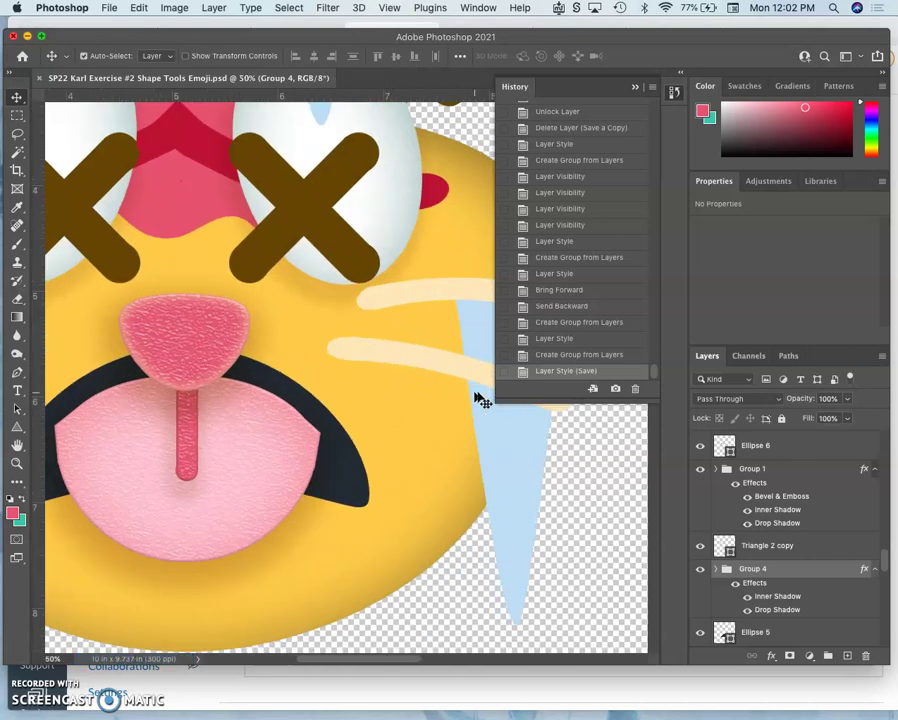
click(742, 483)
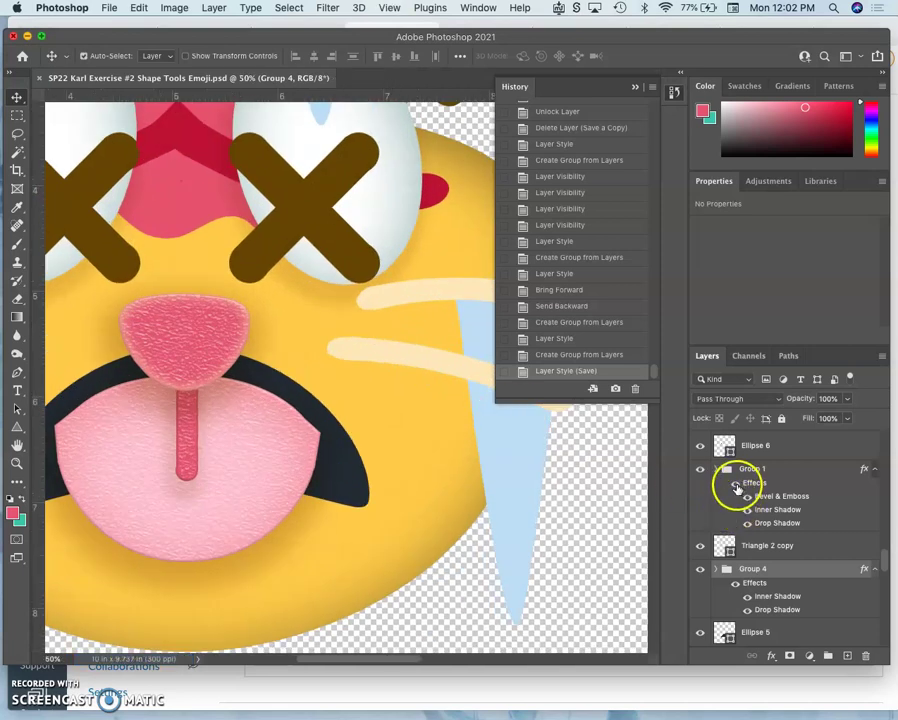
click(738, 487)
click(738, 487)
click(738, 487)
click(737, 488)
click(737, 488)
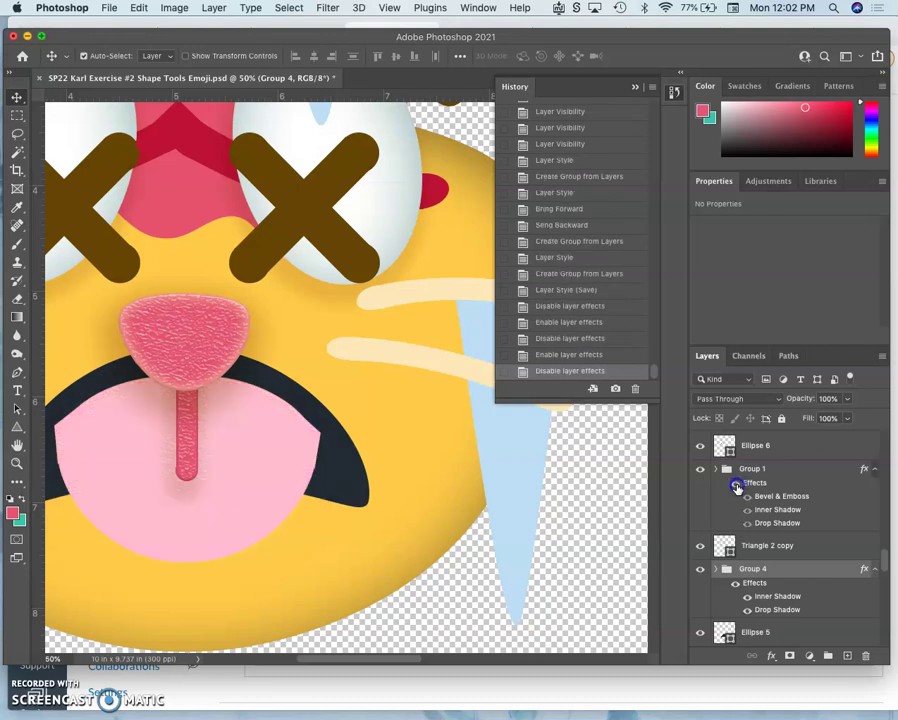
click(737, 488)
click(737, 488)
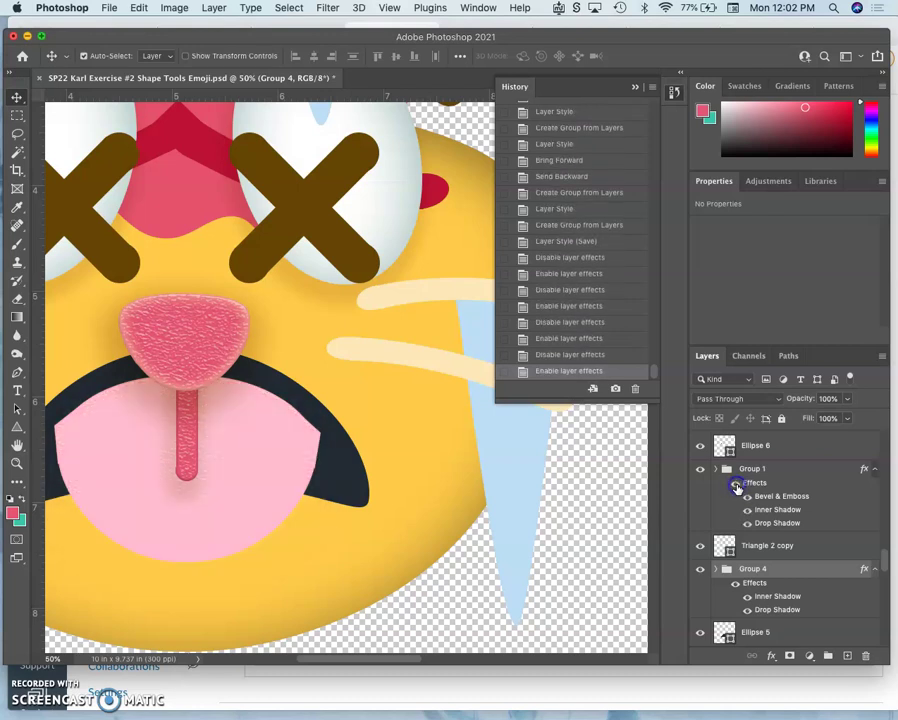
click(737, 488)
click(751, 493)
Step: In Group 1's Layer Style, adjust opacity, lower the bevel highlight opacity, and change the texture depth
double_click(750, 485)
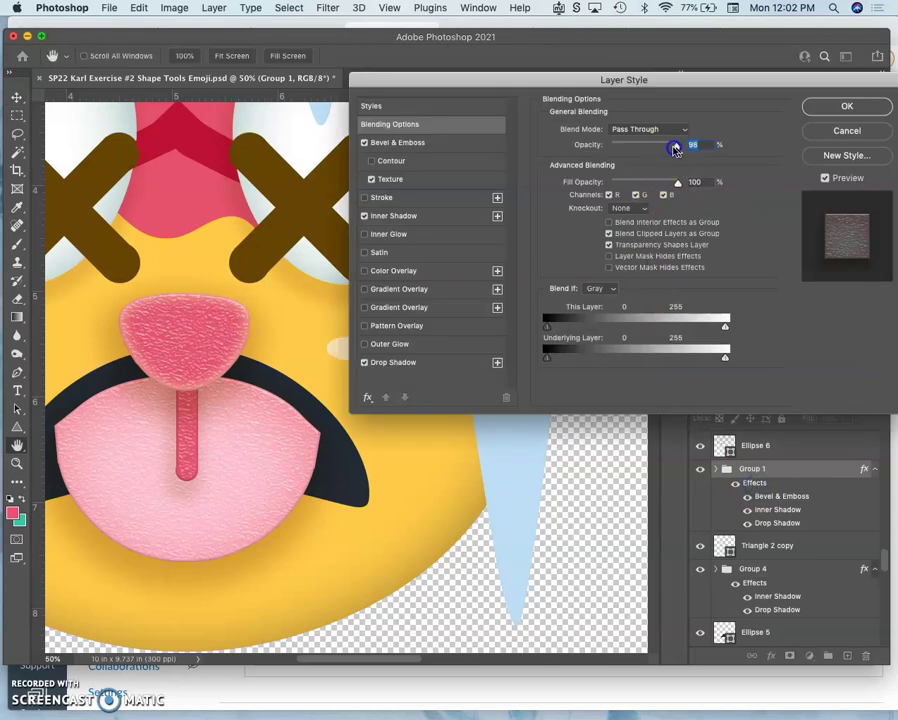
mouse_move(672, 148)
mouse_down()
mouse_move(659, 149)
mouse_move(692, 144)
mouse_up()
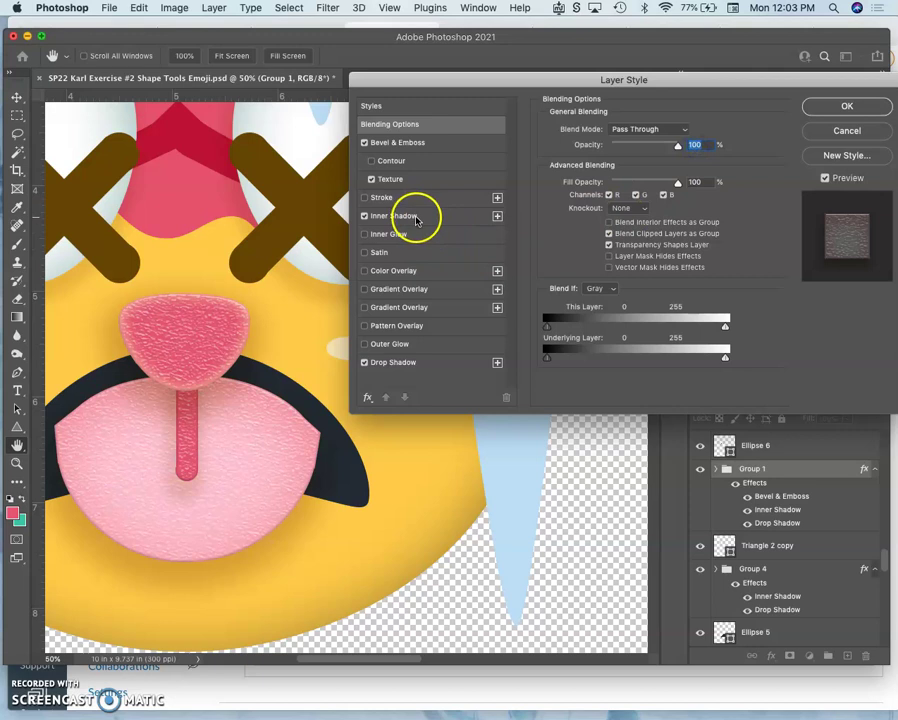
click(412, 179)
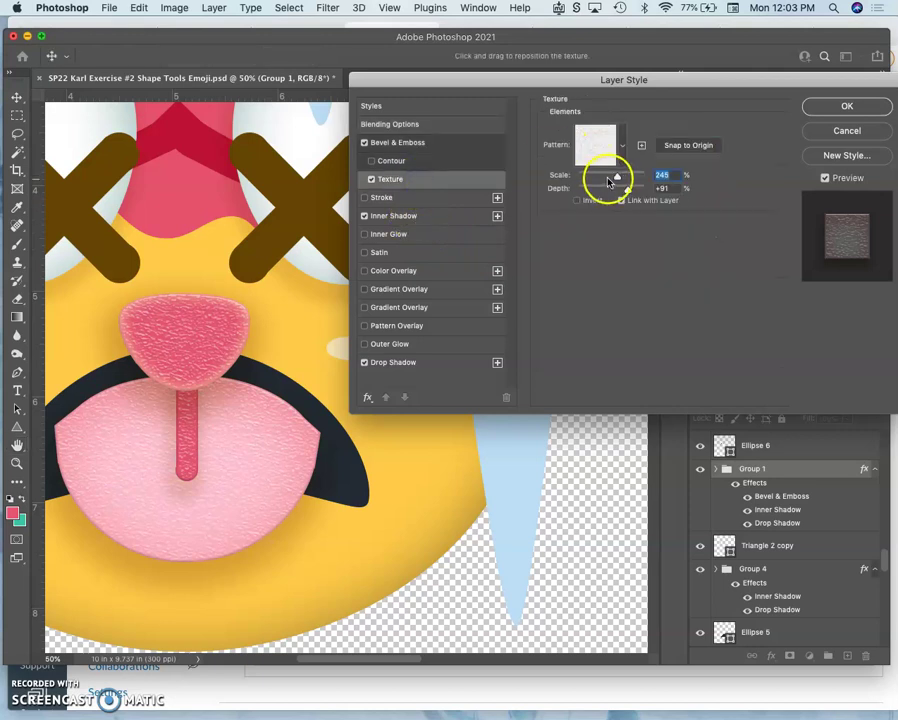
click(440, 143)
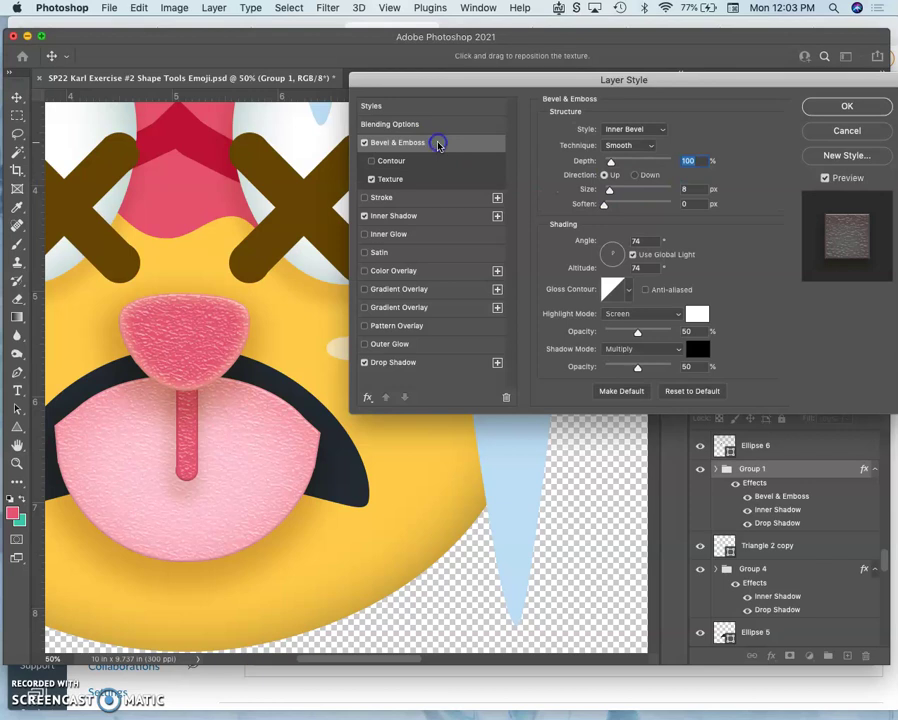
click(638, 335)
drag(628, 337, 626, 338)
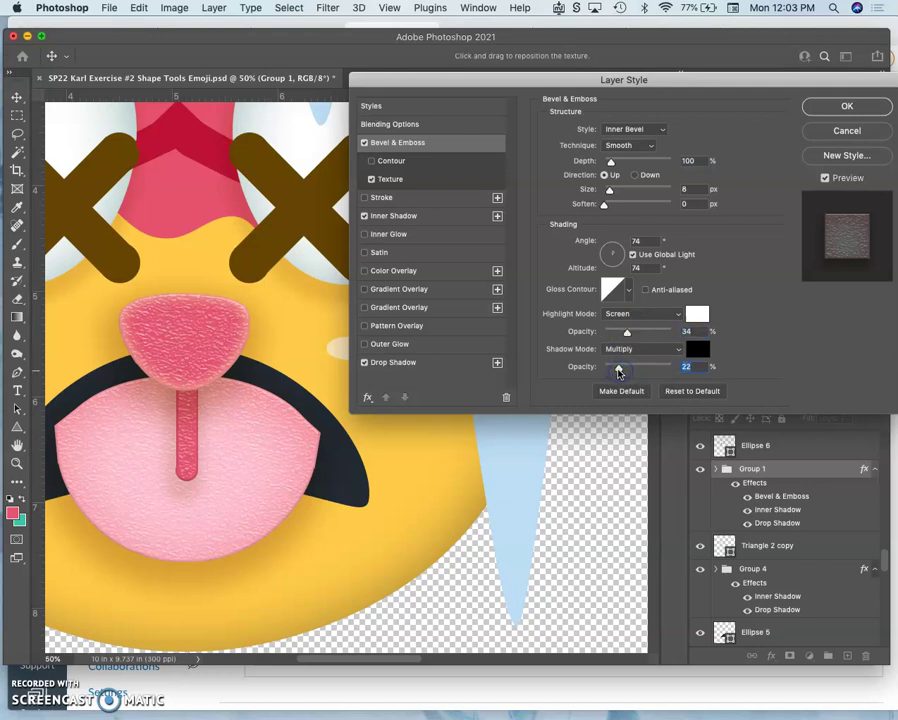
click(394, 180)
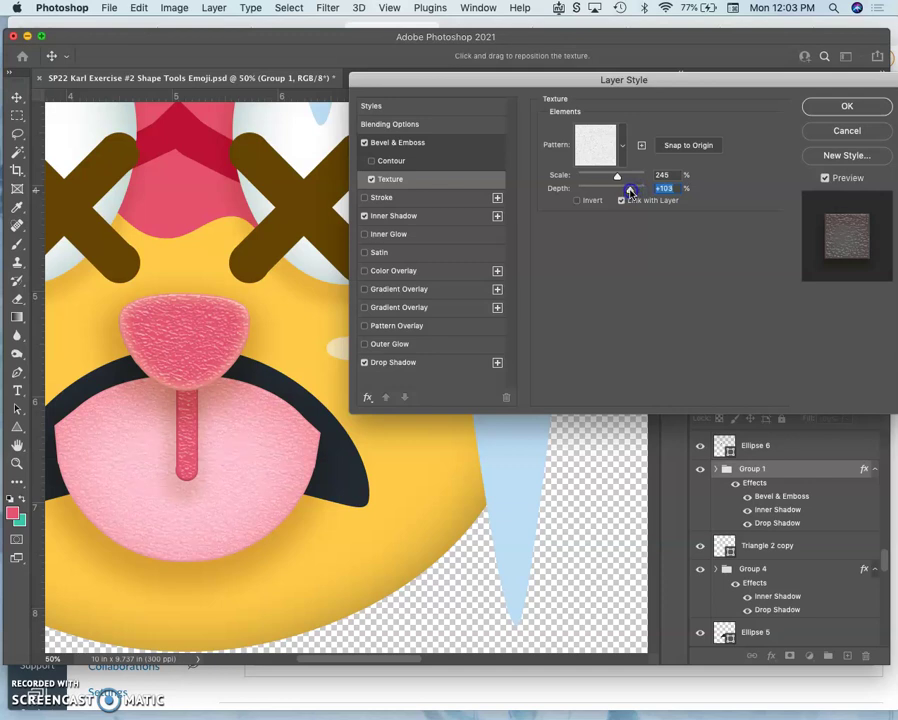
drag(639, 190, 637, 191)
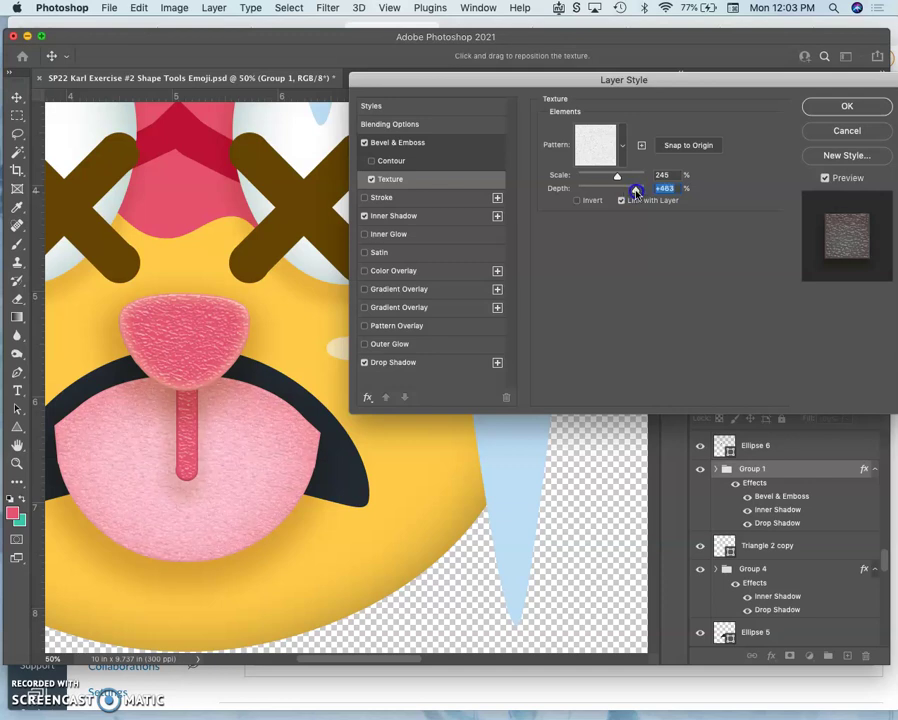
Step: Apply Group 1's style changes and select Group 2 in the Layers panel
click(838, 106)
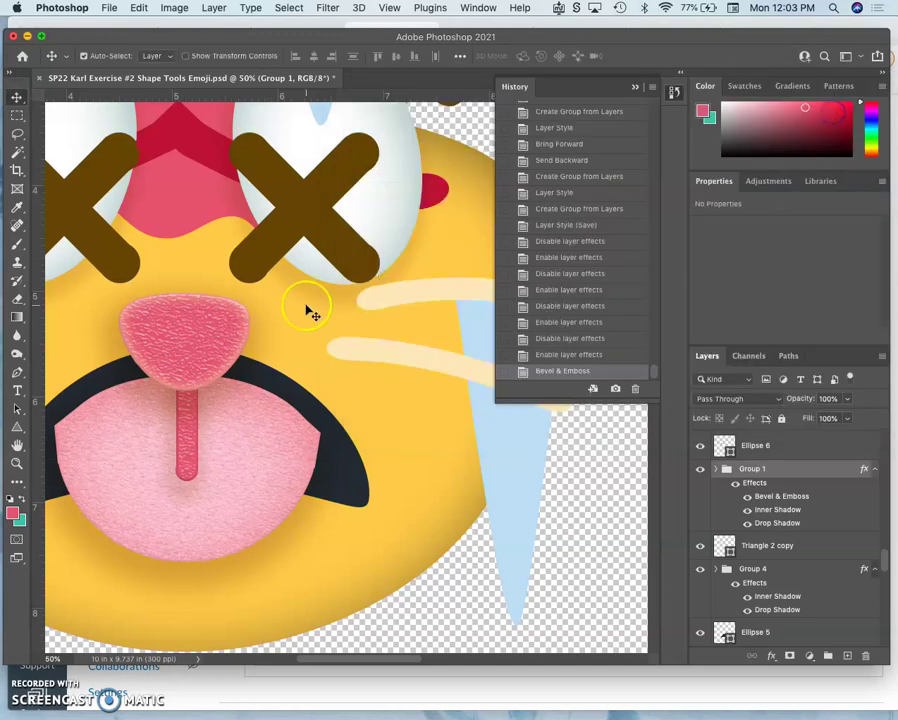
click(226, 340)
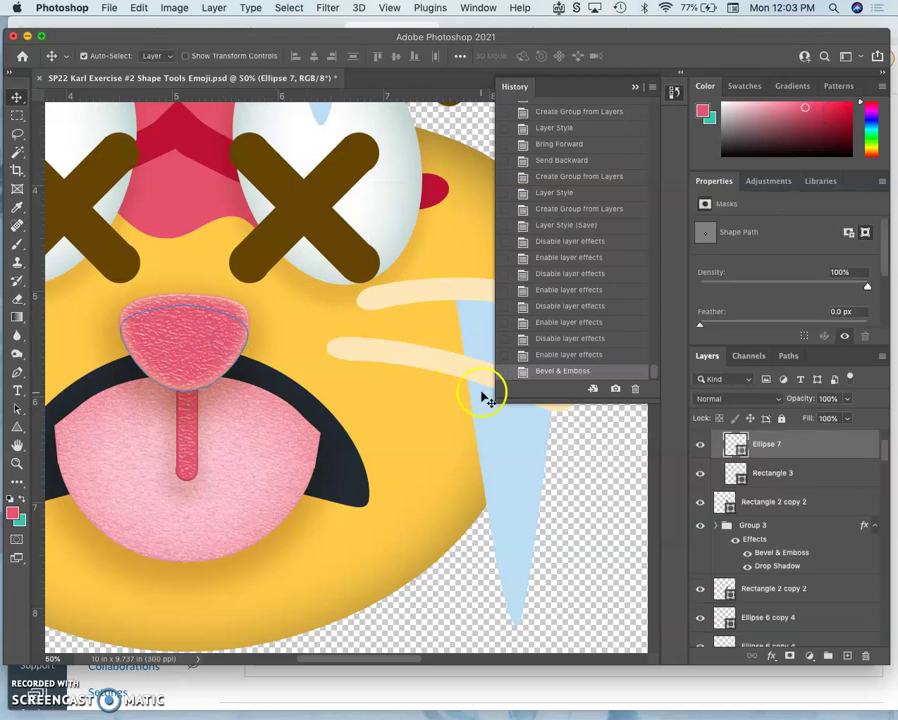
scroll(744, 452, up, 3)
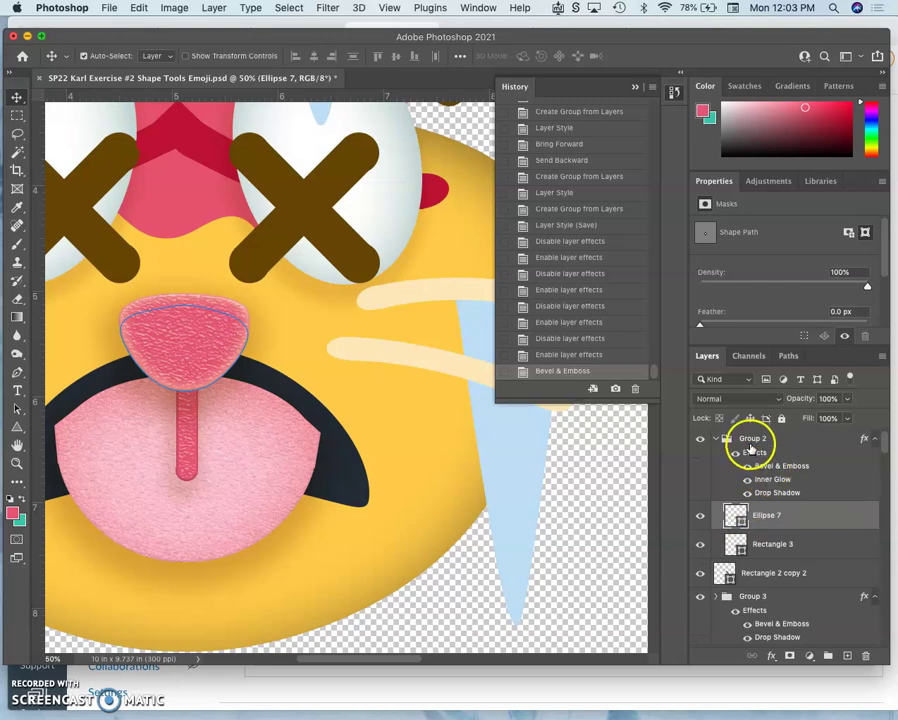
click(751, 440)
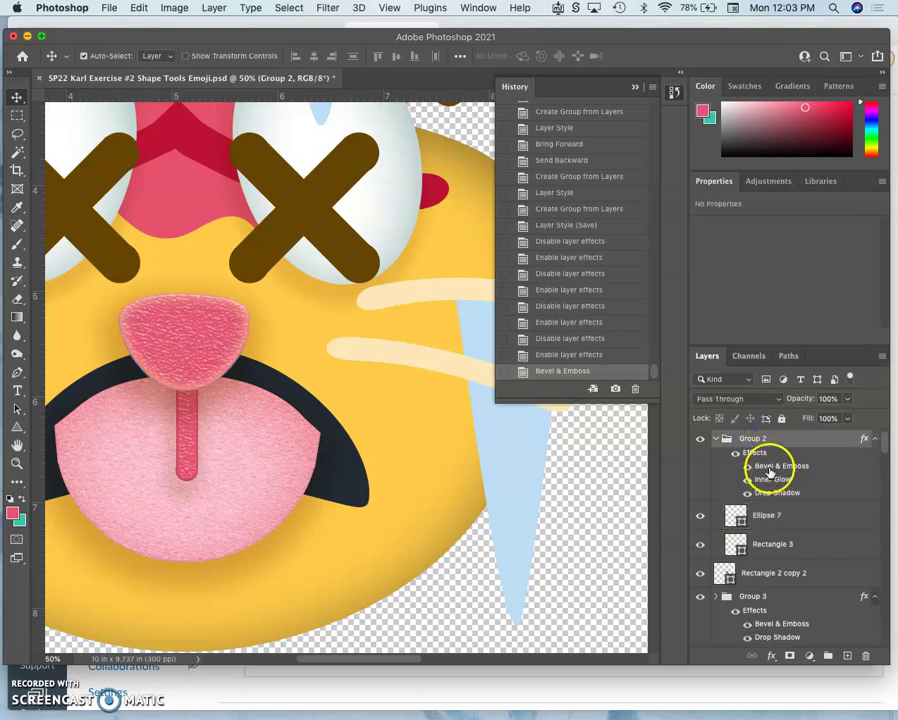
Step: Set Group 2's bevel texture depth to +43% at about 149% scale
double_click(769, 467)
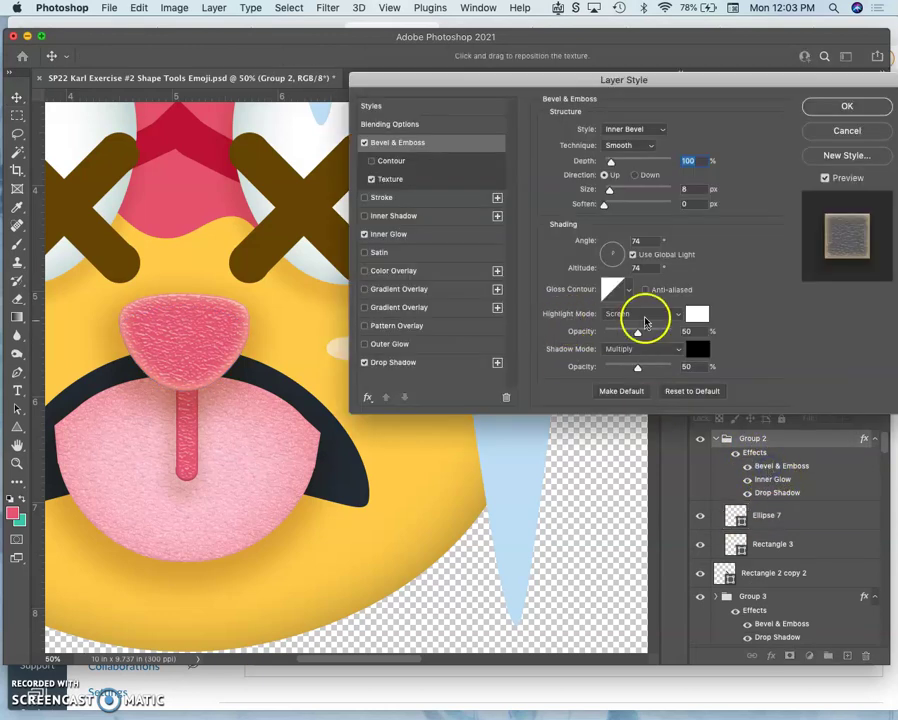
click(427, 179)
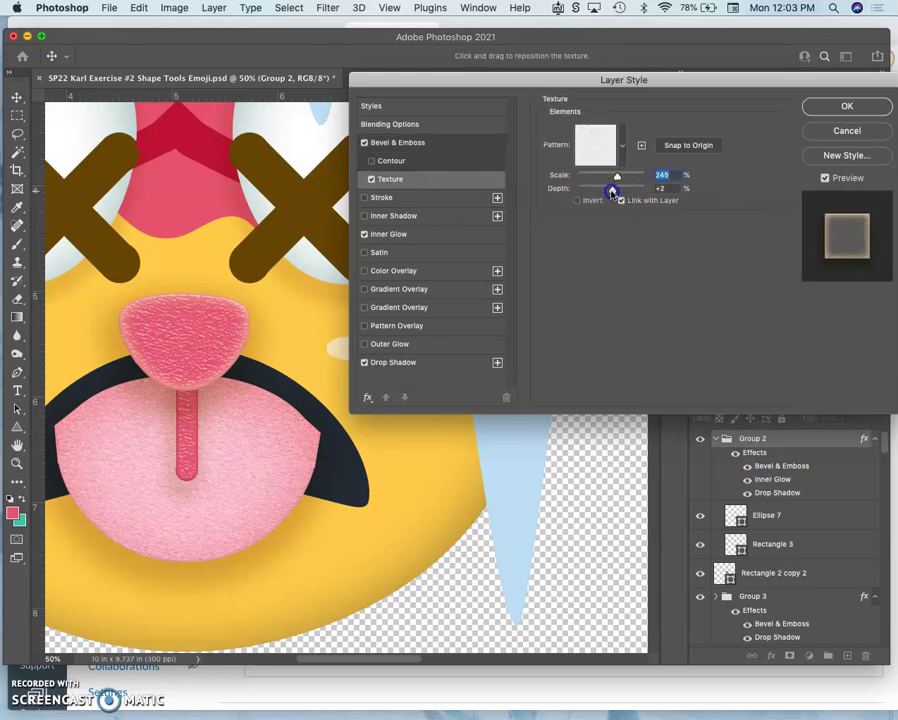
drag(611, 191, 610, 192)
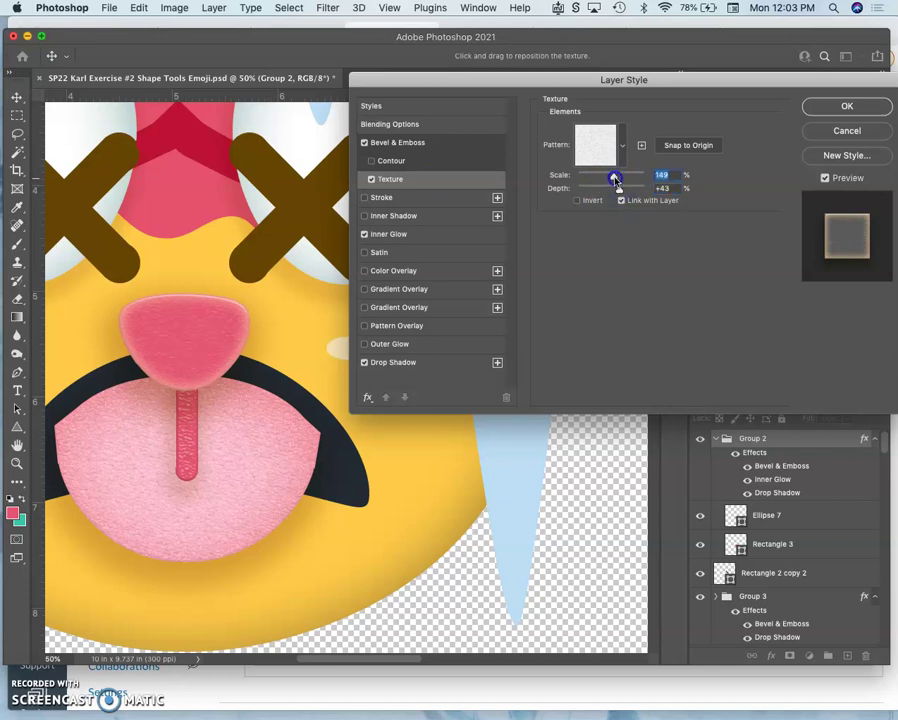
click(828, 106)
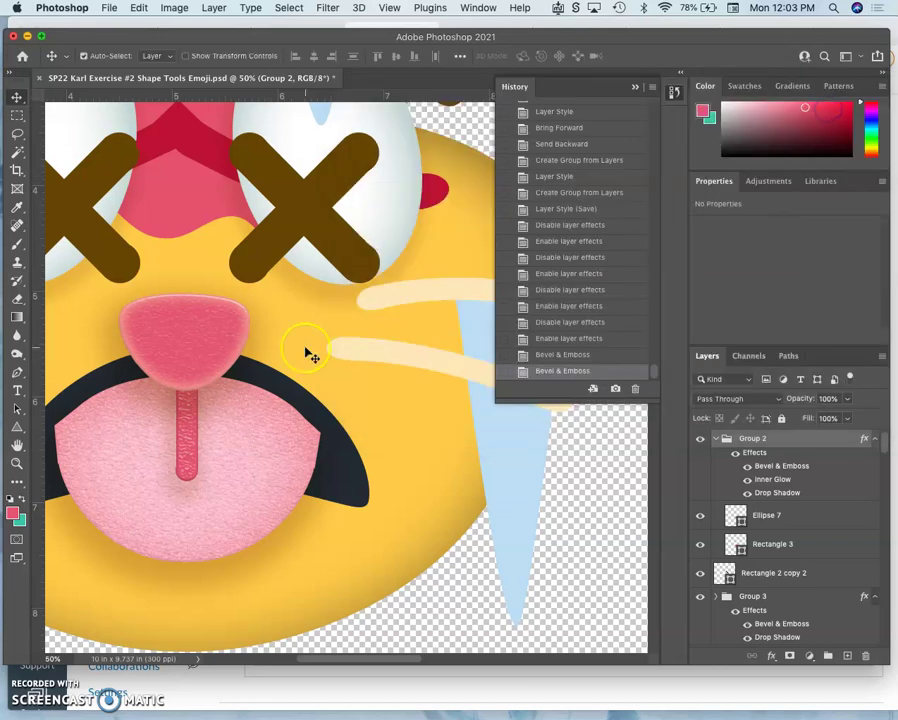
Step: Zoom out to 25% and save the emoji PSD
key(super+minus)
key(super+minus)
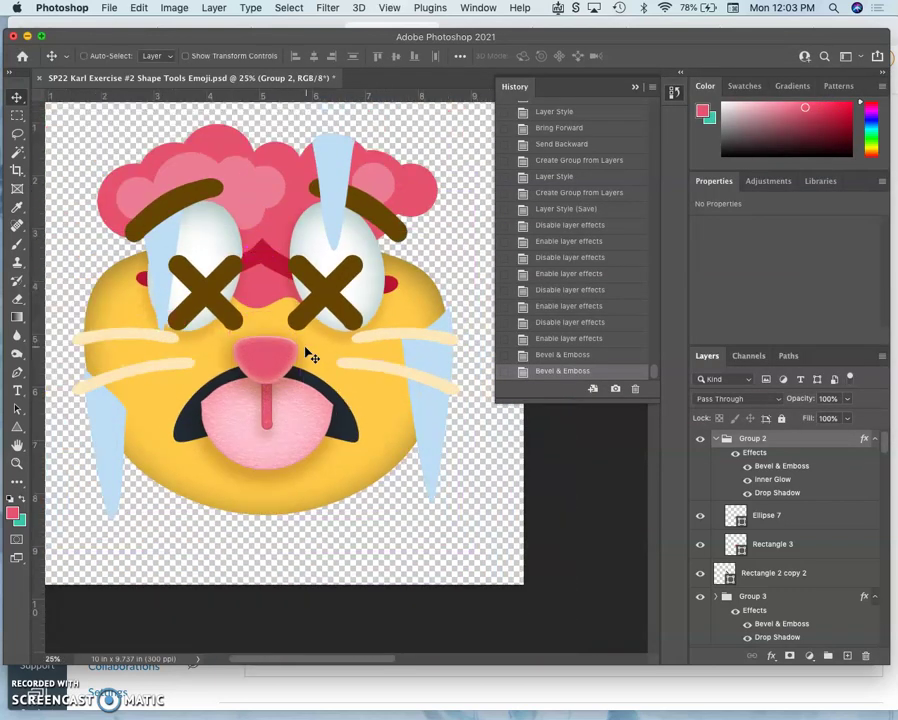
key(super+s)
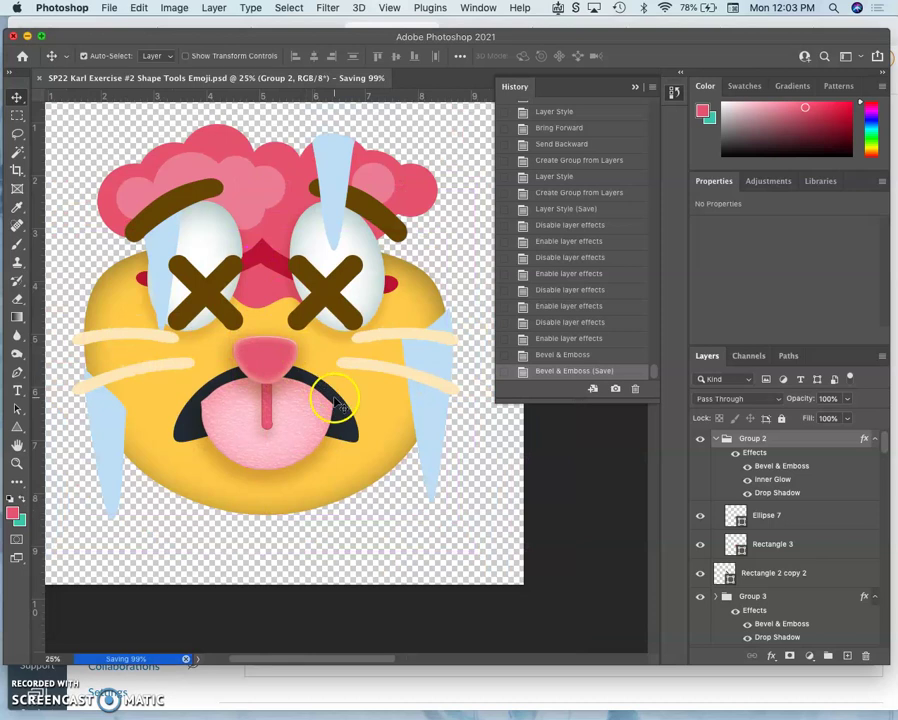
scroll(330, 300, up, 2)
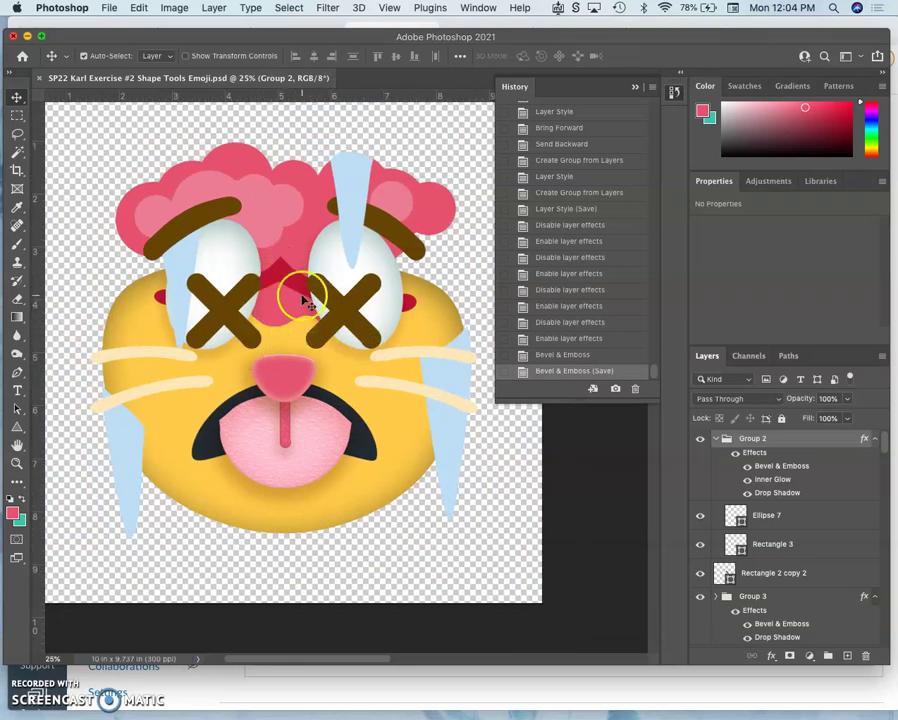
Step: Enable a Gradient Overlay on the top icicle layer 'Triangle 2 copy 3'
click(346, 199)
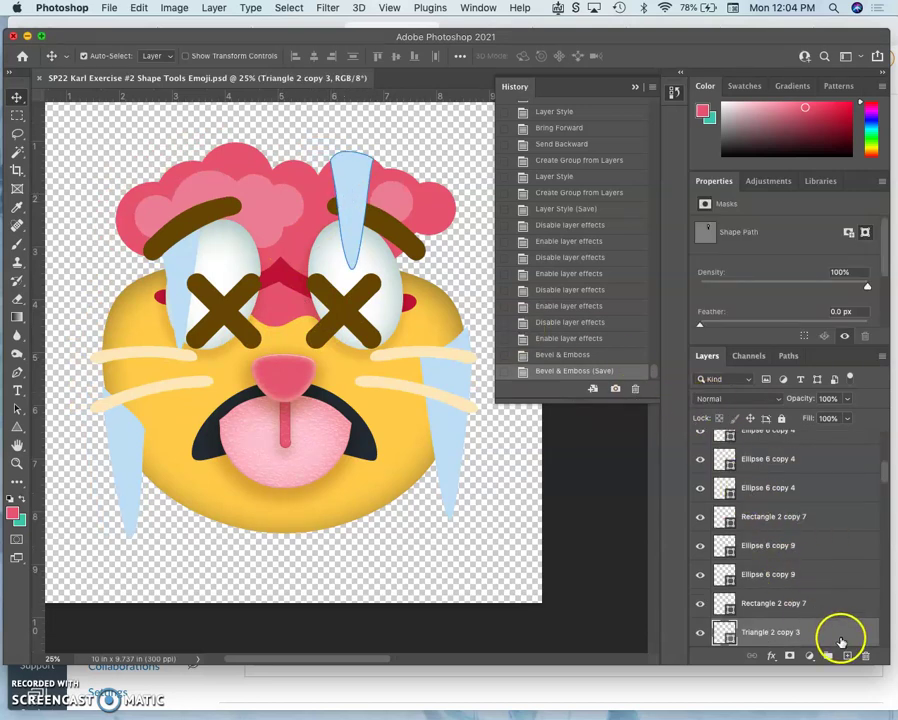
double_click(840, 638)
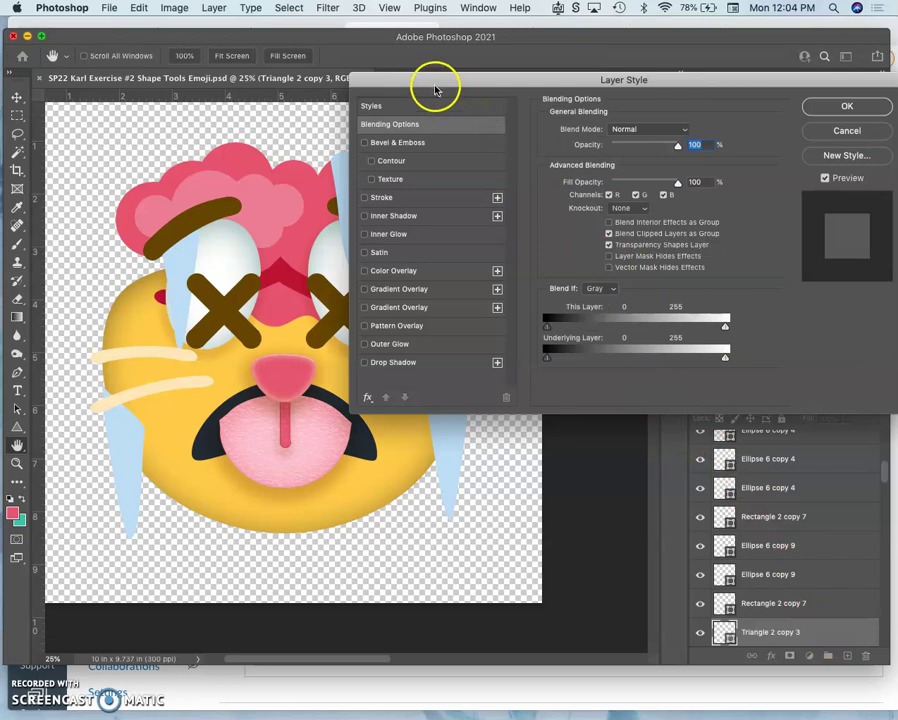
drag(436, 88, 522, 133)
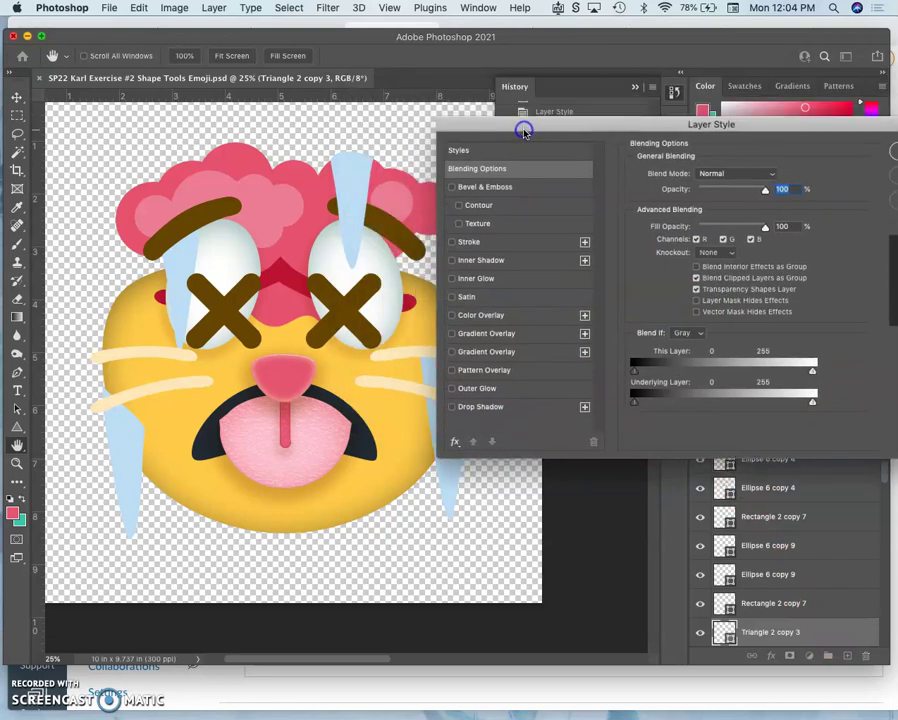
click(452, 334)
click(486, 334)
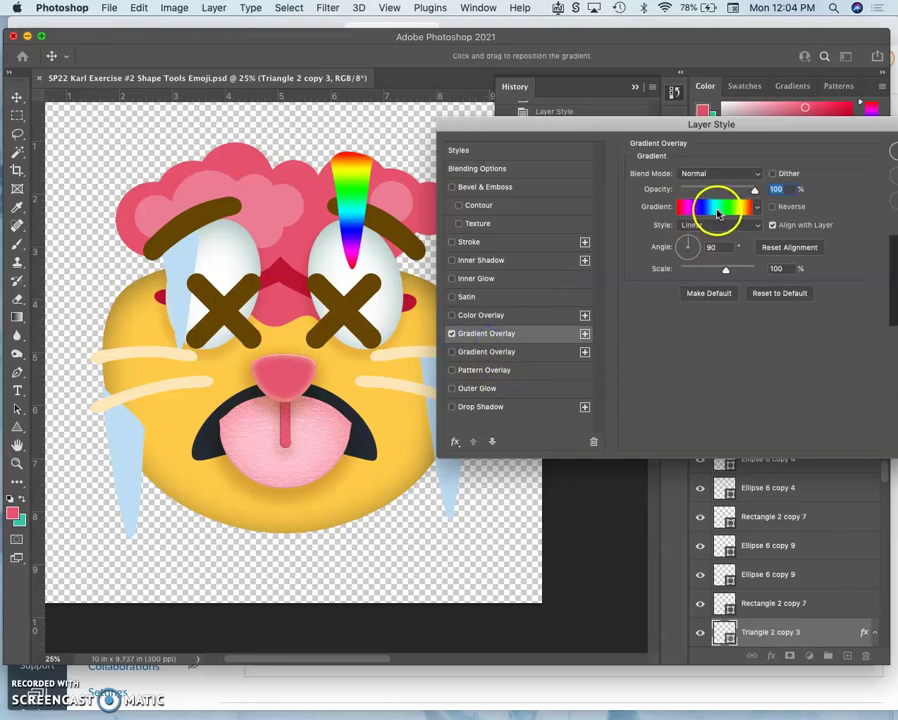
Step: Apply the Chrome gradient preset to the overlay and angle it to 167°
click(716, 207)
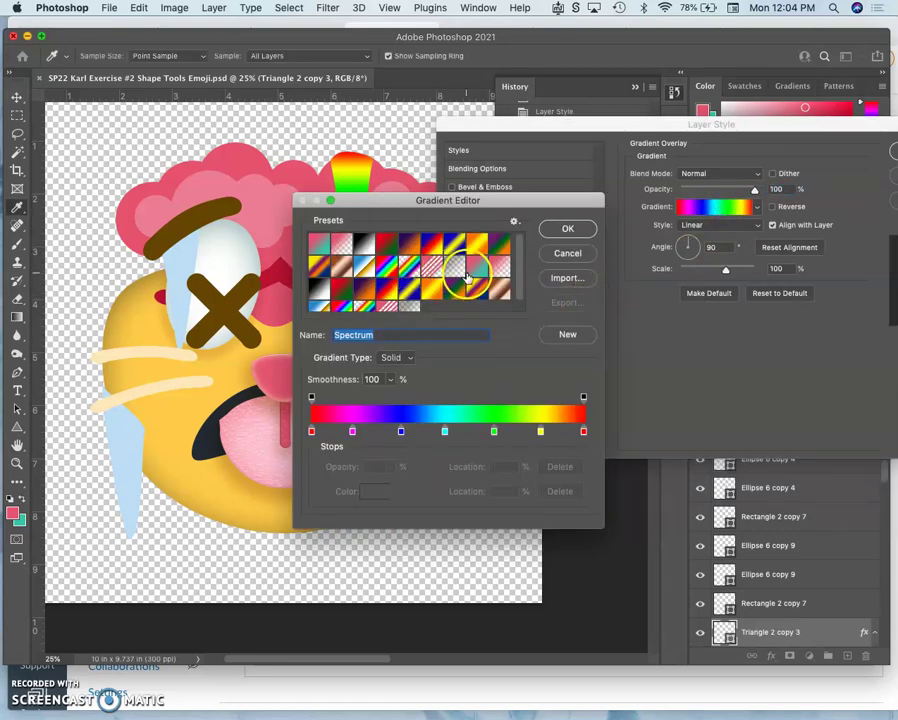
scroll(410, 293, down, 2)
click(320, 297)
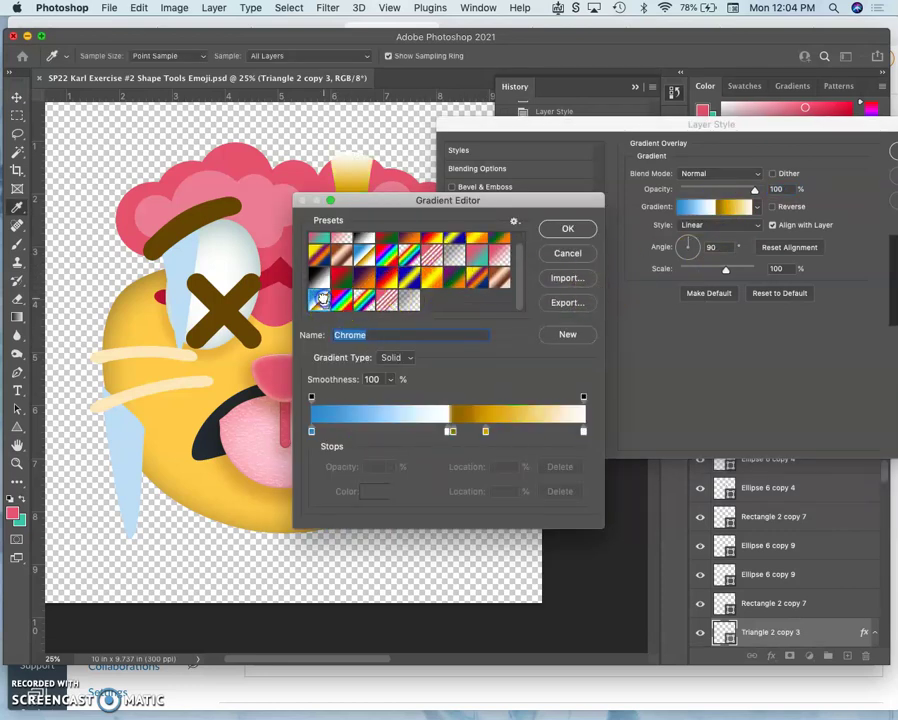
drag(411, 200, 524, 258)
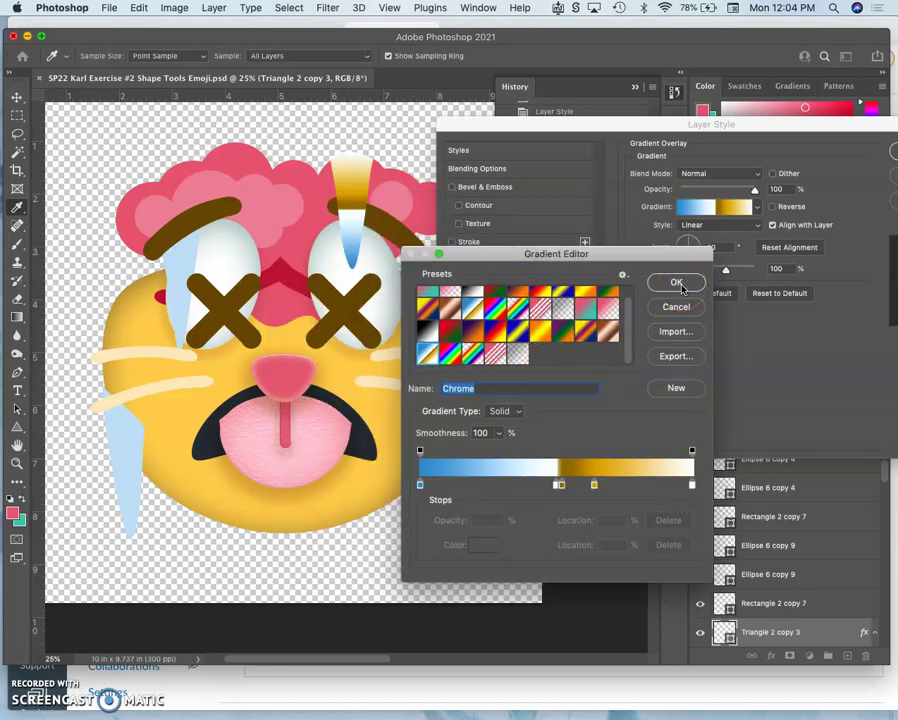
click(677, 284)
drag(687, 249, 678, 247)
Step: Adjust the overlay's angle, scale and opacity, and switch its blend mode to Soft Light
click(725, 271)
drag(724, 272, 713, 273)
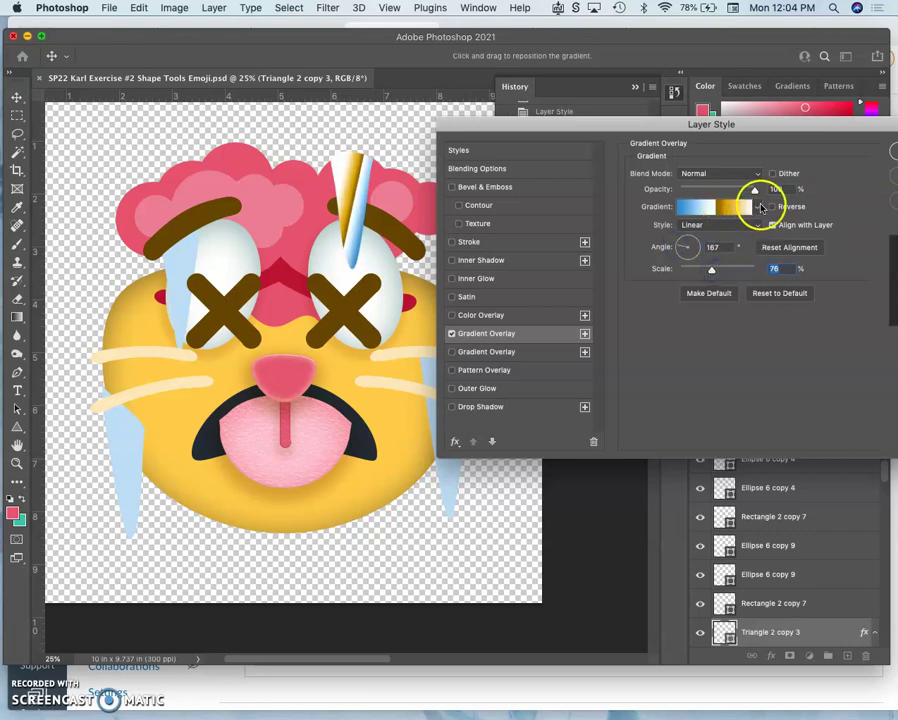
mouse_move(754, 189)
mouse_down()
mouse_move(735, 191)
mouse_move(734, 176)
mouse_move(714, 252)
mouse_move(711, 322)
mouse_up()
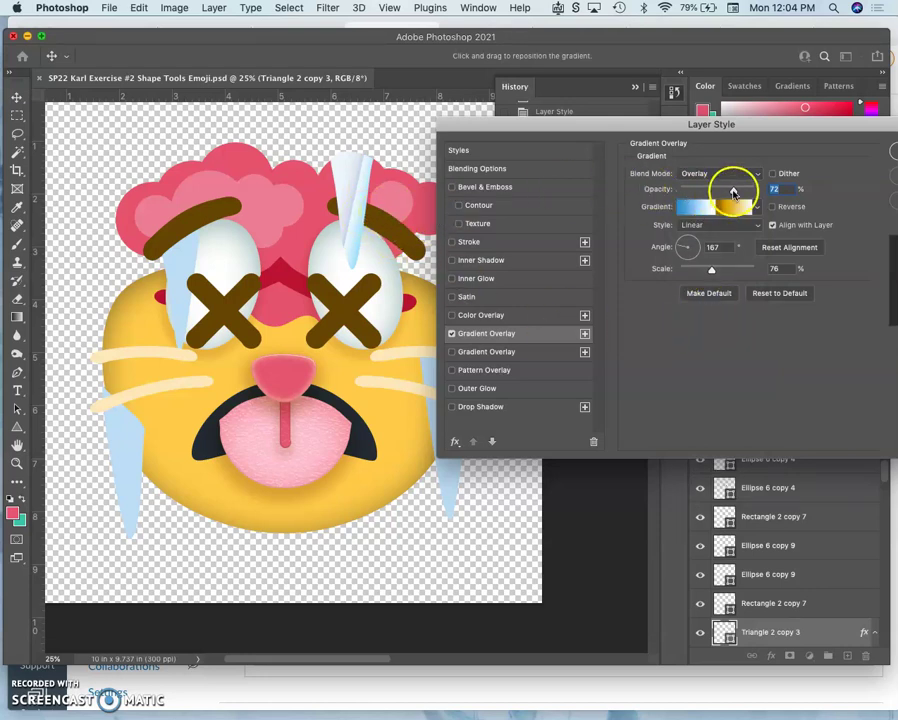
click(748, 175)
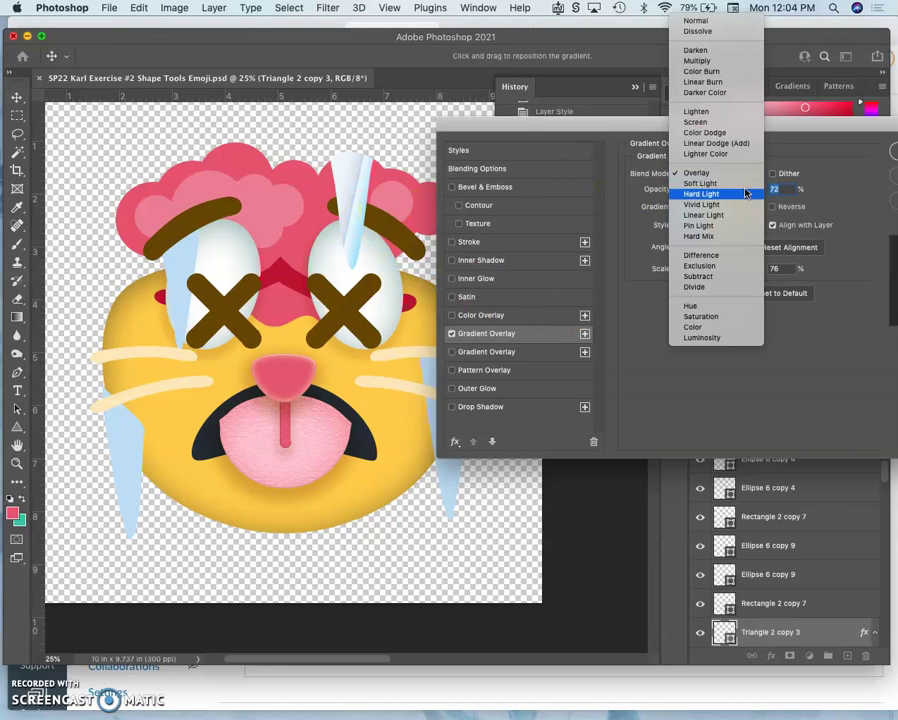
click(742, 185)
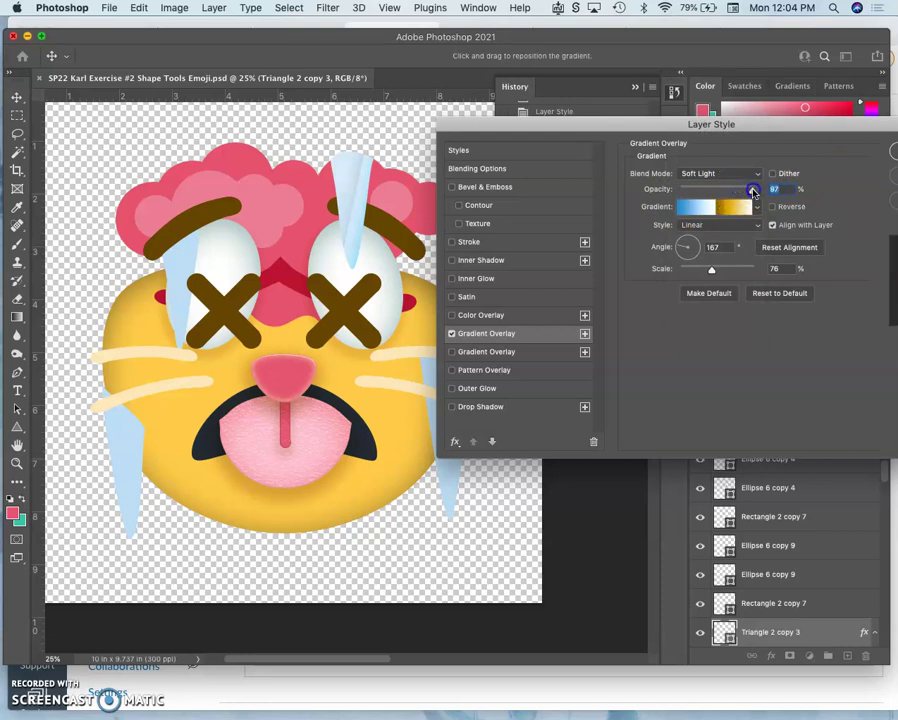
Step: Rotate the chrome gradient to -176° and reduce its scale to 54%
click(686, 247)
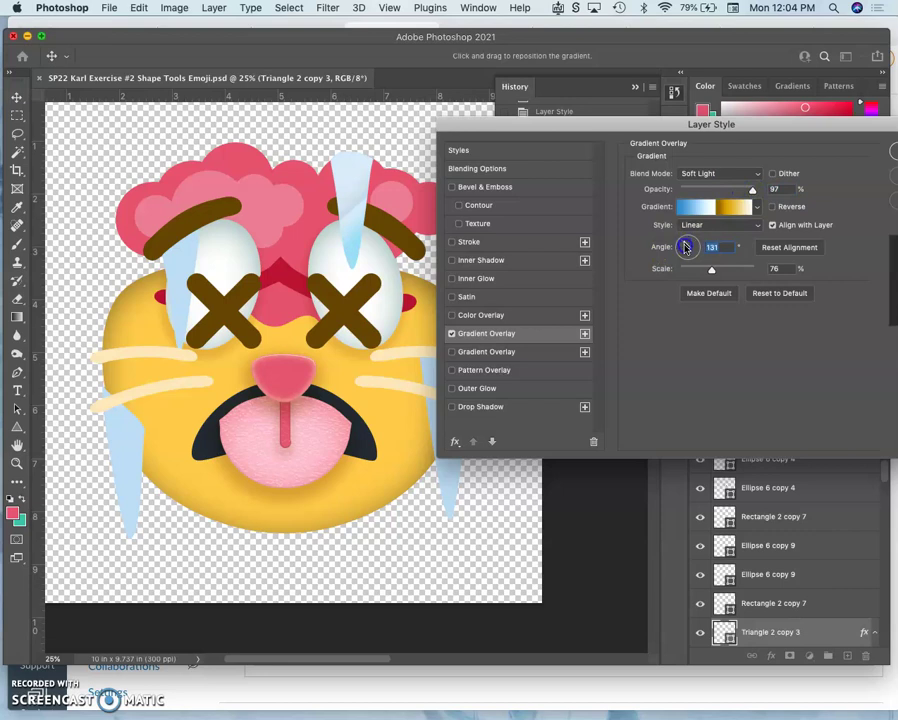
drag(686, 250, 684, 251)
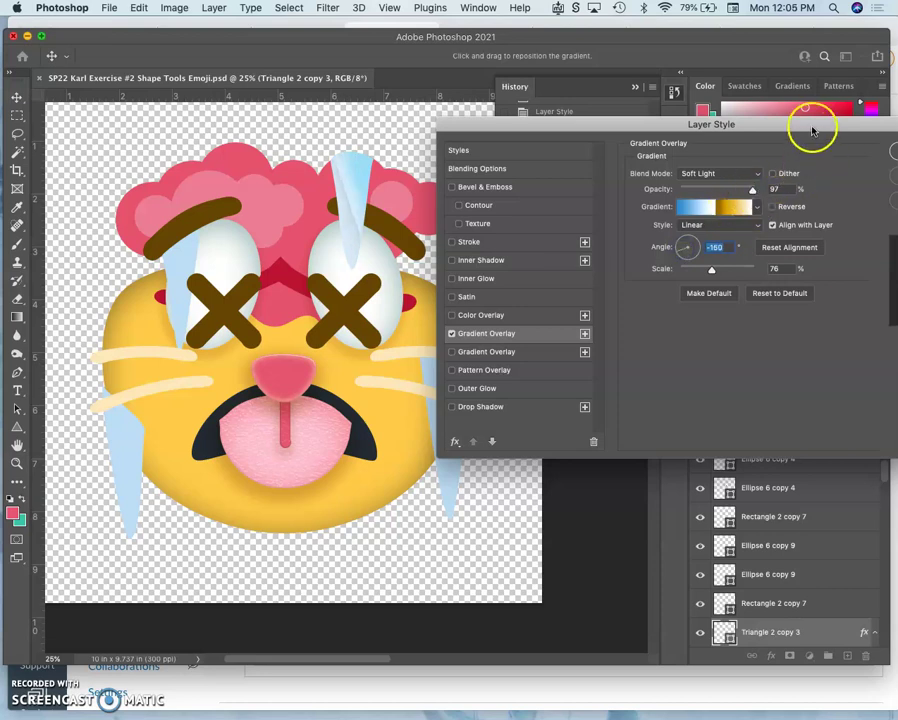
drag(812, 126, 762, 80)
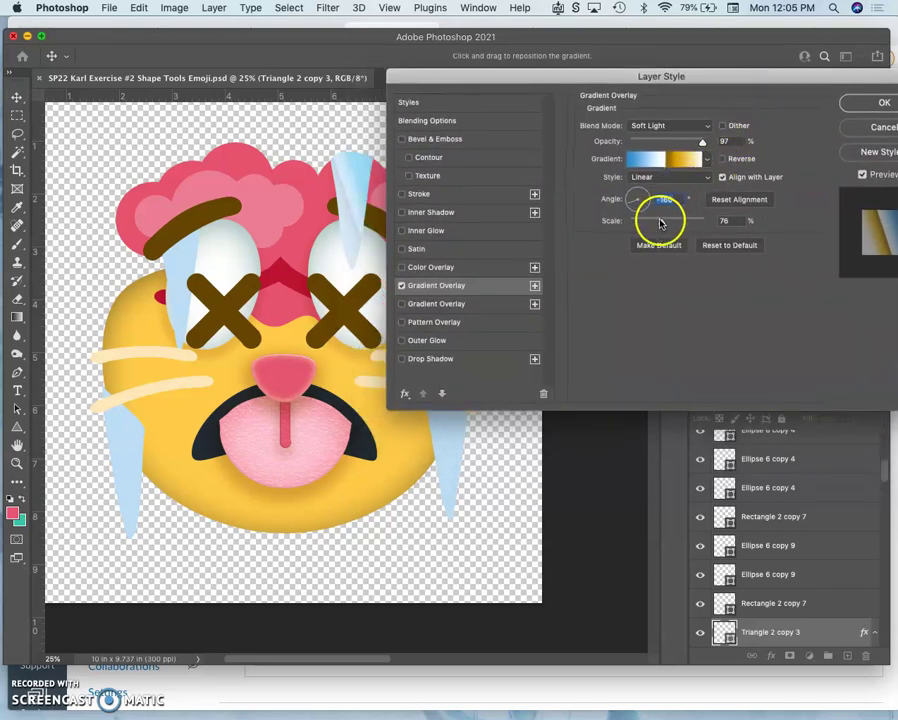
mouse_move(660, 223)
mouse_down()
mouse_move(681, 221)
mouse_move(647, 227)
mouse_up()
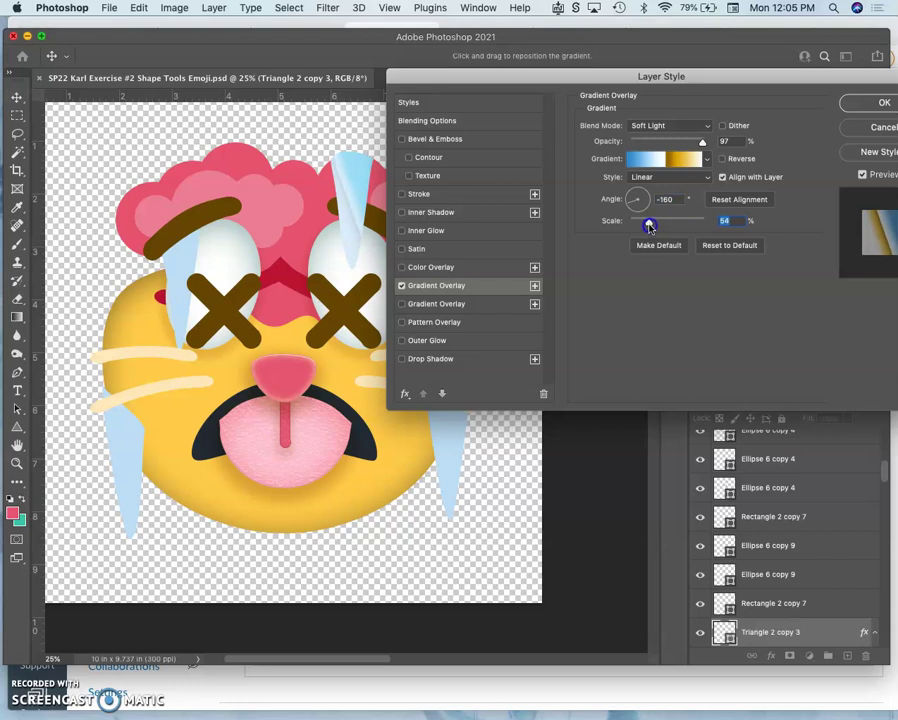
click(628, 200)
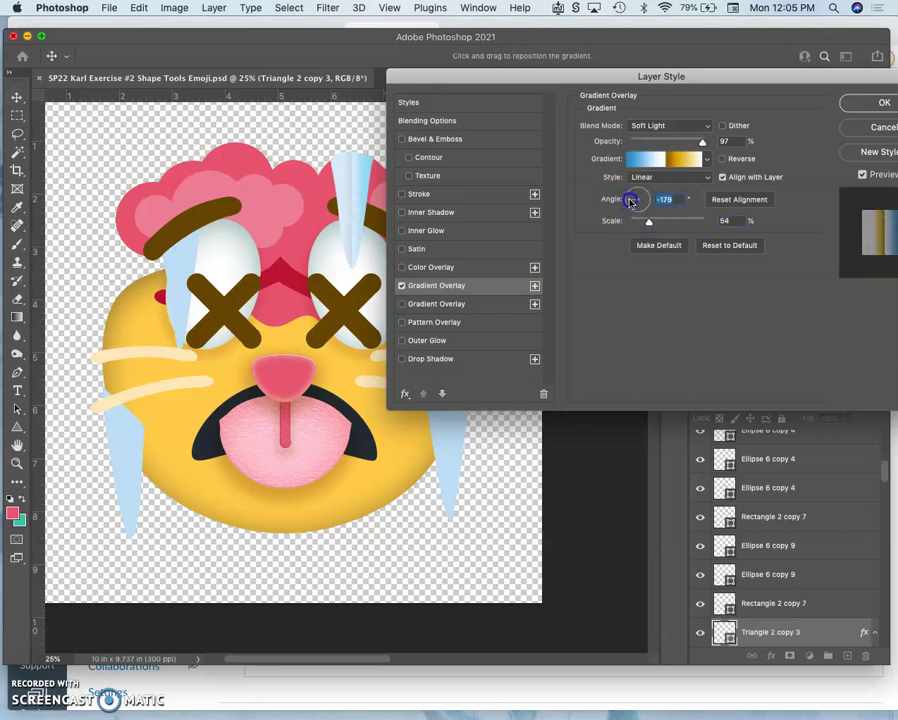
drag(630, 201, 632, 203)
Step: Move the Chrome gradient's gold color stop to 48%, then briefly try and remove Satin
click(660, 158)
mouse_move(580, 486)
mouse_down()
mouse_move(520, 485)
mouse_move(632, 485)
mouse_move(563, 484)
mouse_move(631, 484)
mouse_move(591, 488)
mouse_up()
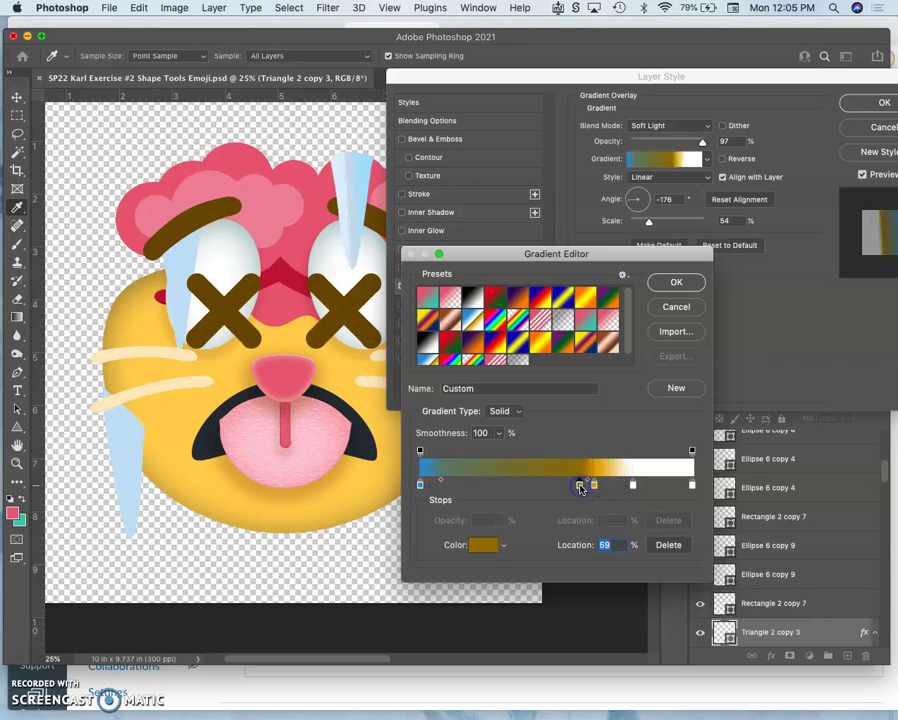
drag(572, 488, 552, 488)
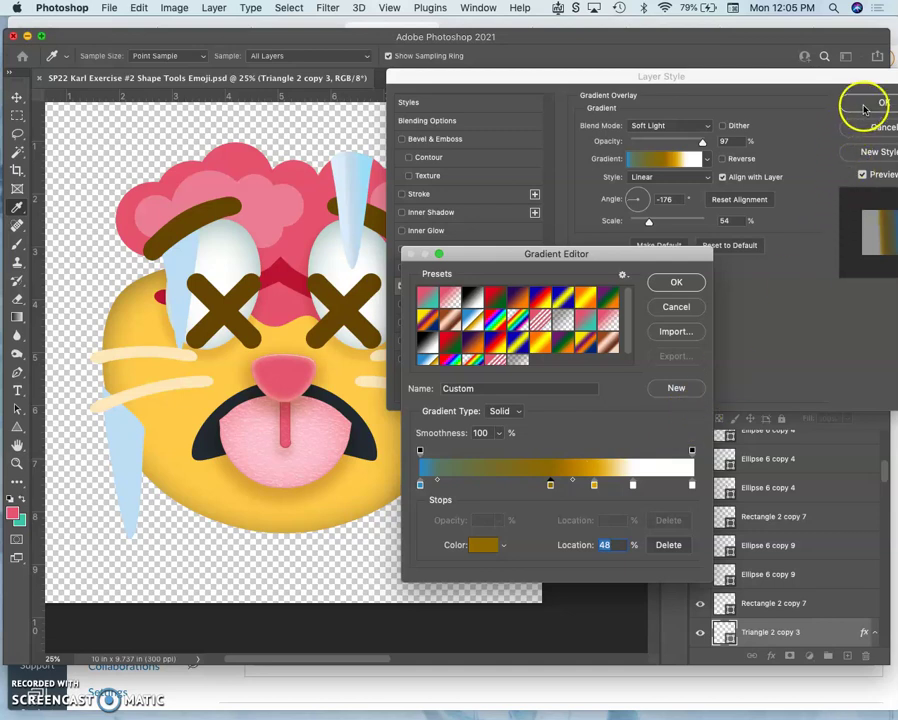
click(665, 285)
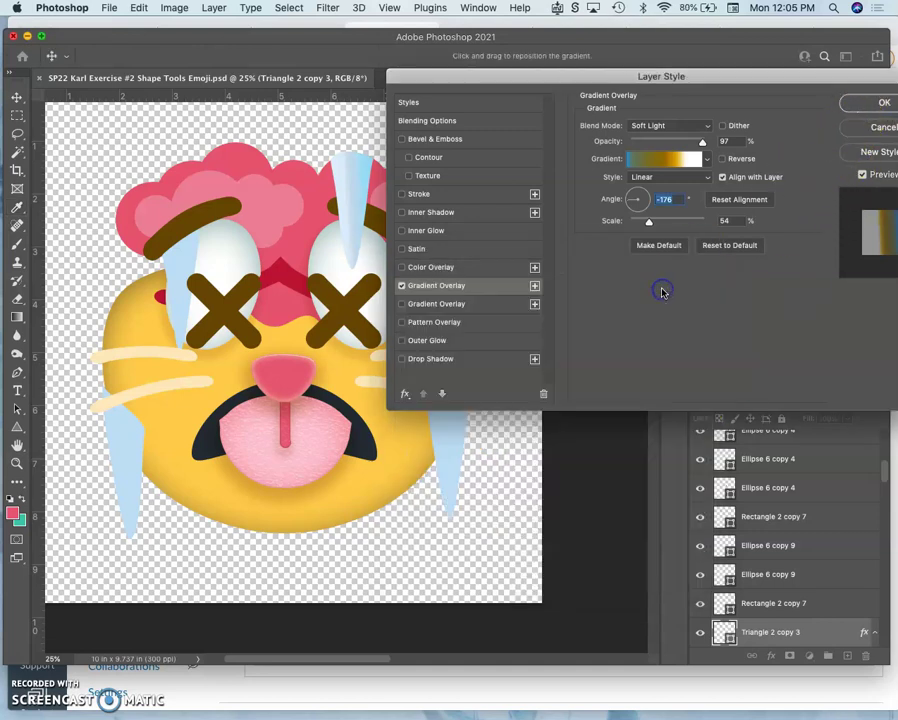
click(401, 250)
click(401, 250)
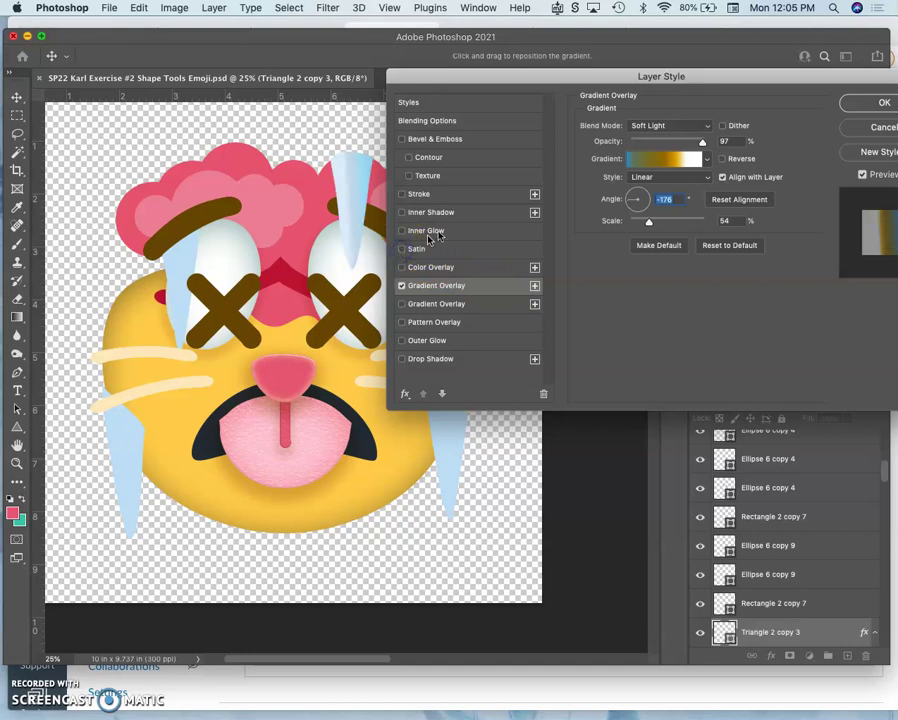